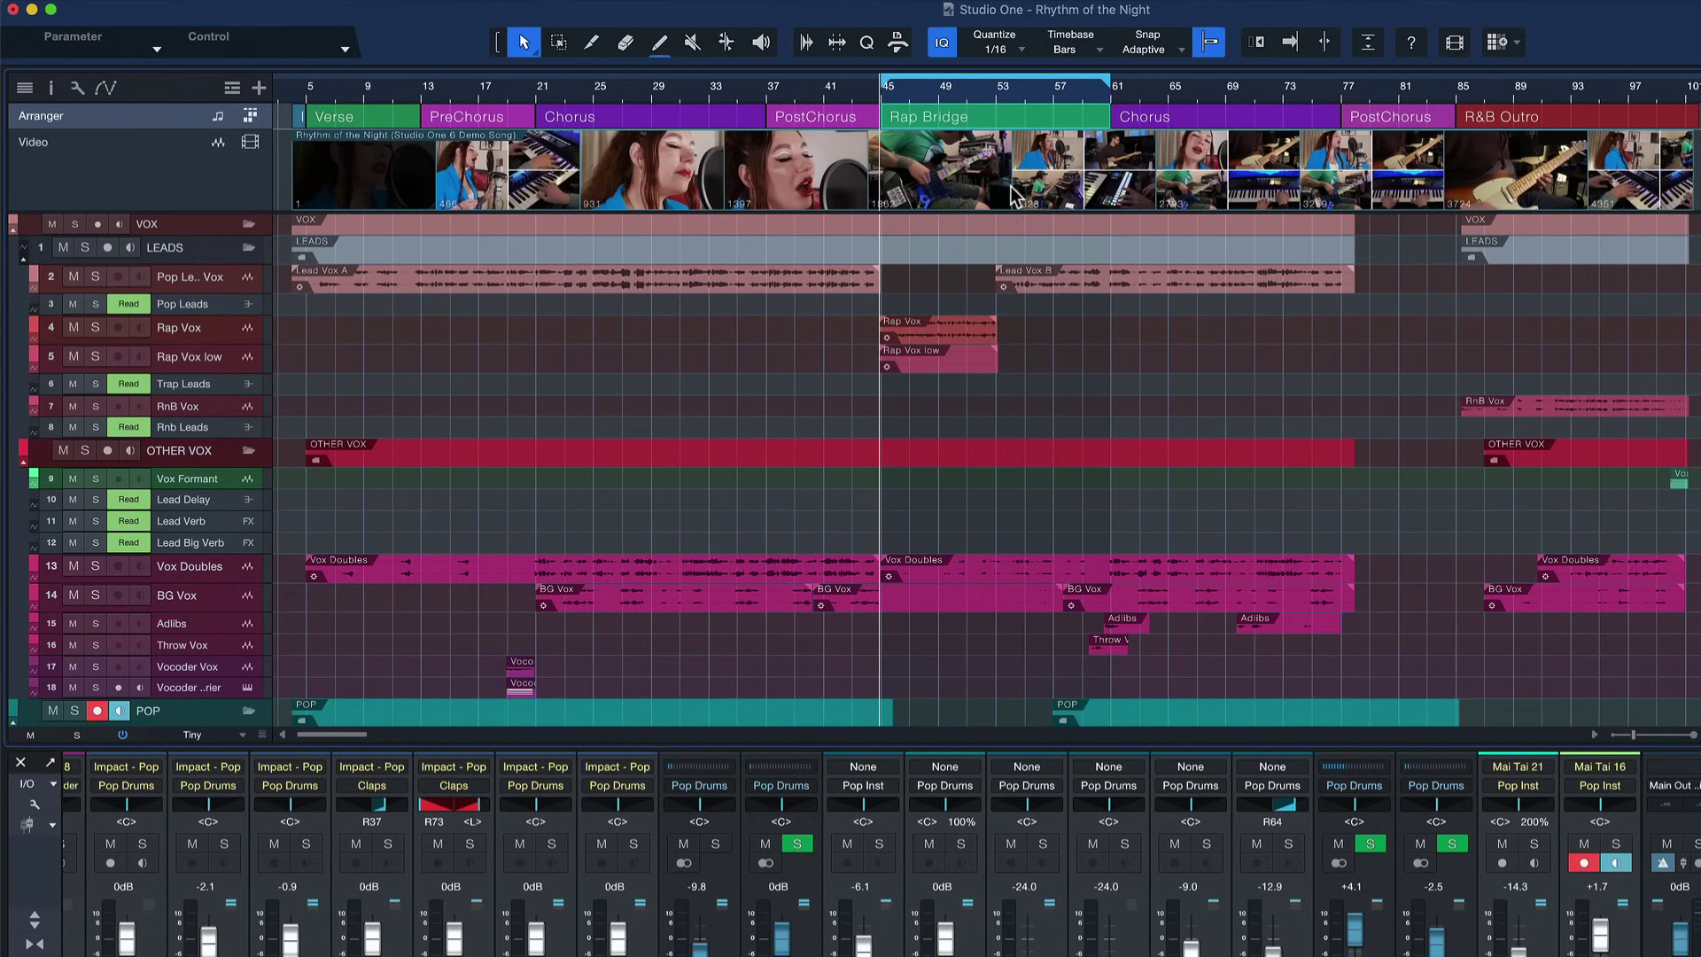
Step: Scroll through the arrangement and deselect the TRAP folder clips
{"action": "scroll", "coordinate": [1061, 384], "scroll_direction": "down", "scroll_amount": 10}
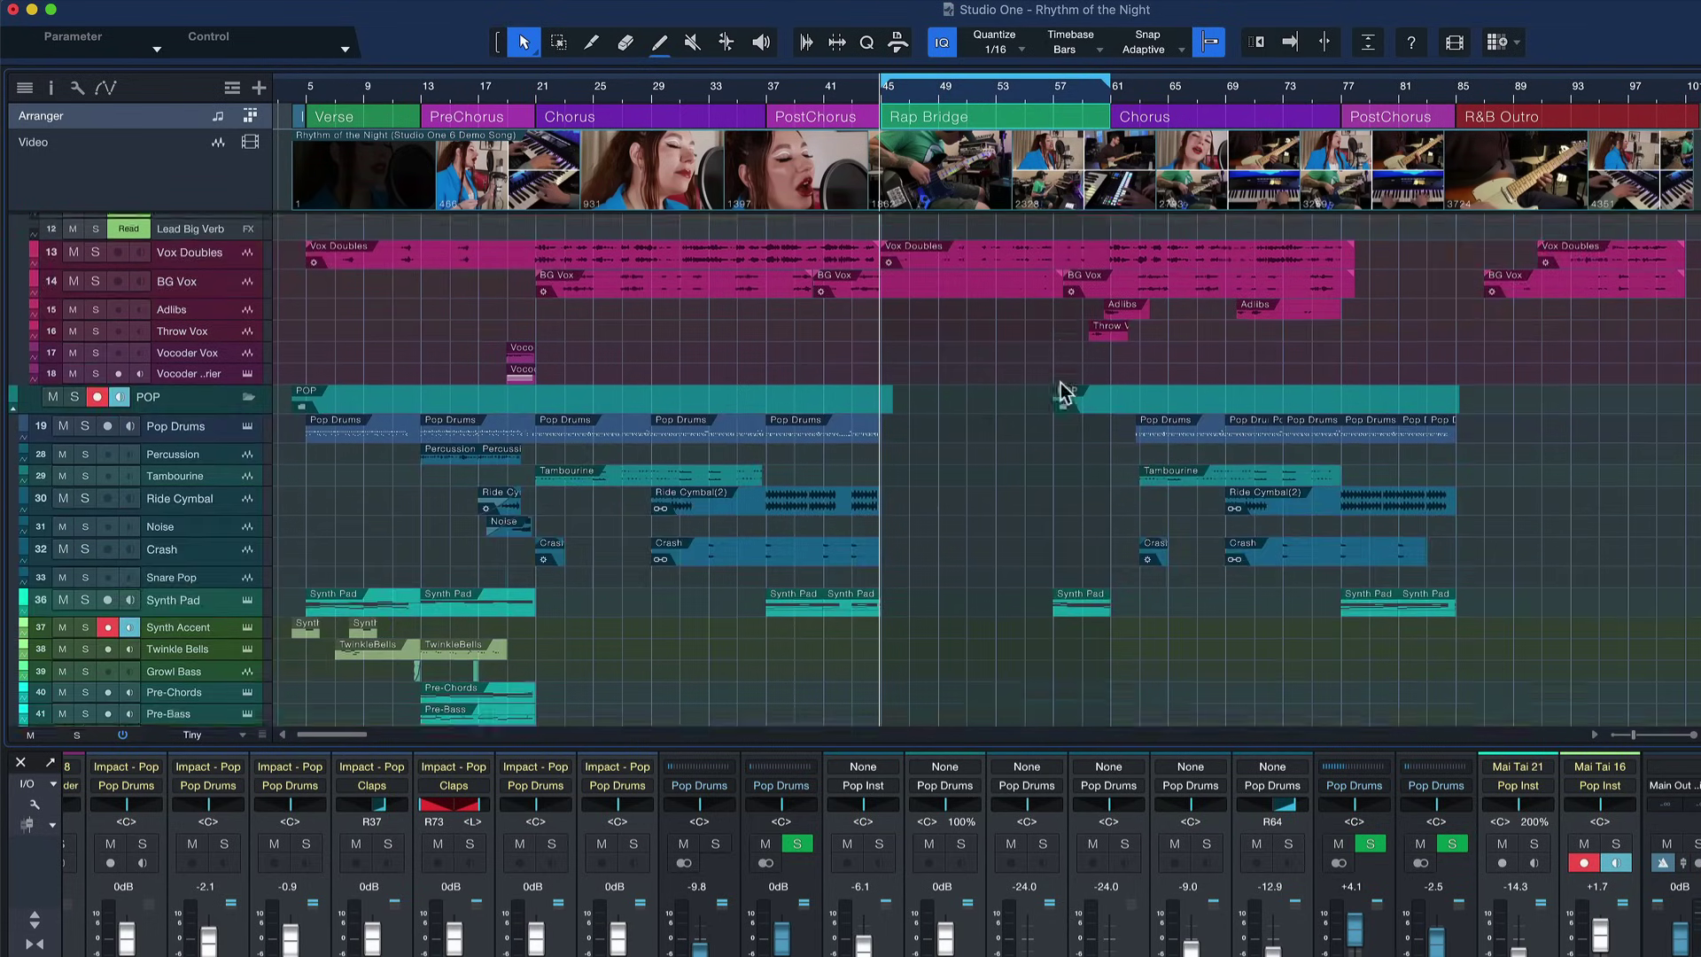
{"action": "scroll", "coordinate": [1063, 385], "scroll_direction": "down", "scroll_amount": 10}
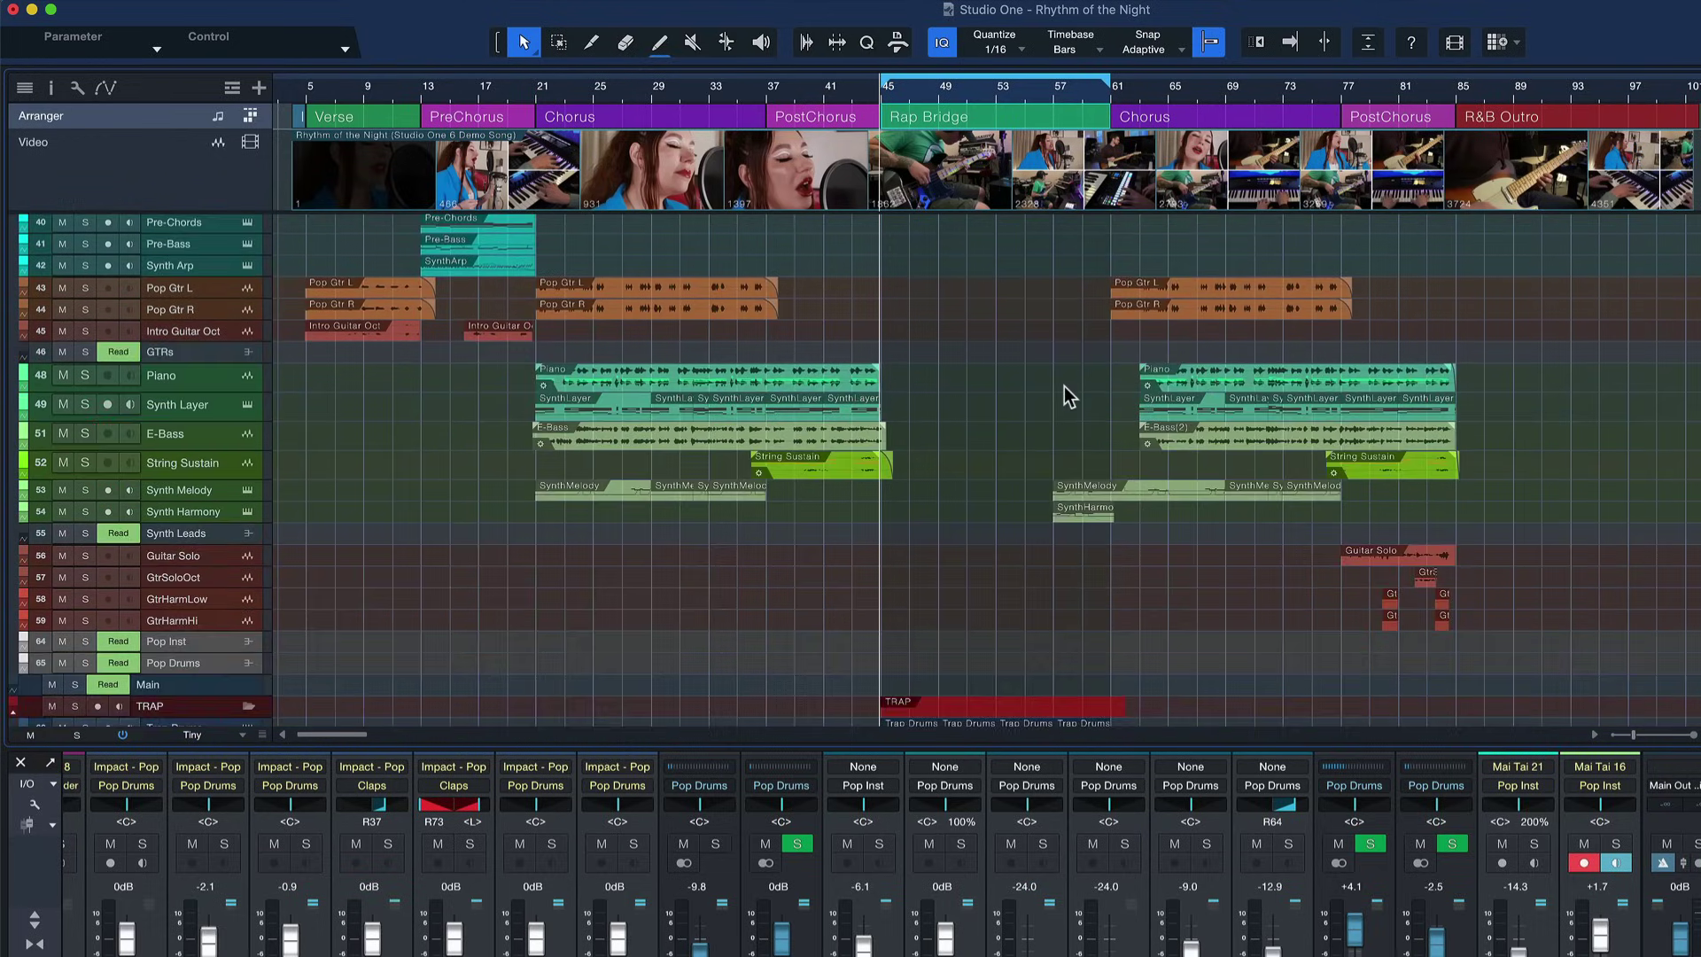
{"action": "scroll", "coordinate": [1064, 386], "scroll_direction": "down", "scroll_amount": 2}
{"action": "scroll", "coordinate": [1065, 386], "scroll_direction": "up", "scroll_amount": 3}
{"action": "left_click_drag", "start_coordinate": [809, 288], "coordinate": [1240, 554]}
{"action": "left_click", "coordinate": [832, 380]}
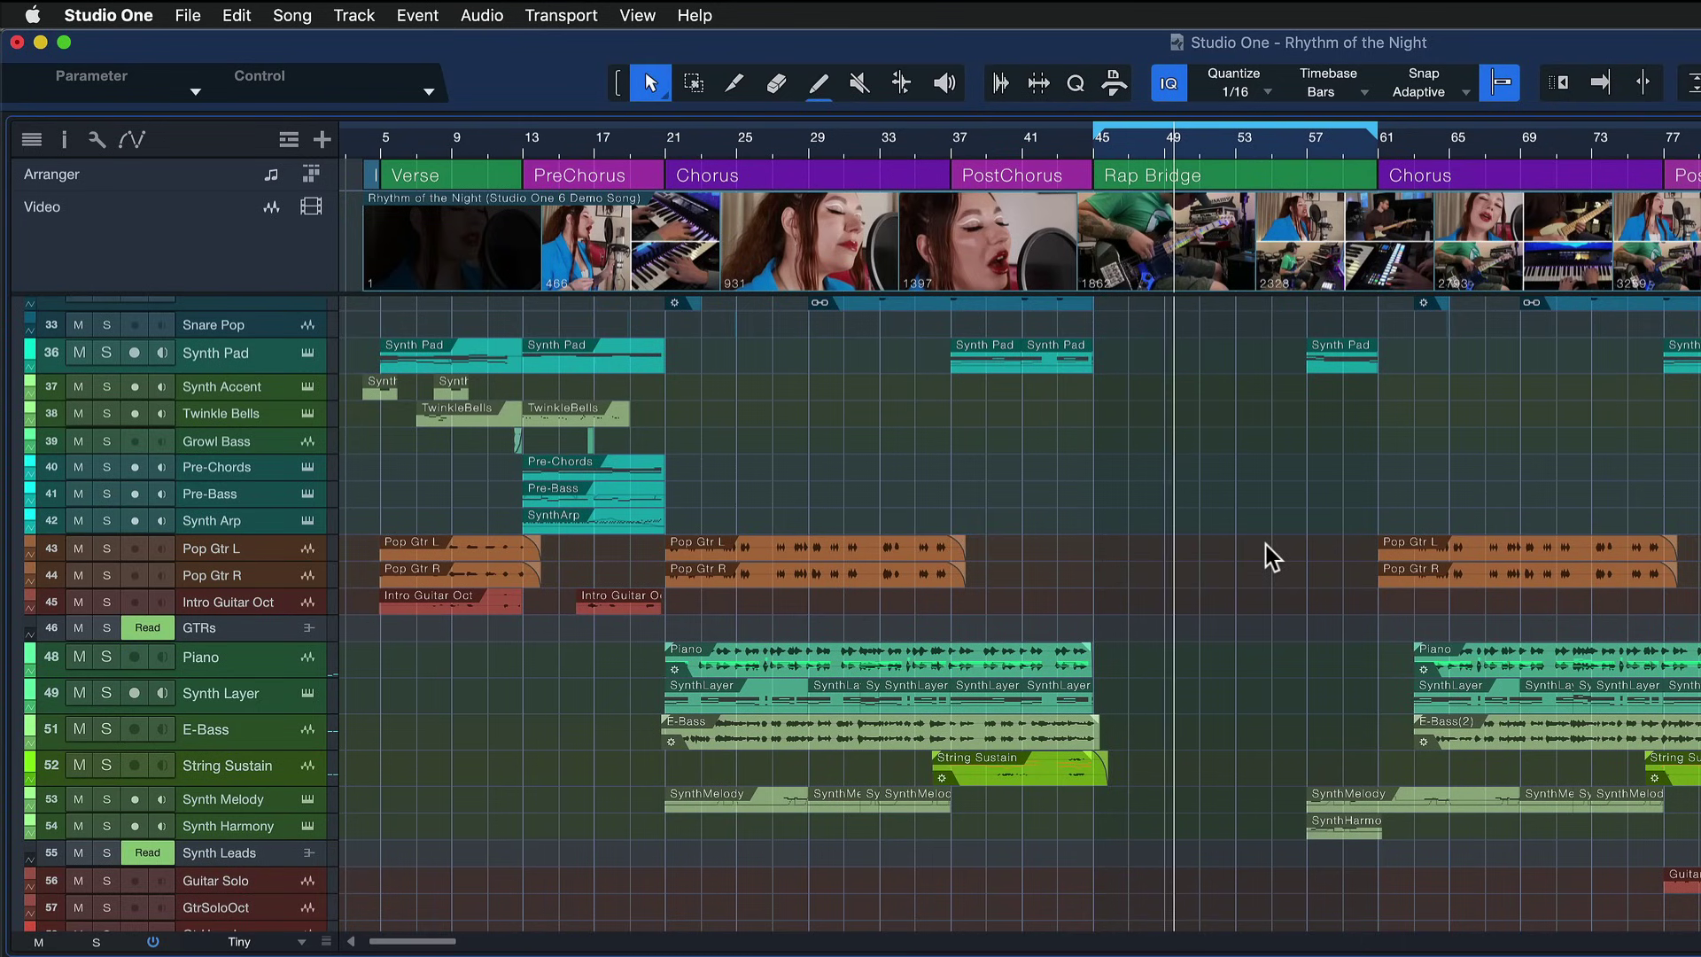
Step: Show only tracks playing at the playhead with macro 8, then restore all tracks and fit the song
{"action": "key", "text": "8"}
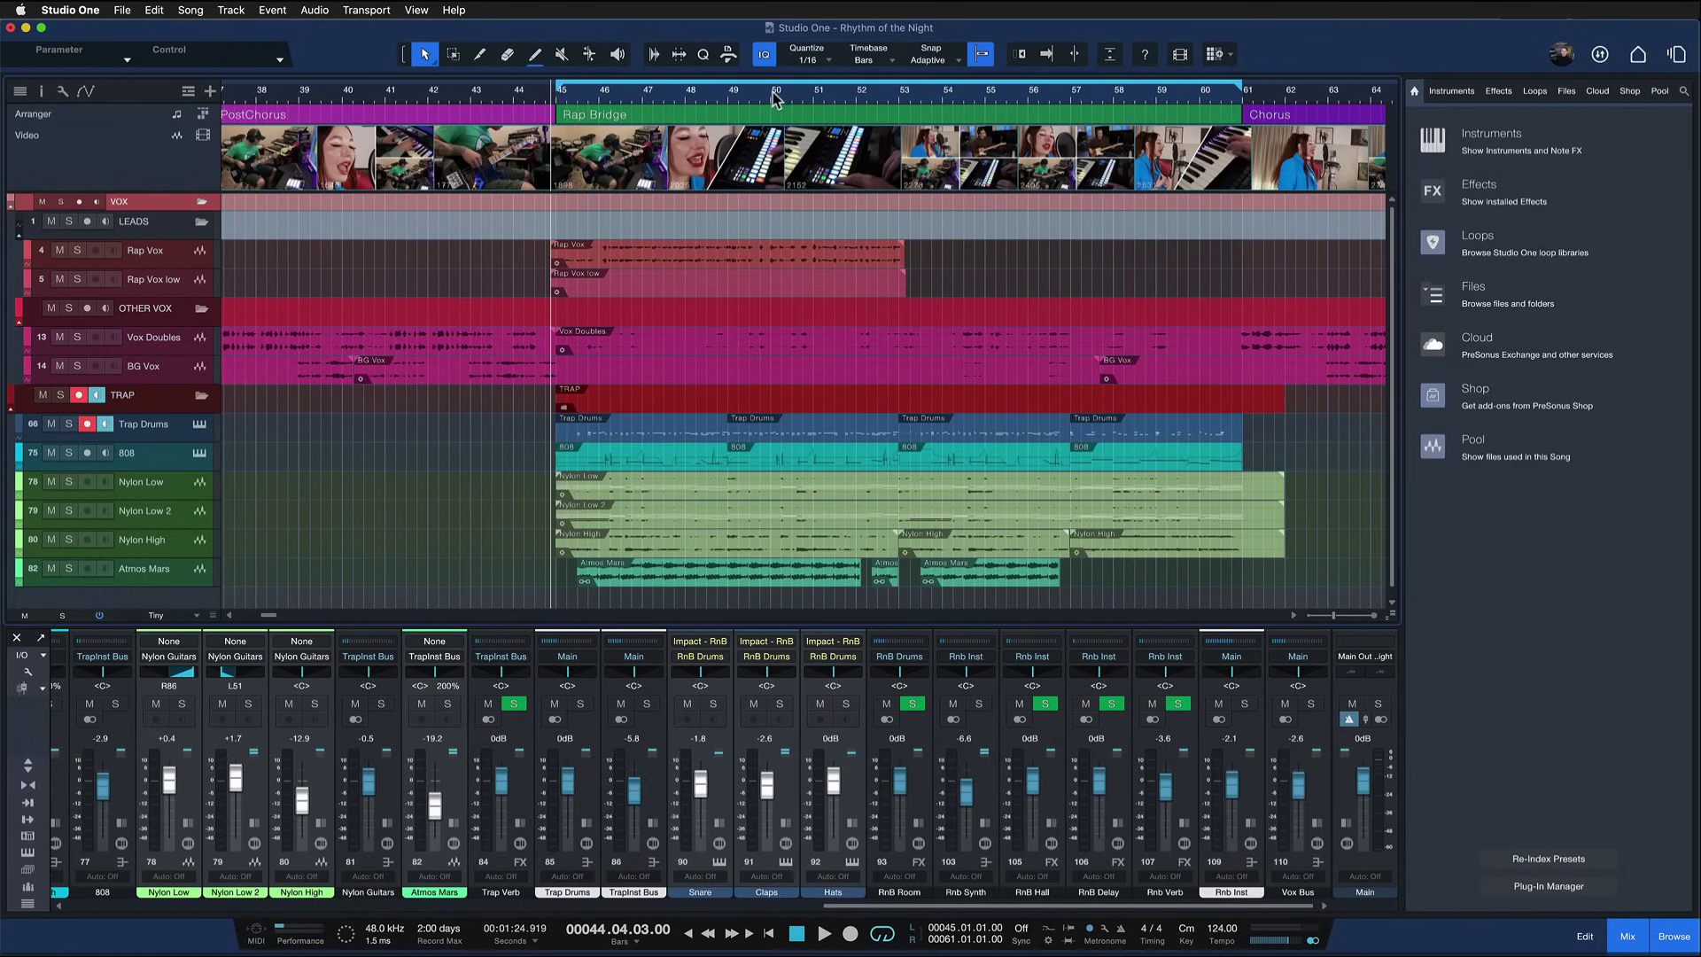
{"action": "key", "text": "alt+8"}
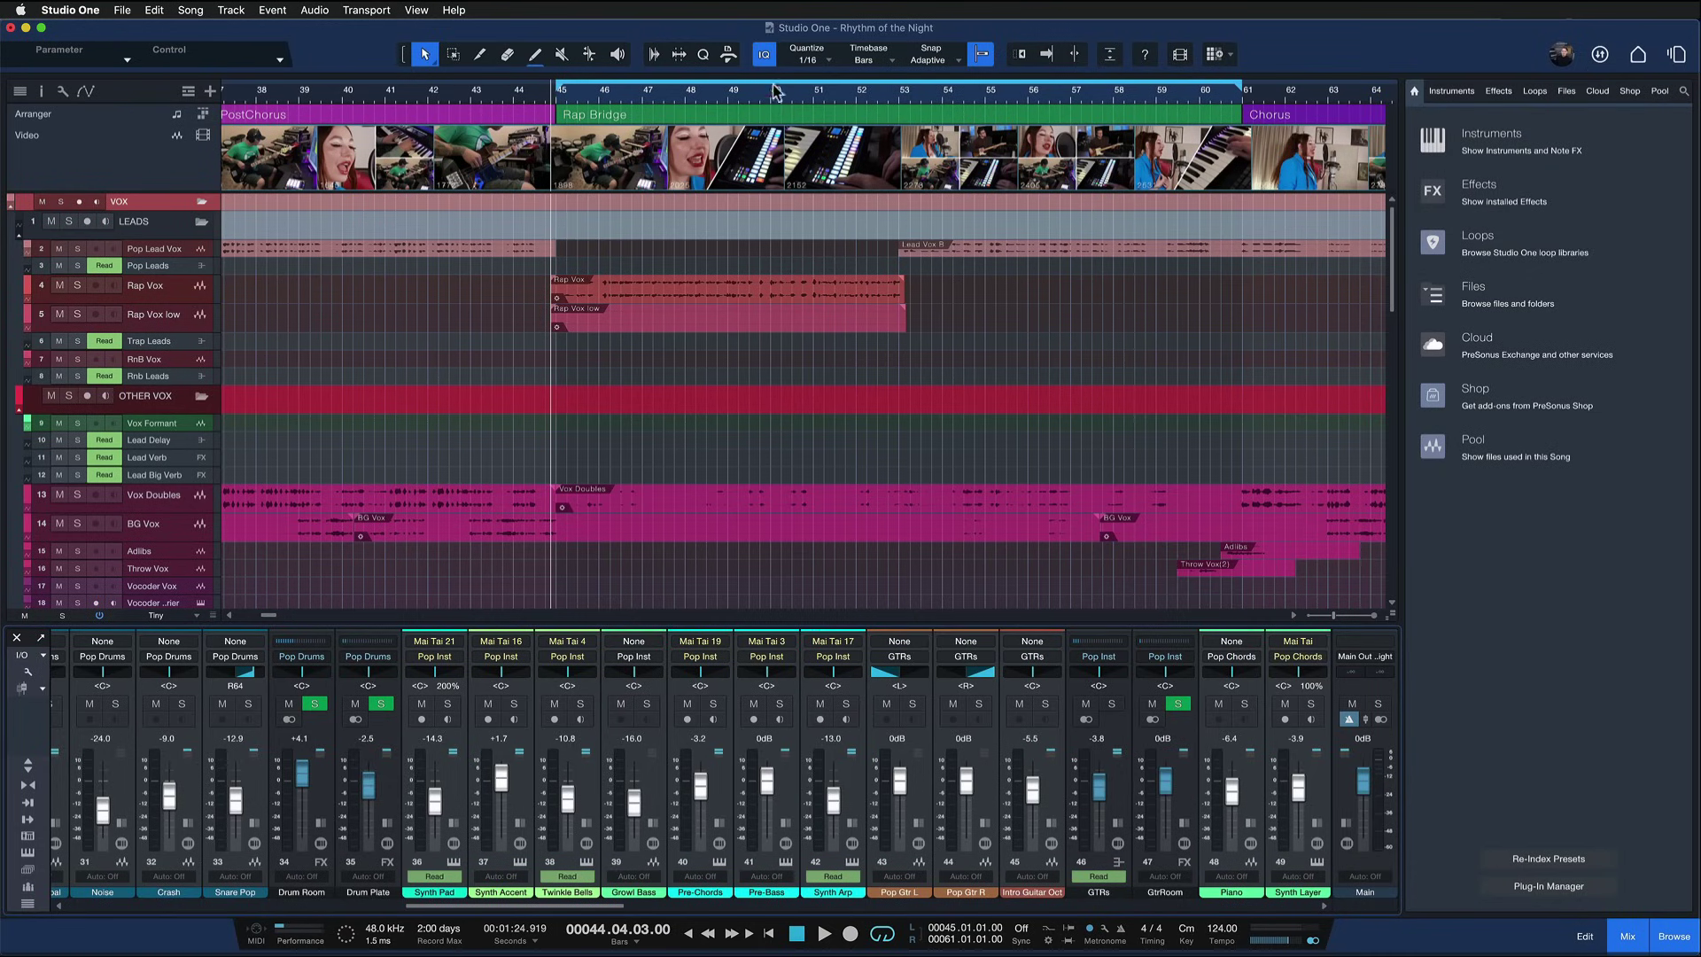
{"action": "key", "text": "shift+z"}
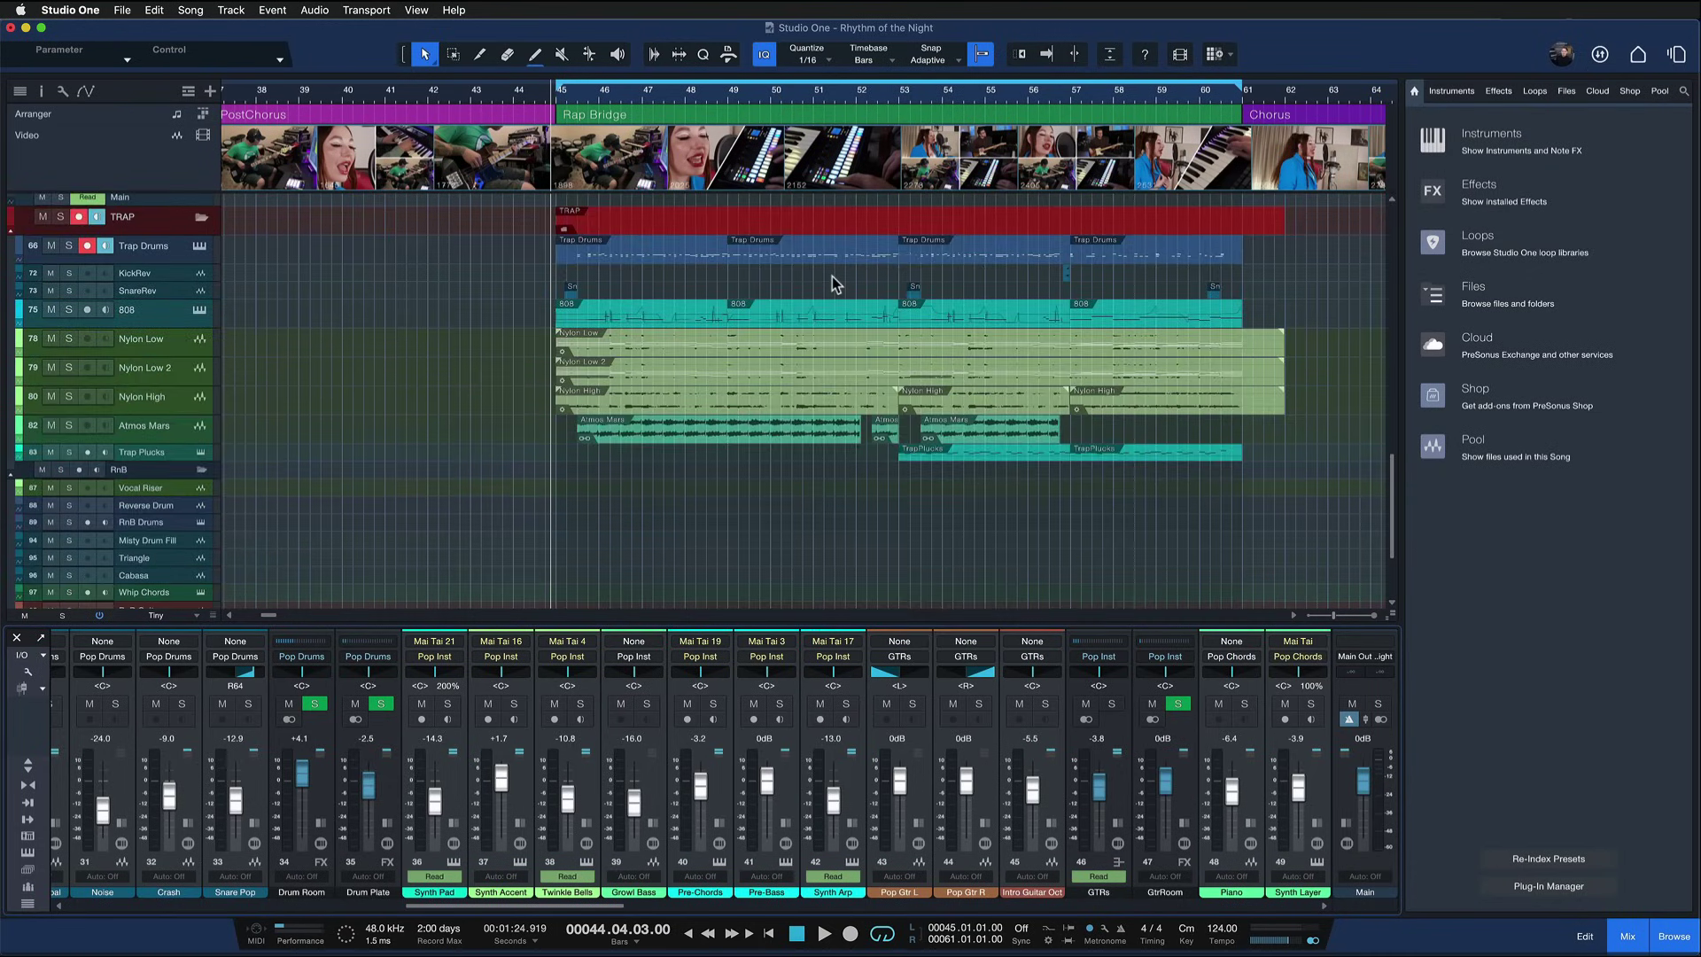
{"action": "scroll", "coordinate": [831, 276], "scroll_direction": "up", "scroll_amount": 1}
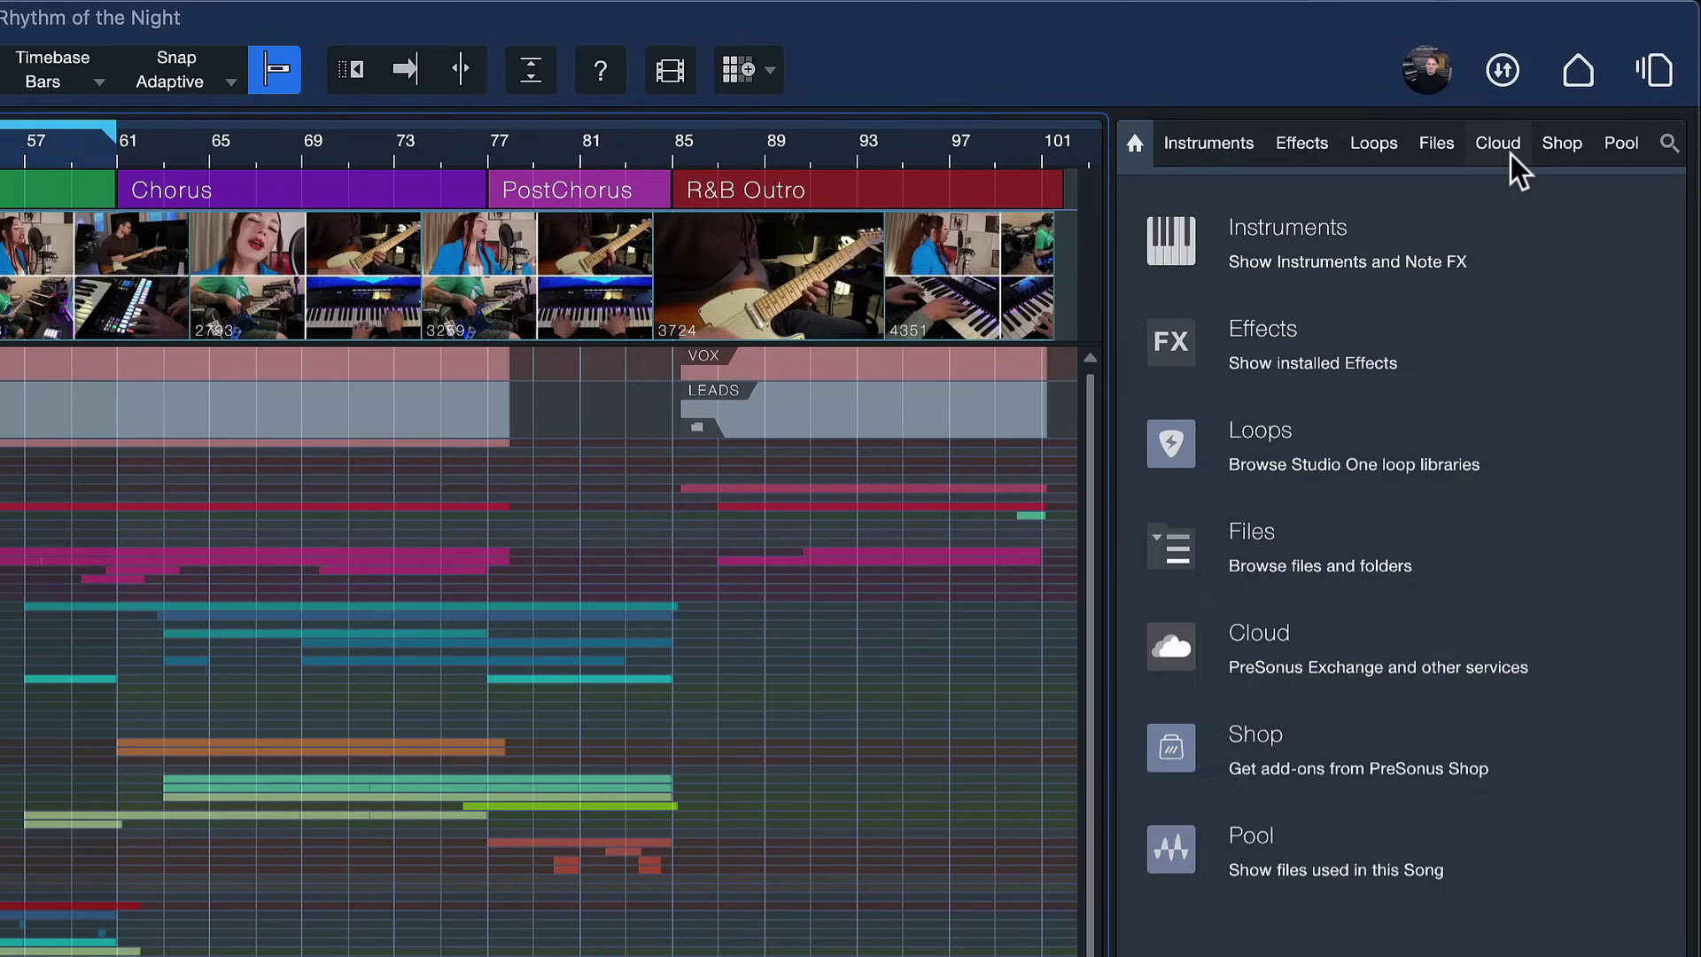
Step: Search PreSonus Exchange for 'show tracks with events under cursor' and bring up the mixer
{"action": "left_click", "coordinate": [1511, 156]}
{"action": "left_click", "coordinate": [1213, 436]}
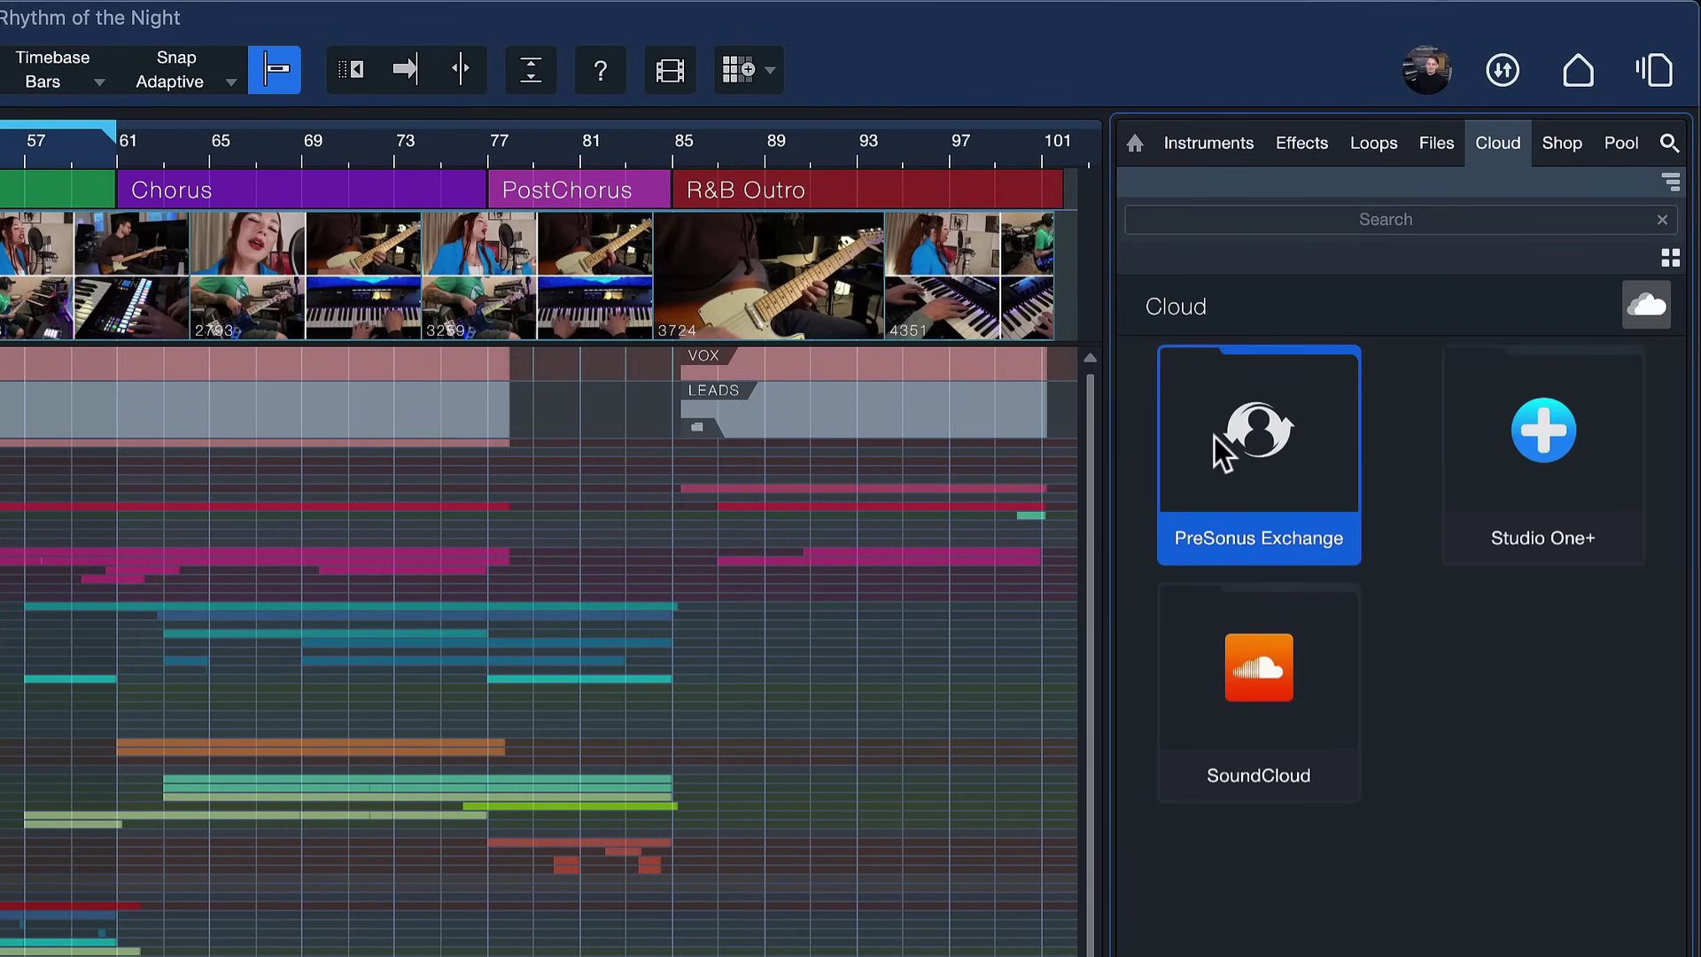
{"action": "left_click", "coordinate": [1283, 228]}
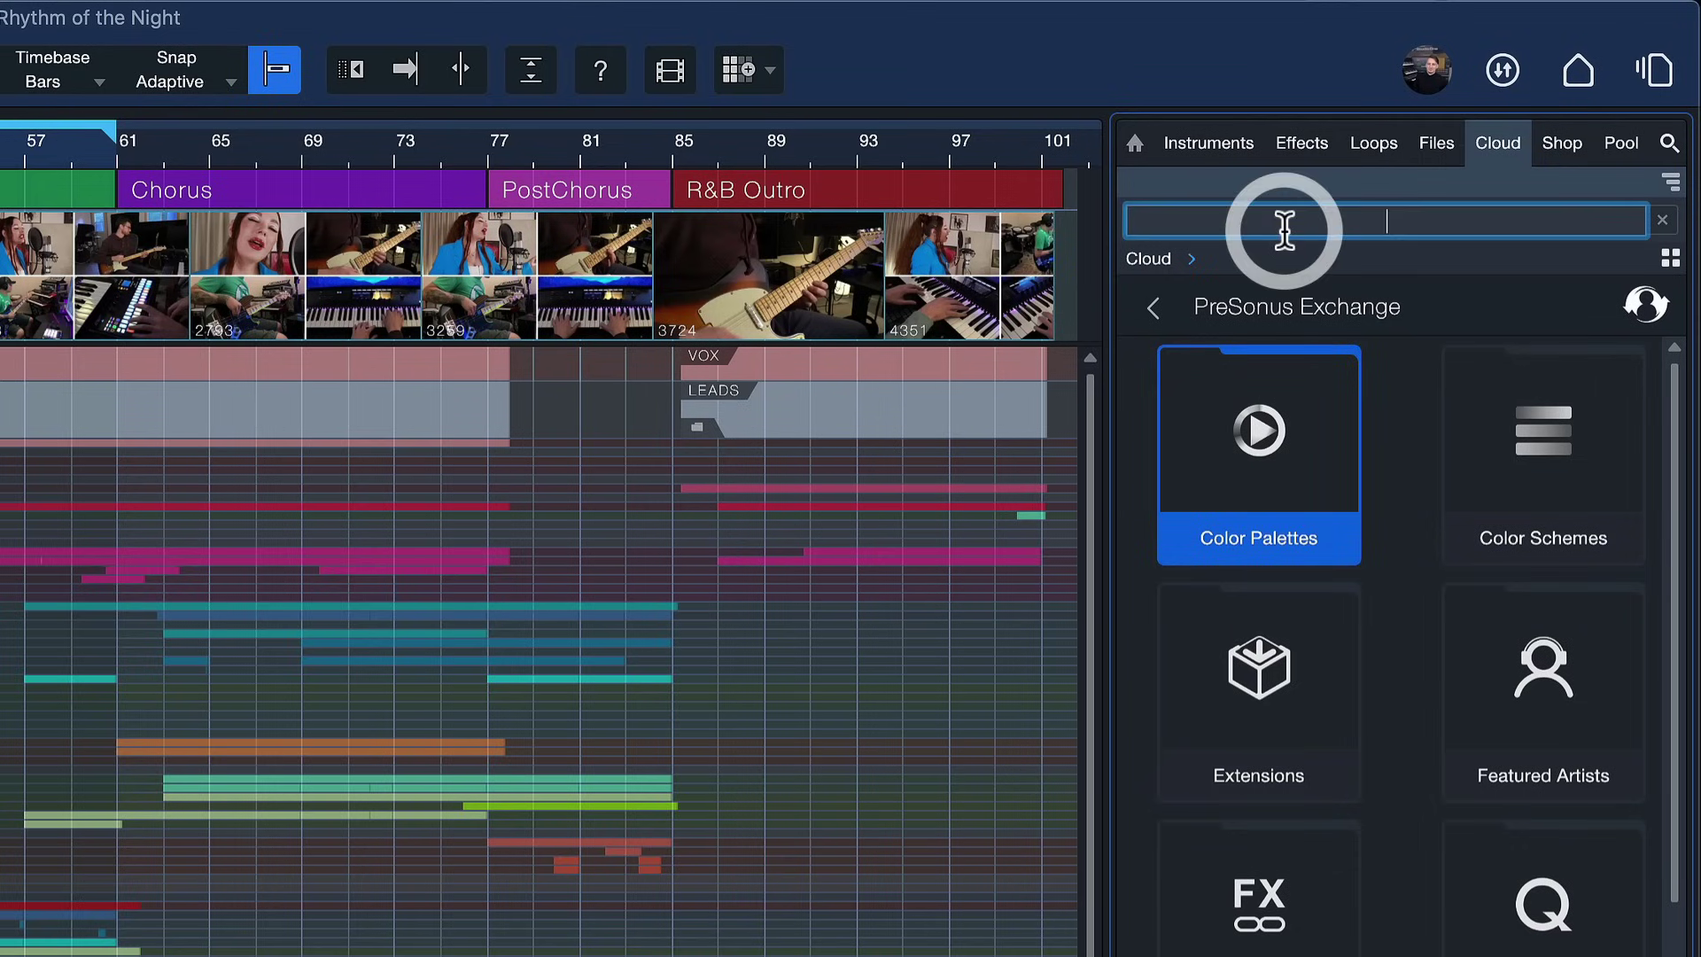
{"action": "type", "text": "sh"}
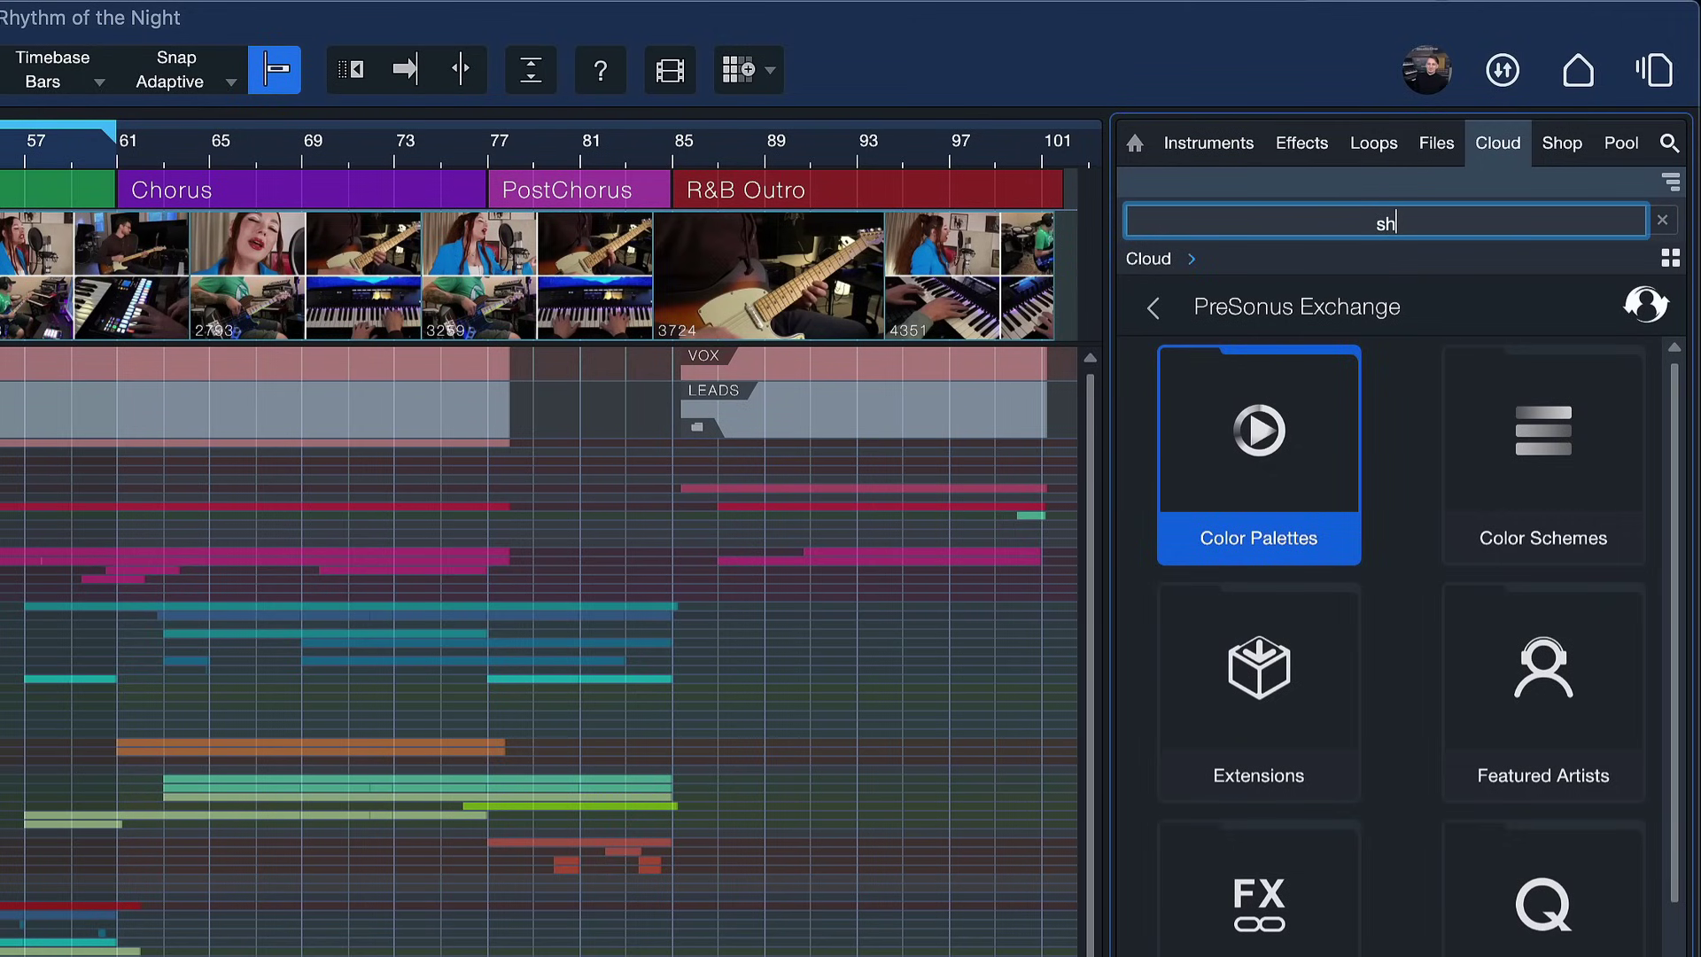
{"action": "type", "text": "ow tracks with event"}
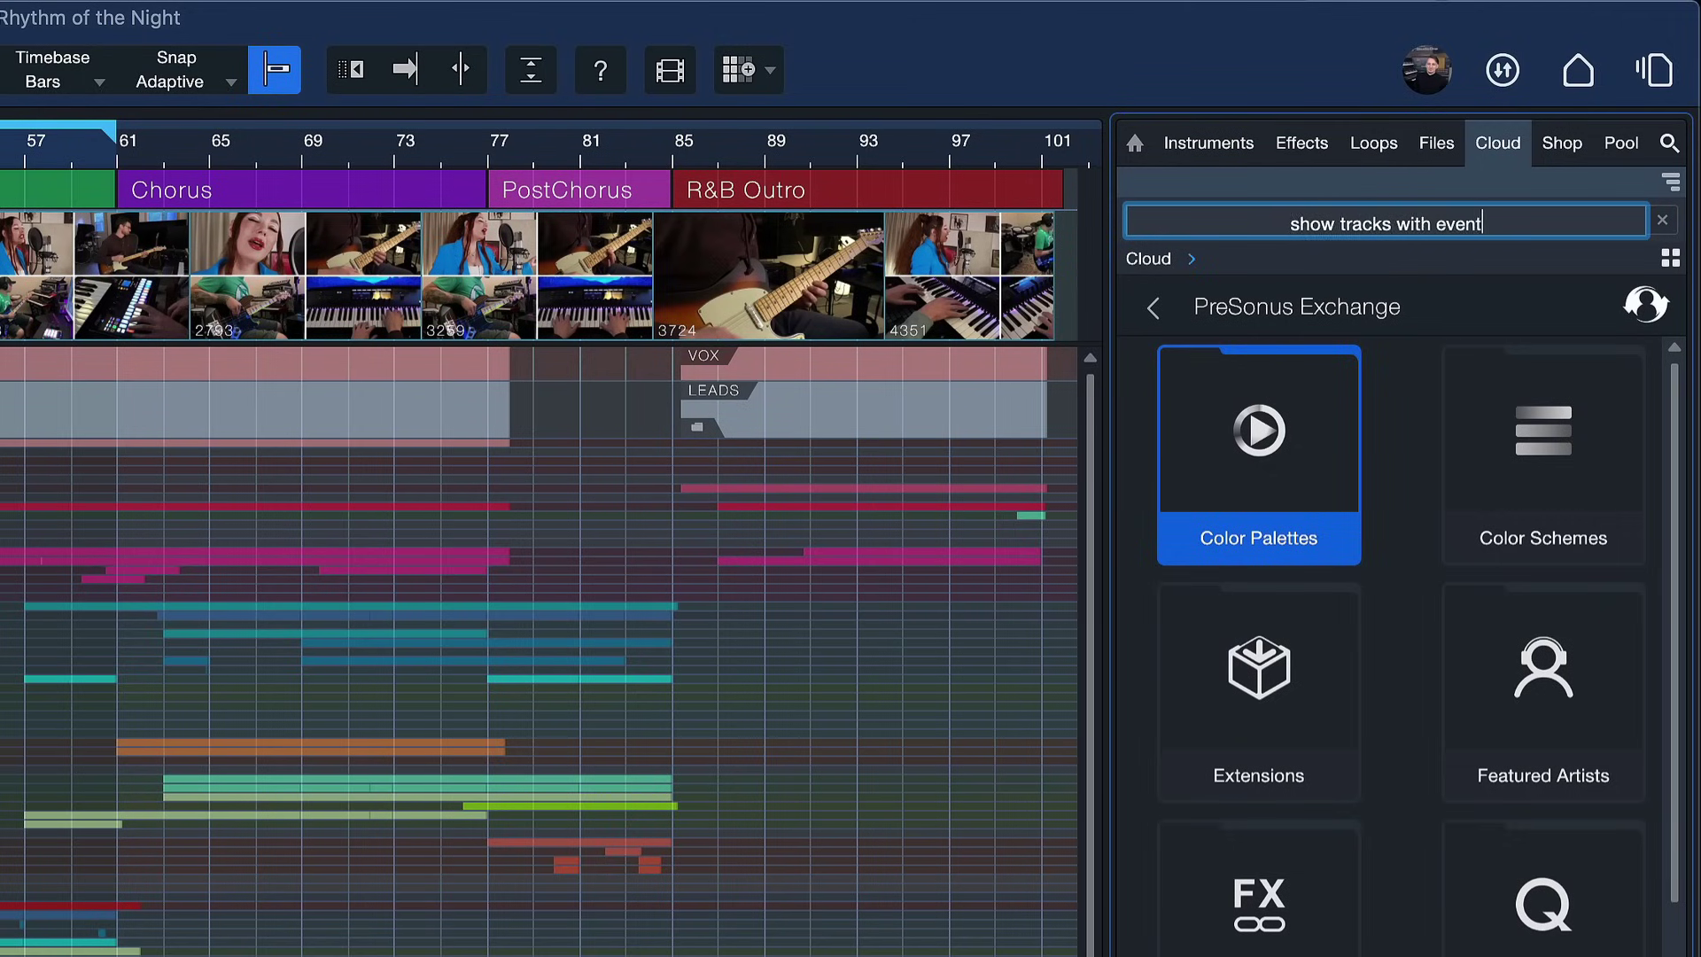
{"action": "type", "text": "s under cursor"}
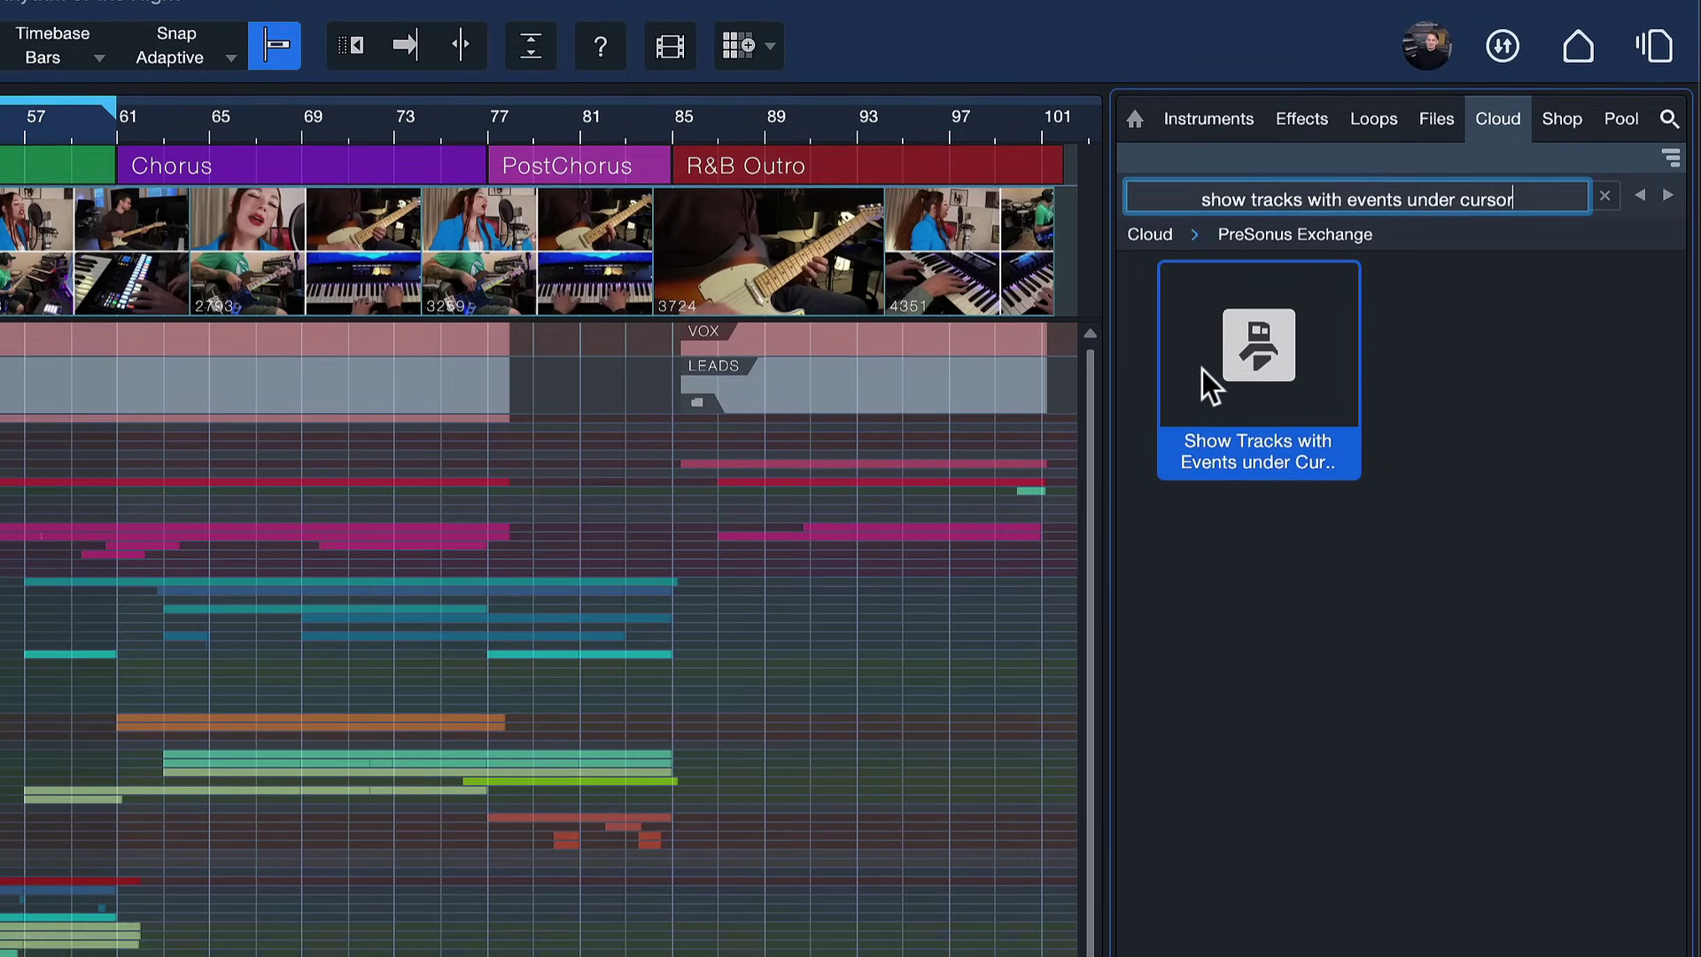
{"action": "key", "text": "F3"}
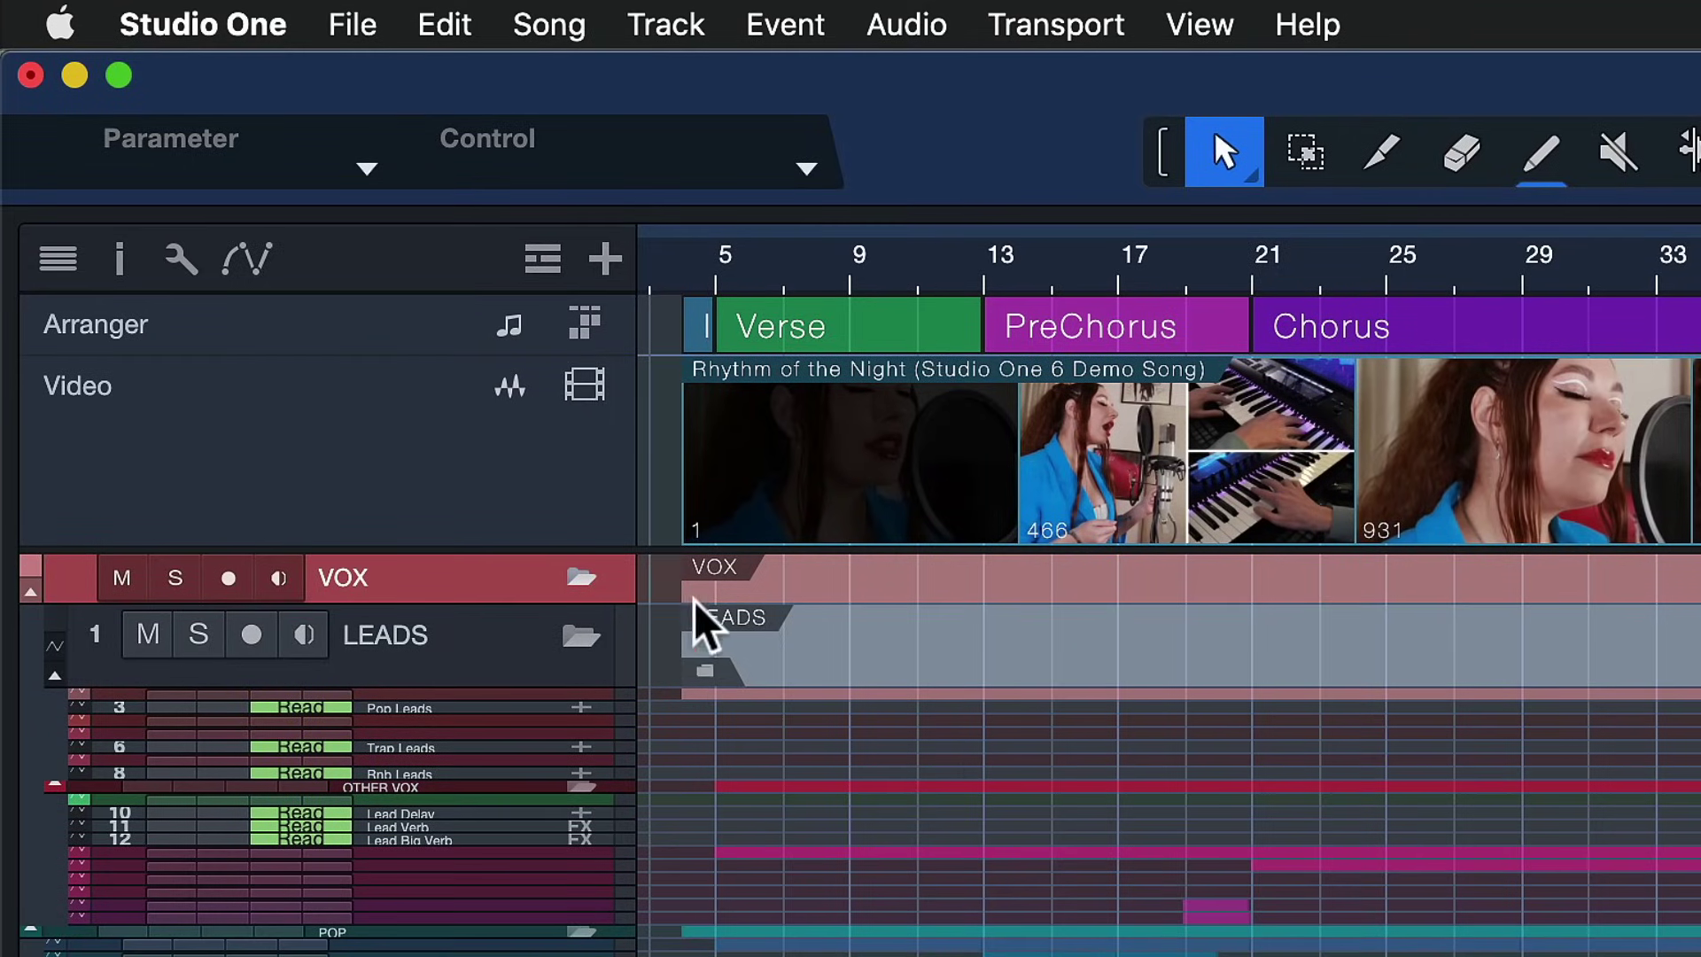
Step: Open and enlarge the Macro Organizer, search 'show tracks' and select the Show Tracks with Events macro
{"action": "left_click", "coordinate": [212, 16]}
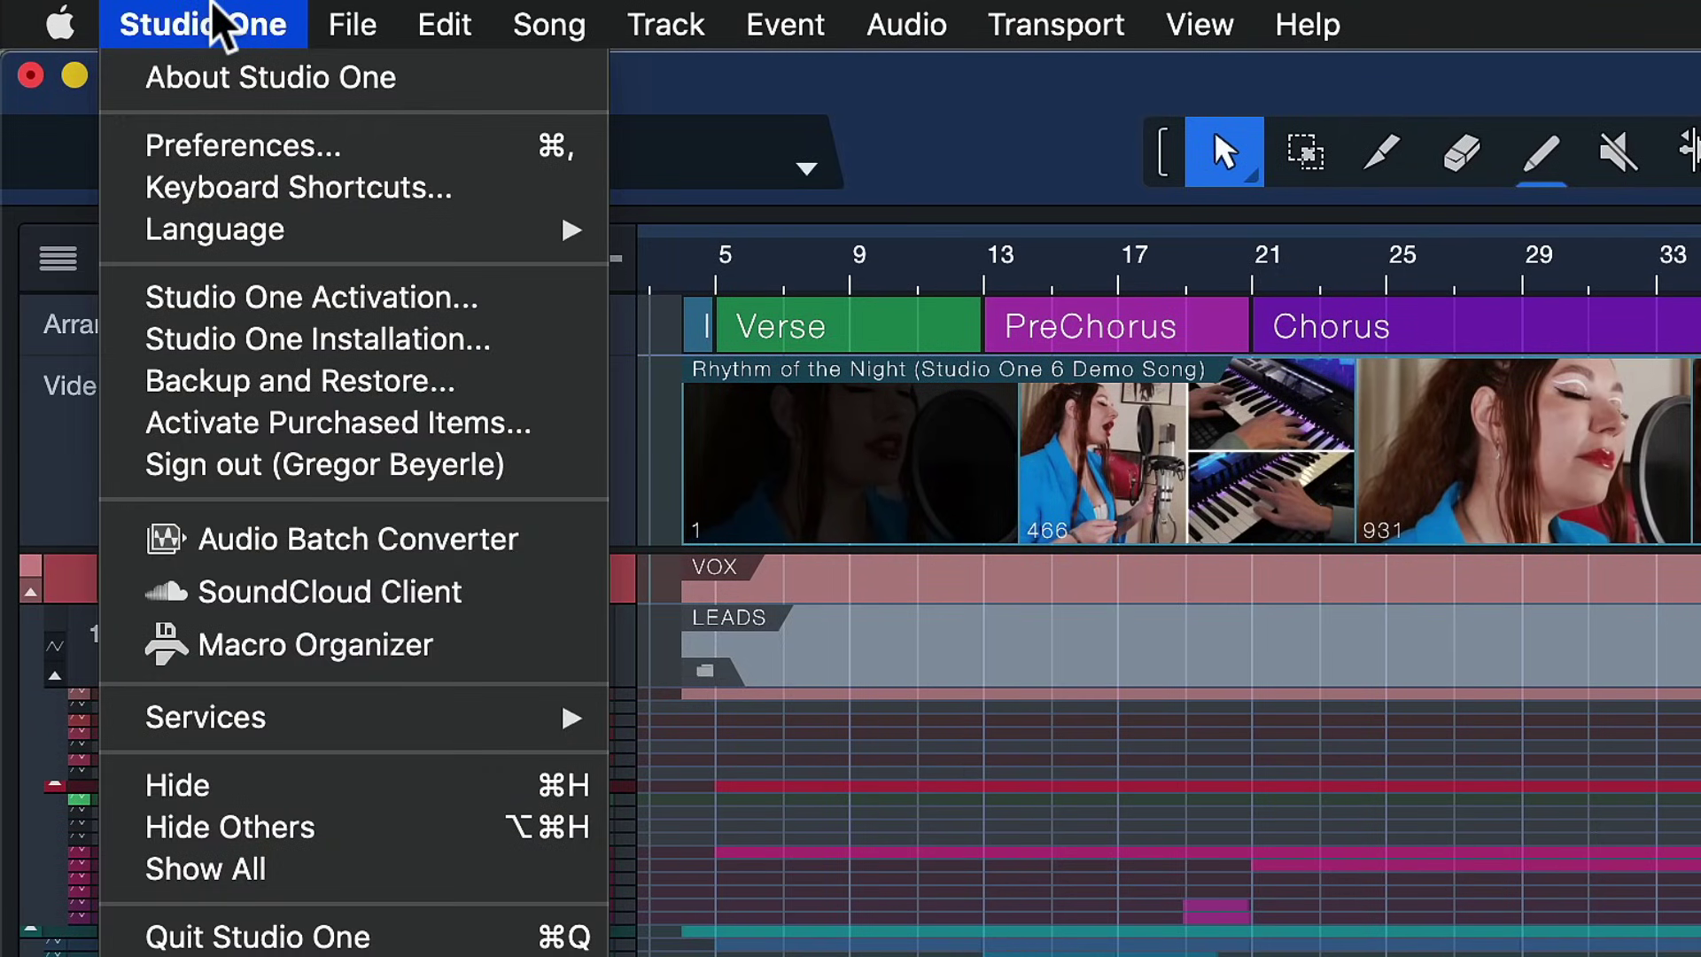
{"action": "left_click", "coordinate": [292, 651]}
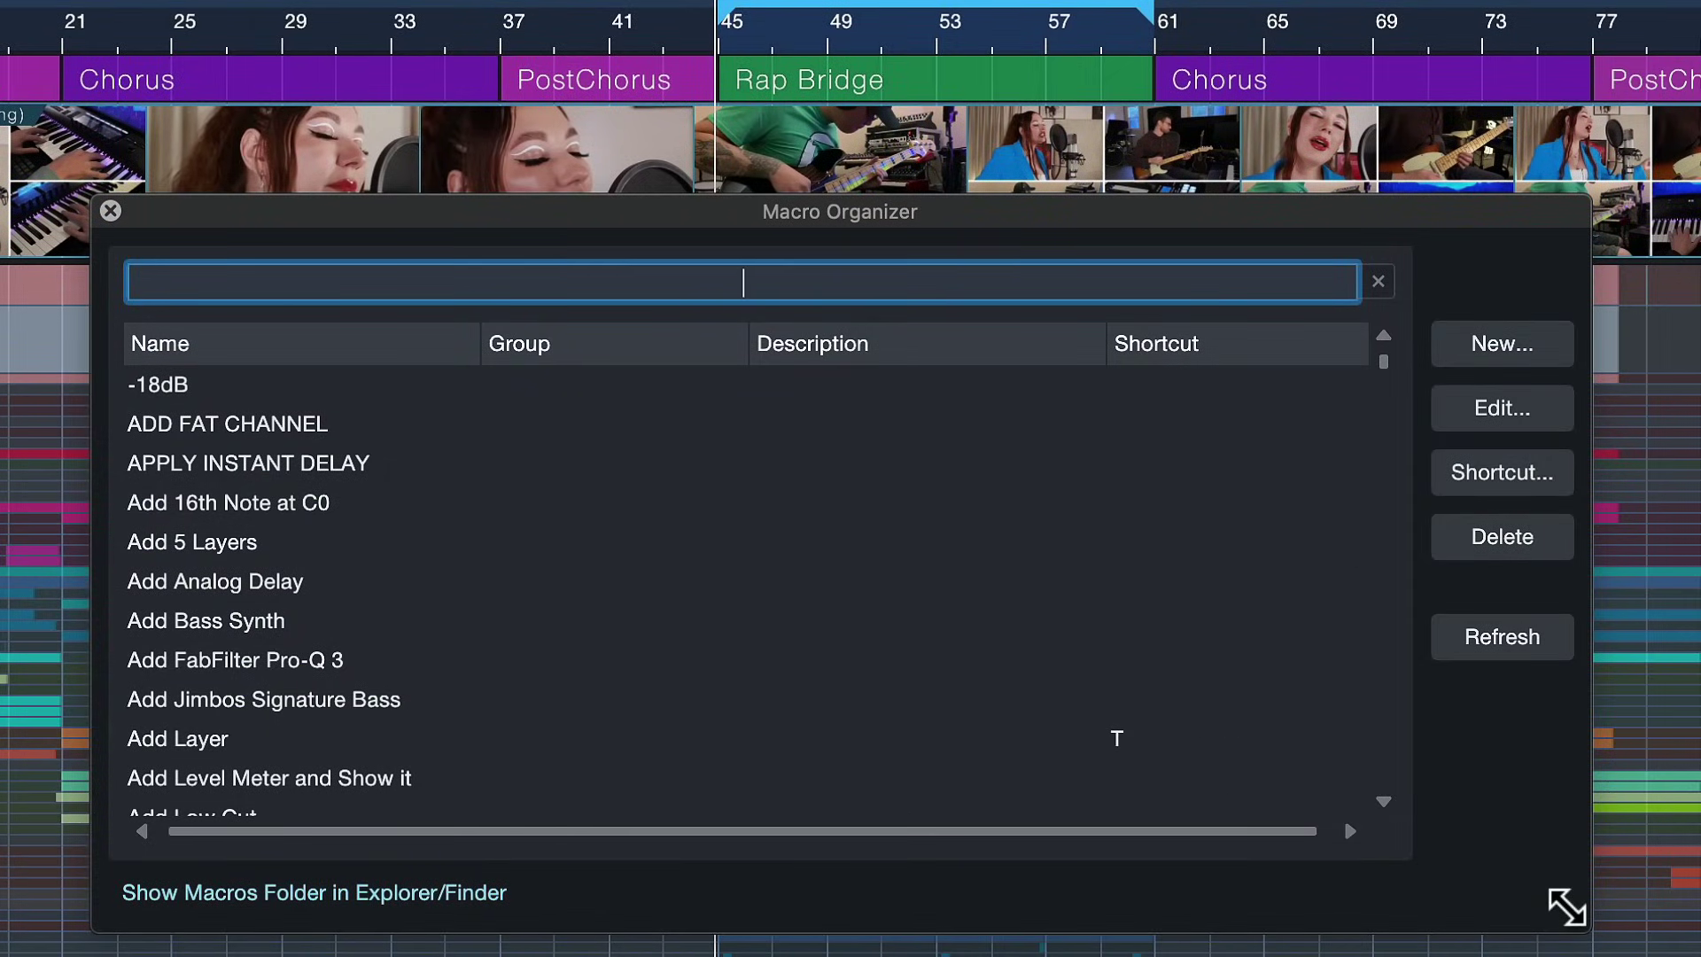
{"action": "left_click_drag", "start_coordinate": [1564, 903], "coordinate": [1700, 956]}
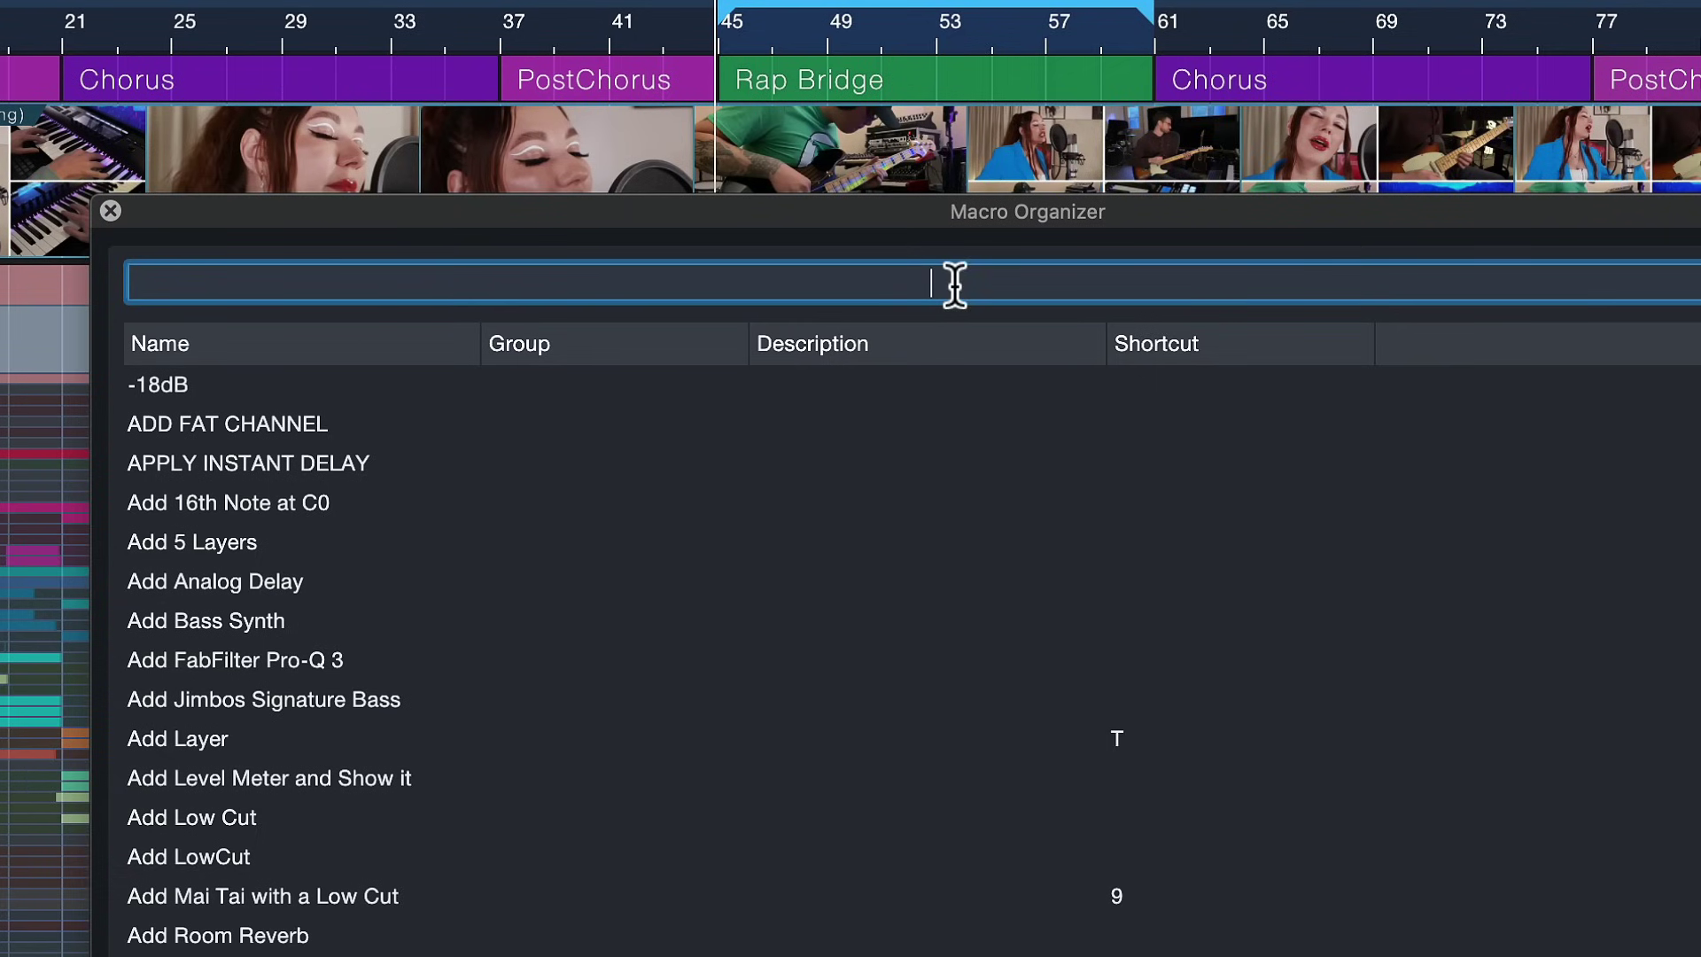
{"action": "type", "text": "show tracks"}
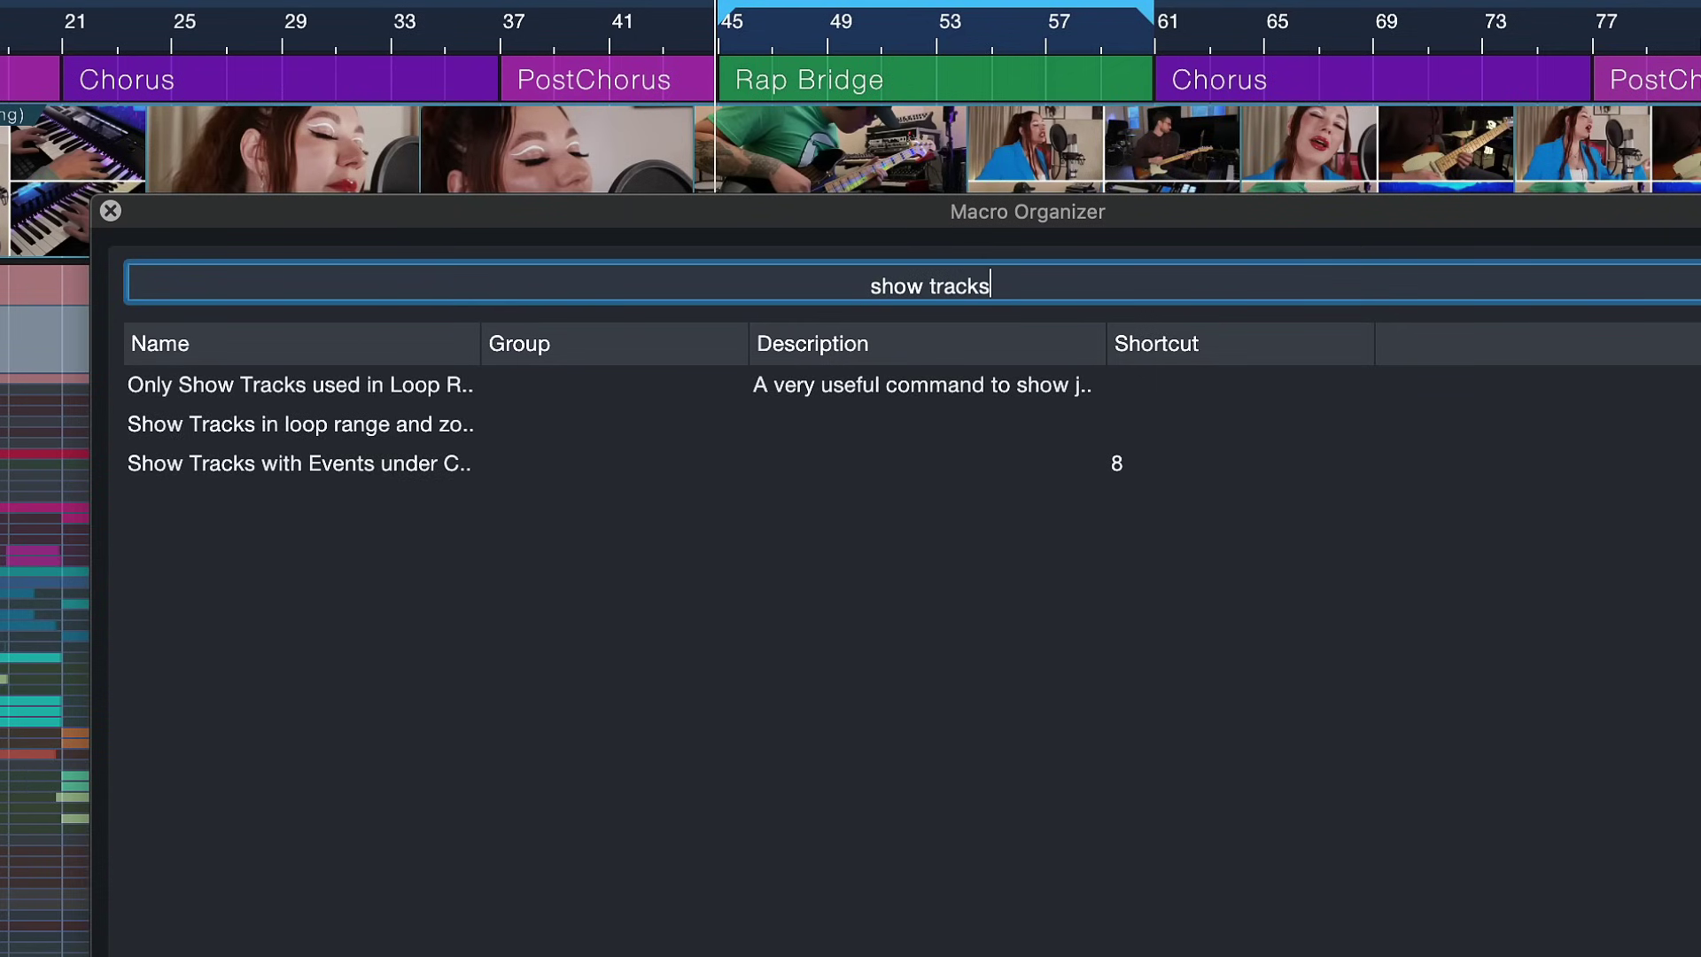
{"action": "left_click", "coordinate": [381, 464]}
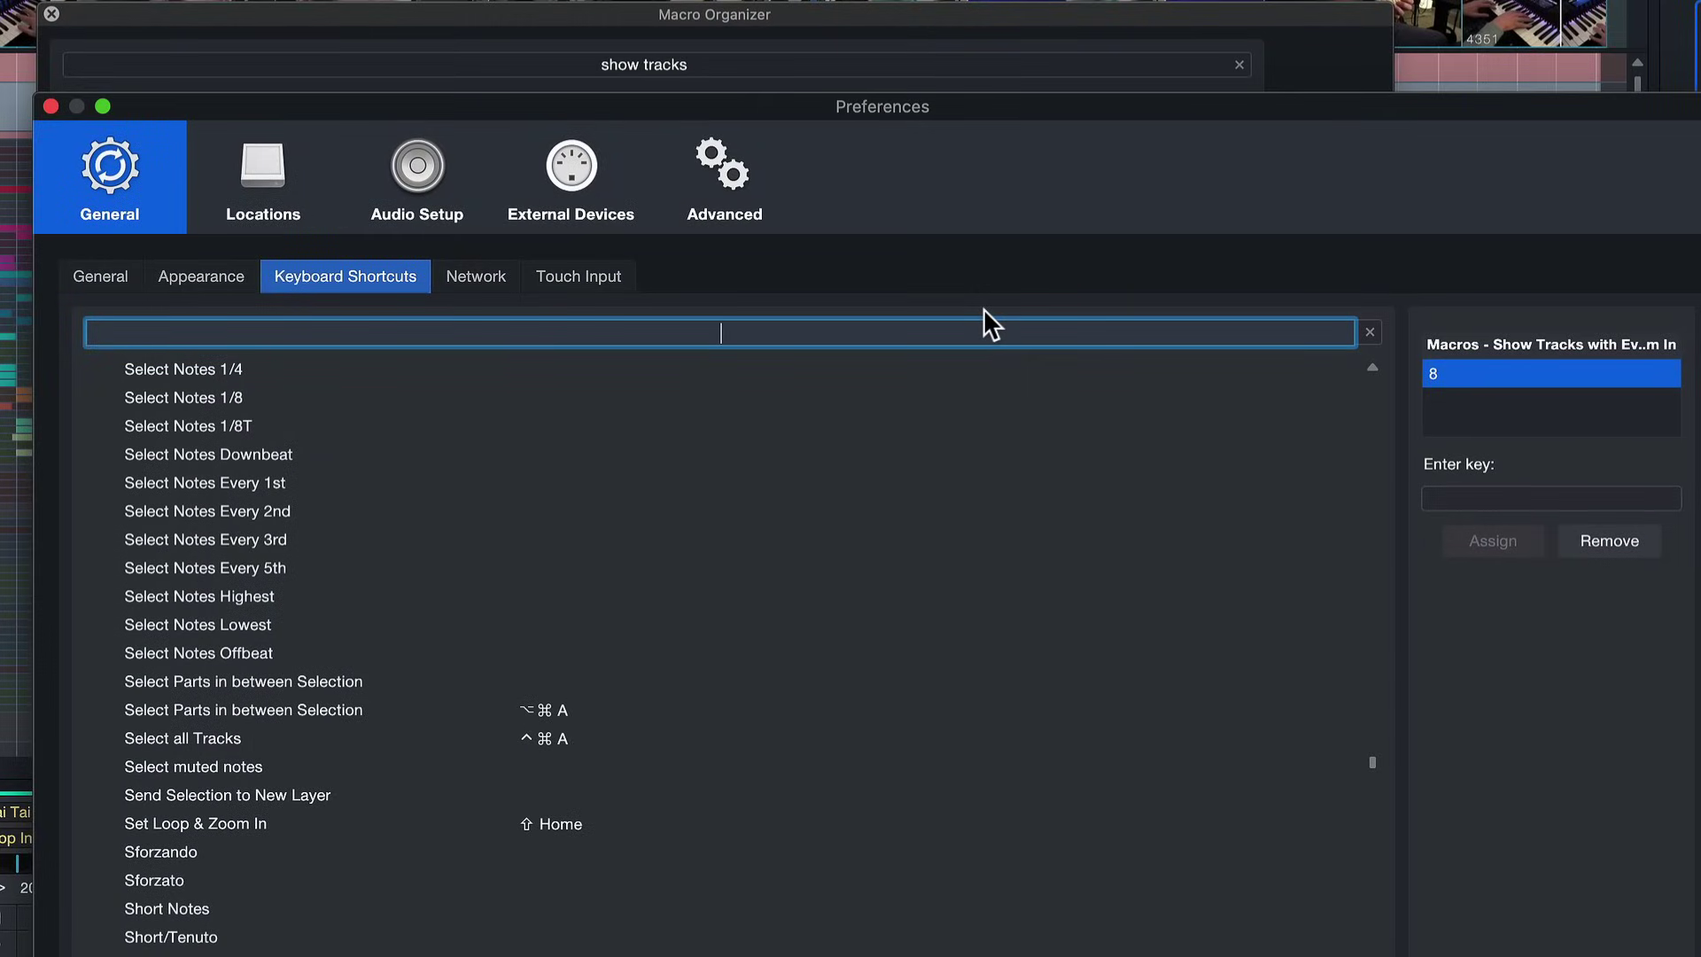
Step: Search shortcuts for 'undo' to confirm Undo Visibility Change is Option+8, then close Preferences
{"action": "type", "text": "undo"}
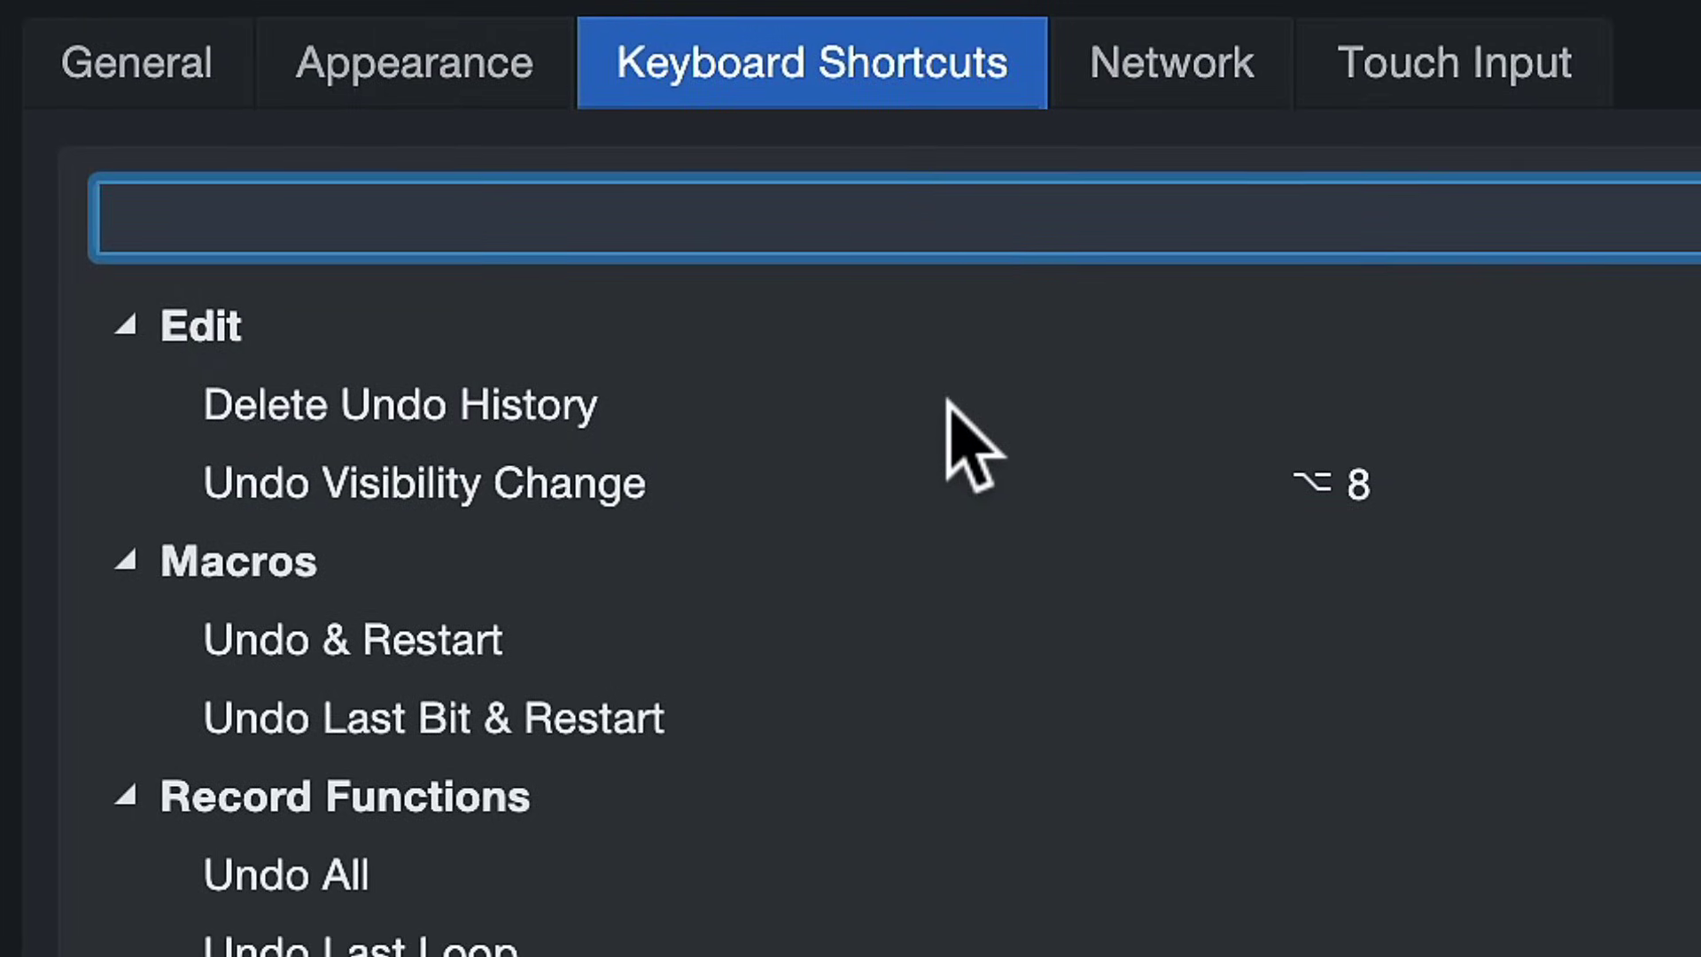
{"action": "left_click", "coordinate": [1278, 511]}
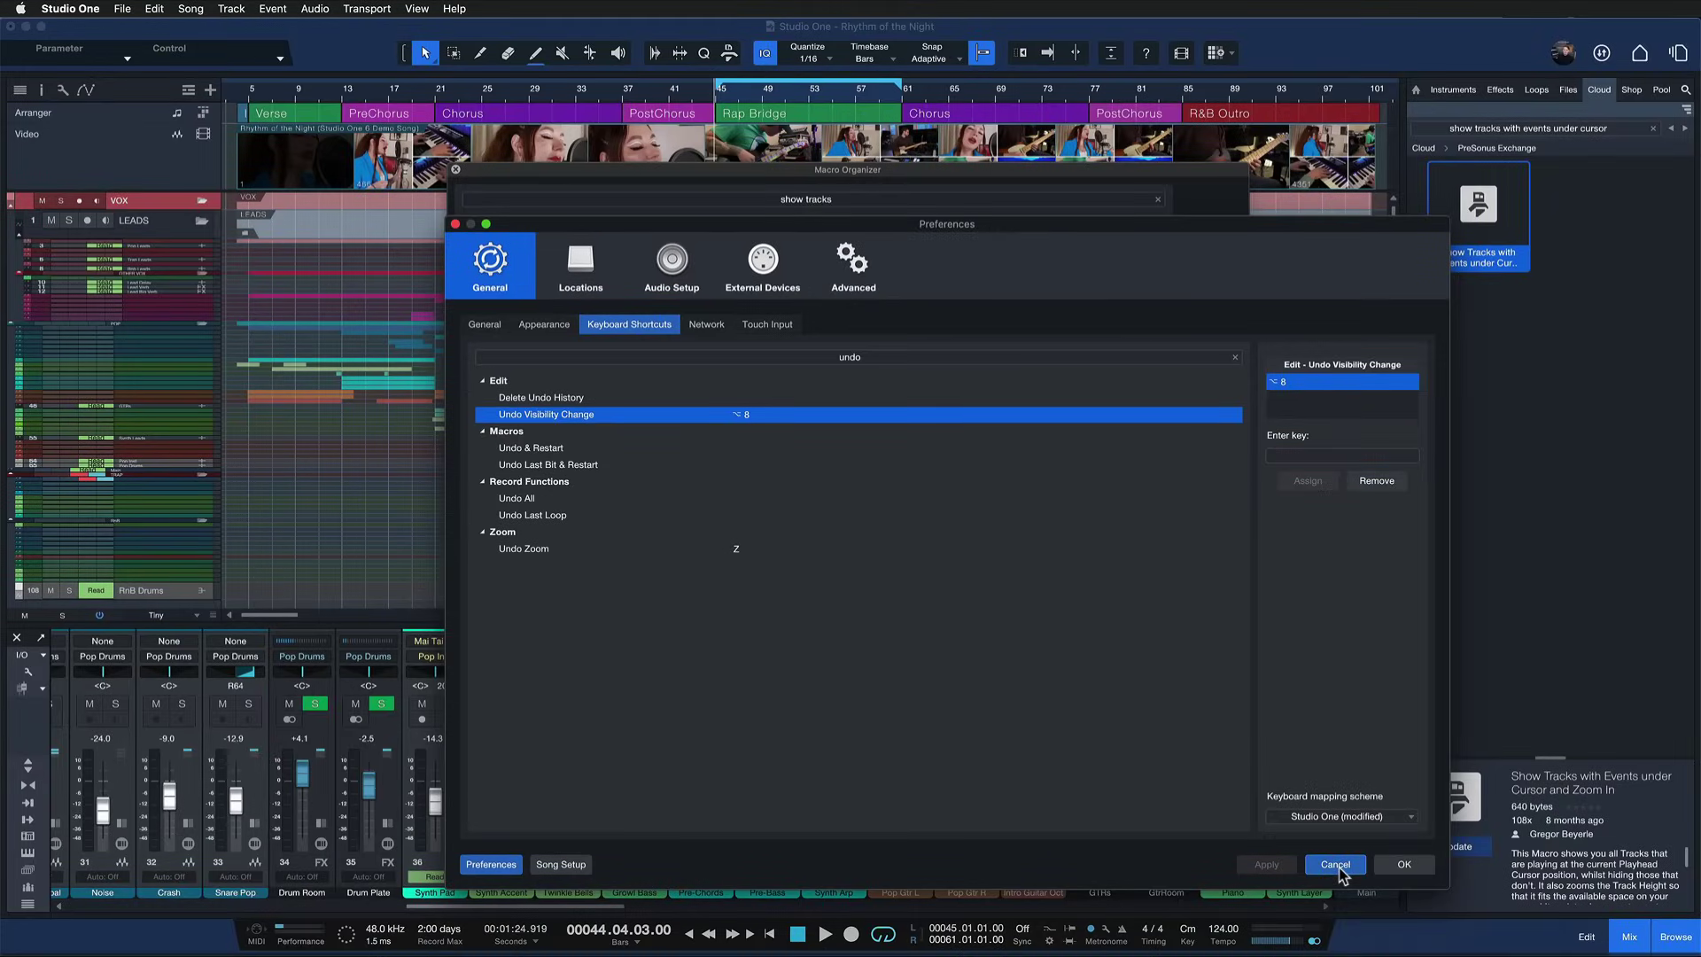
{"action": "left_click", "coordinate": [1328, 863]}
Step: Close the Macro Organizer, check console options, then show only tracks playing at bar 47
{"action": "left_click", "coordinate": [455, 170]}
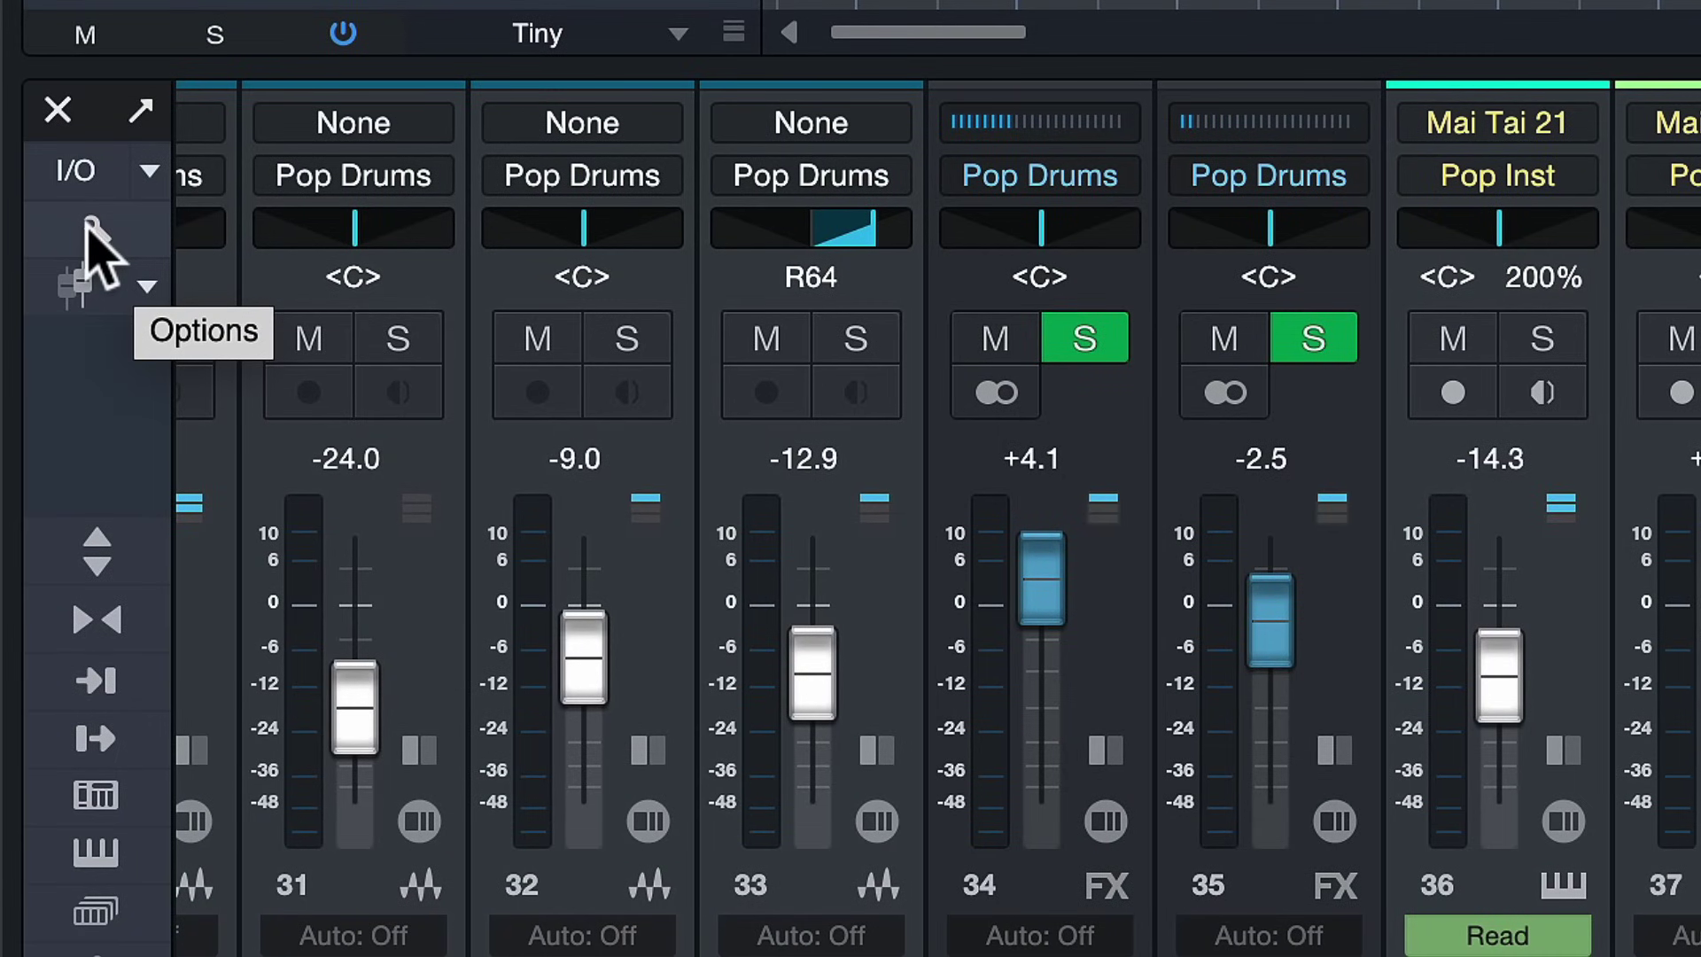
{"action": "left_click", "coordinate": [91, 232]}
{"action": "left_click", "coordinate": [92, 232]}
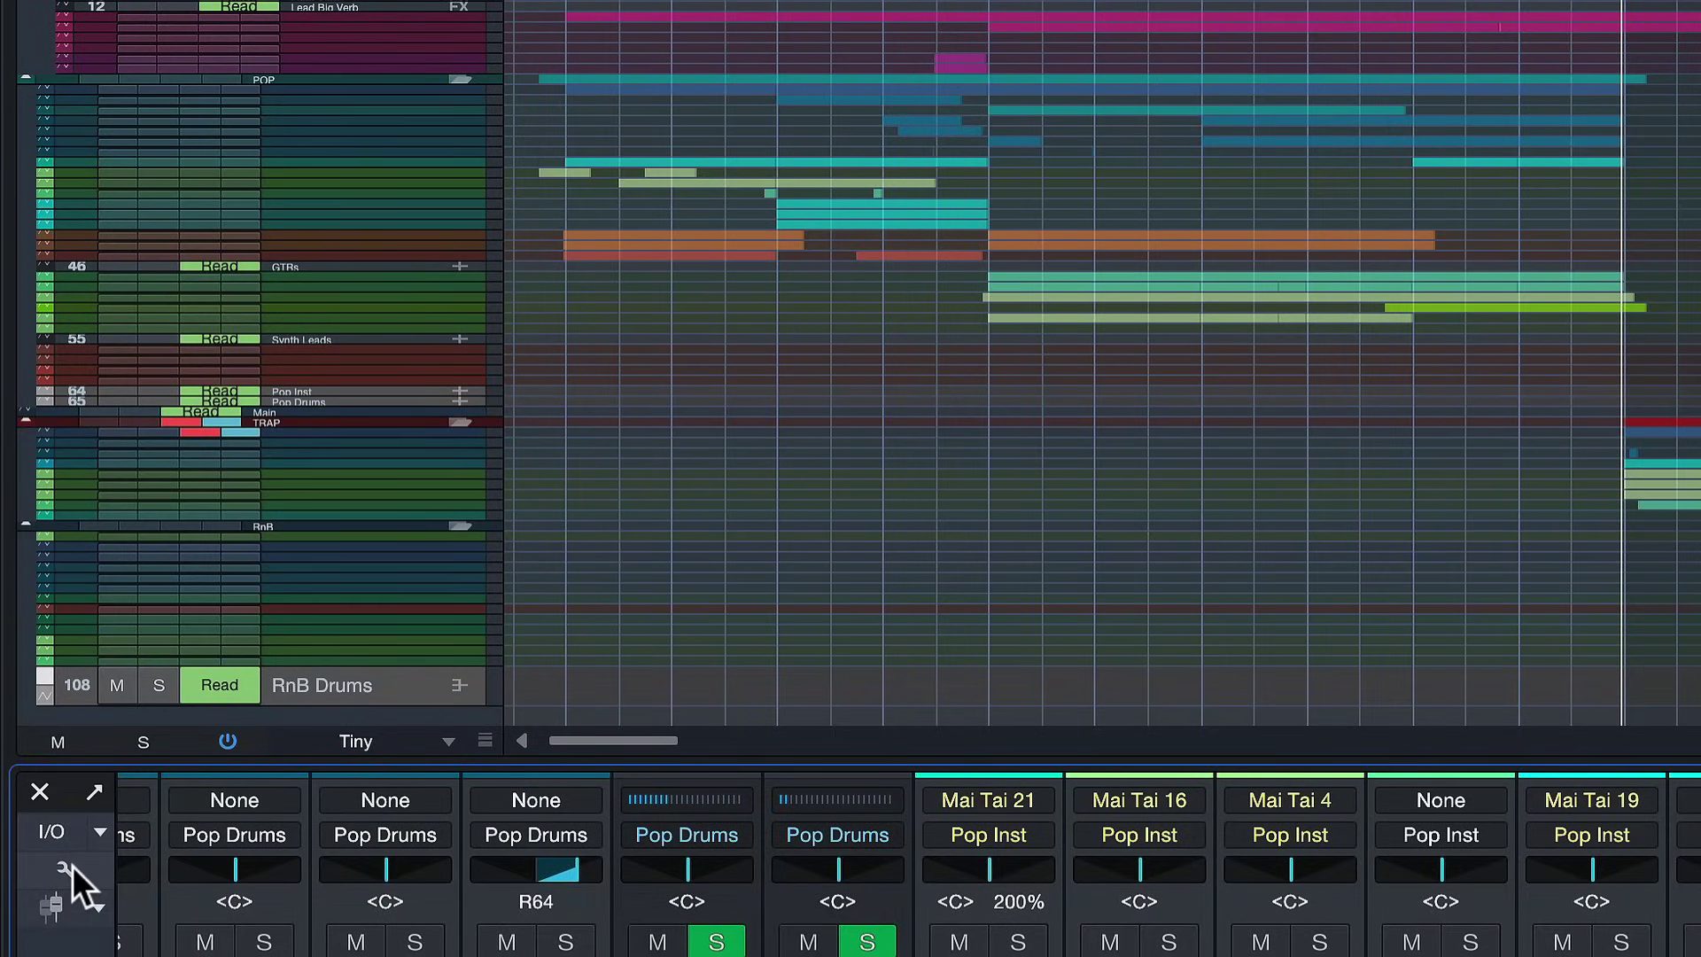
{"action": "left_click", "coordinate": [70, 867]}
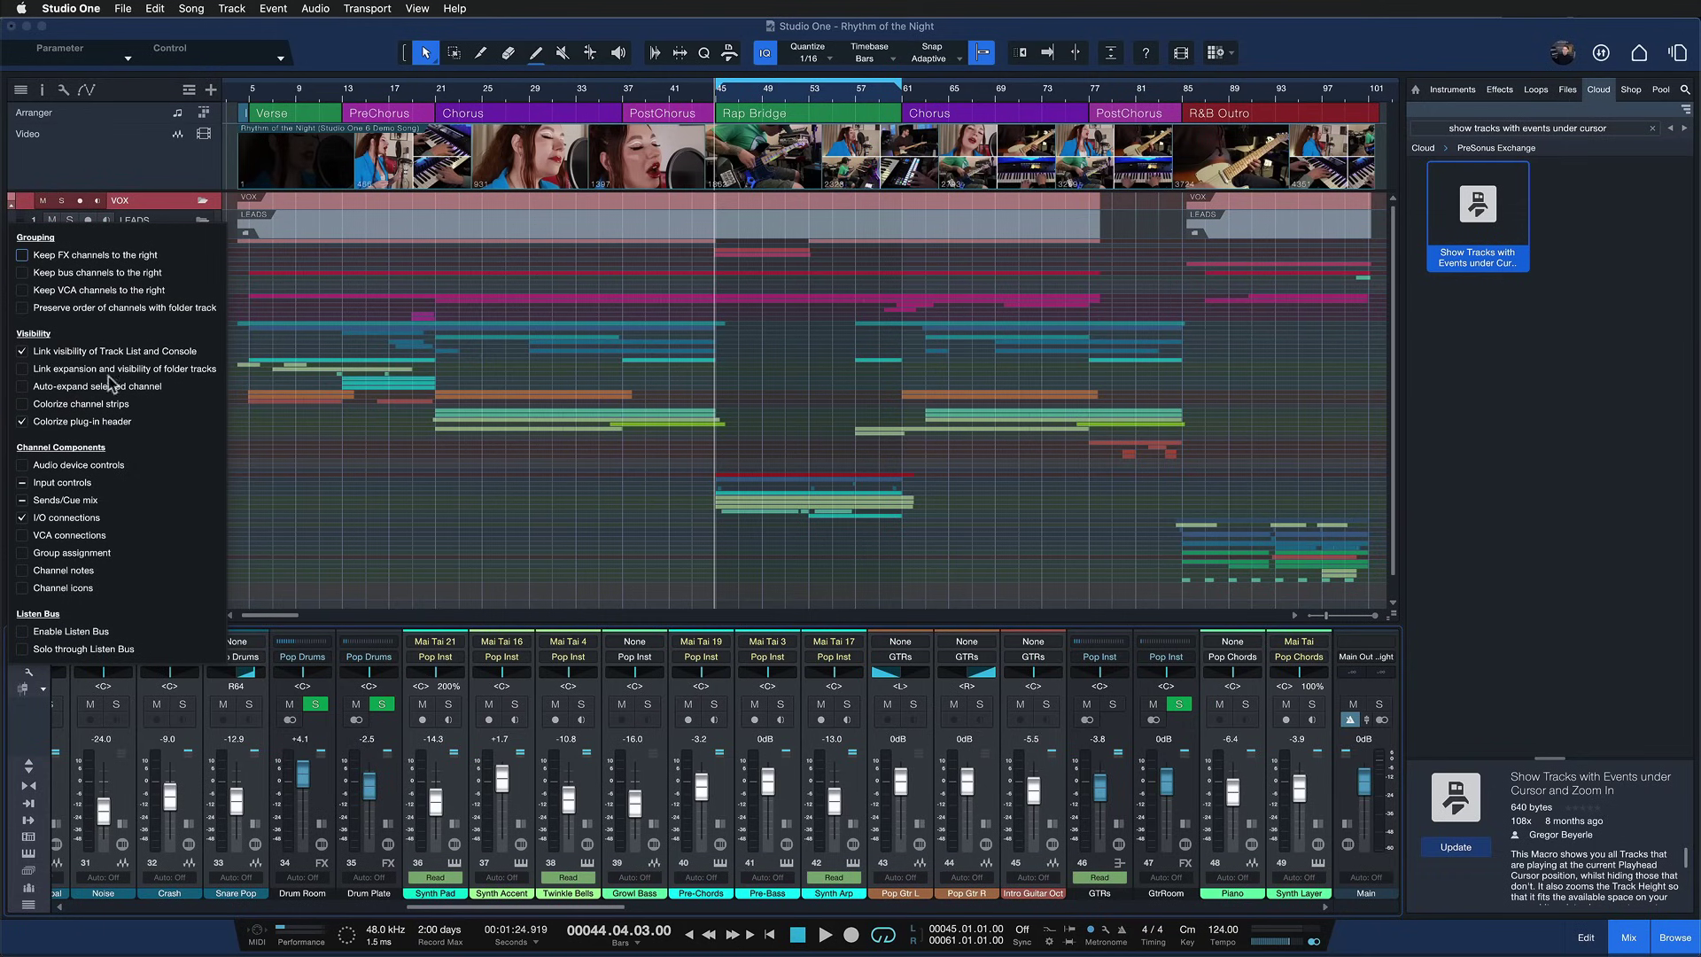
{"action": "left_click", "coordinate": [1373, 531]}
{"action": "left_click", "coordinate": [640, 907]}
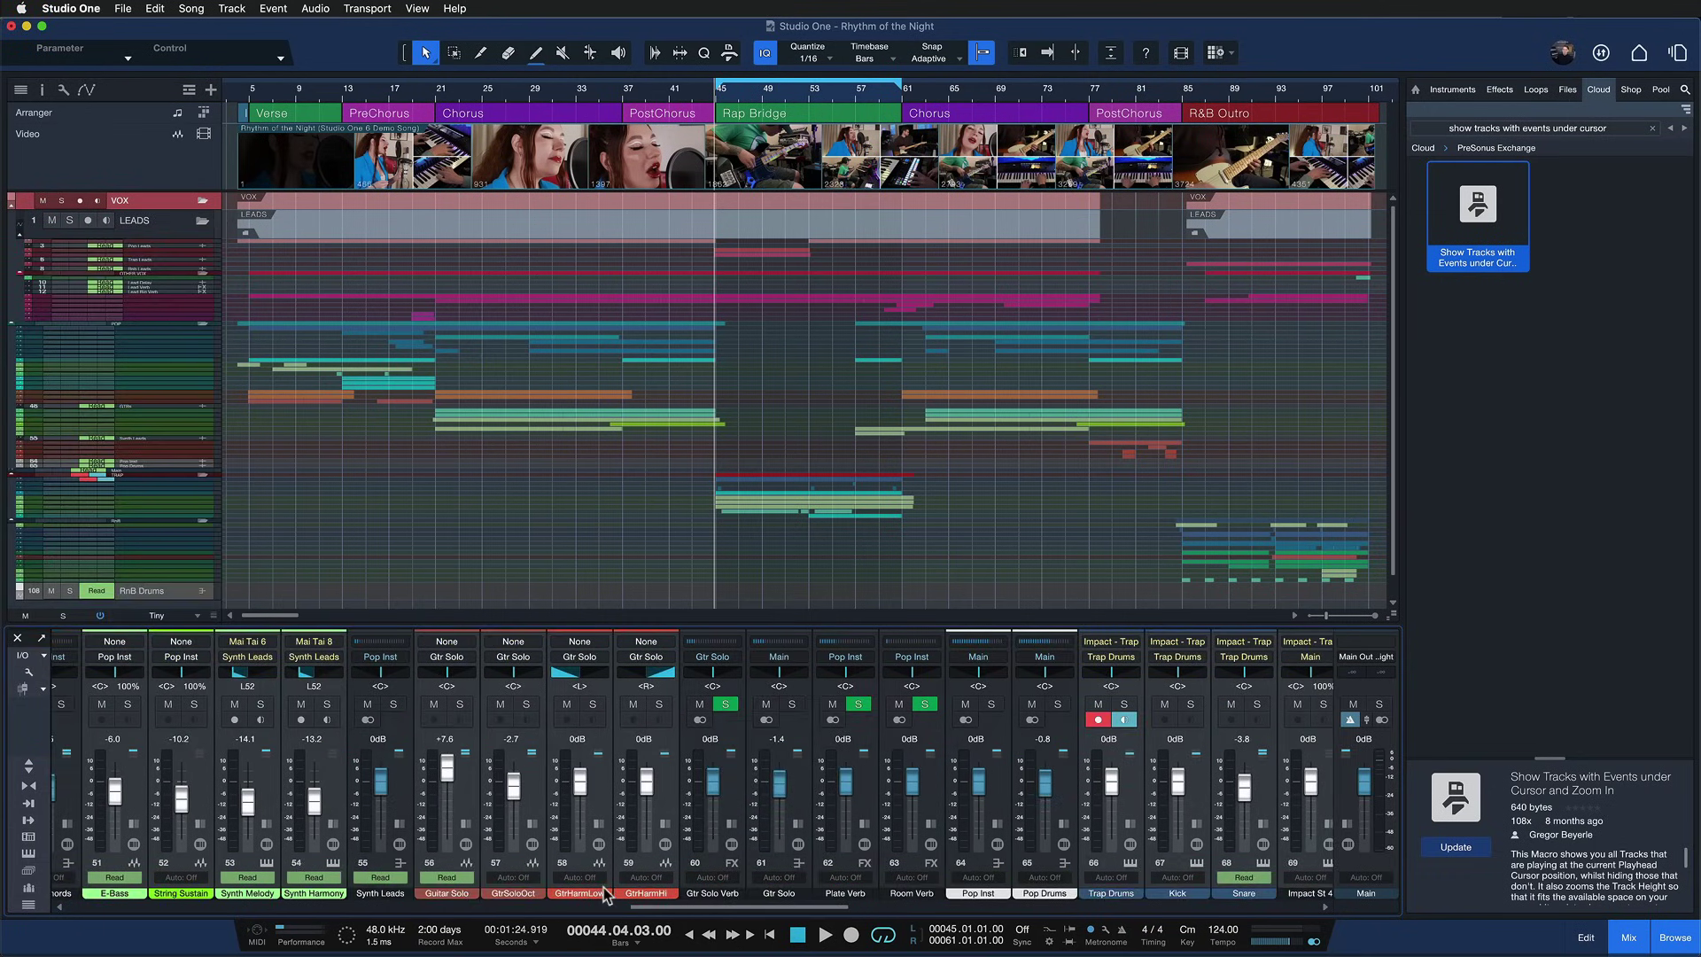
{"action": "left_click", "coordinate": [736, 102]}
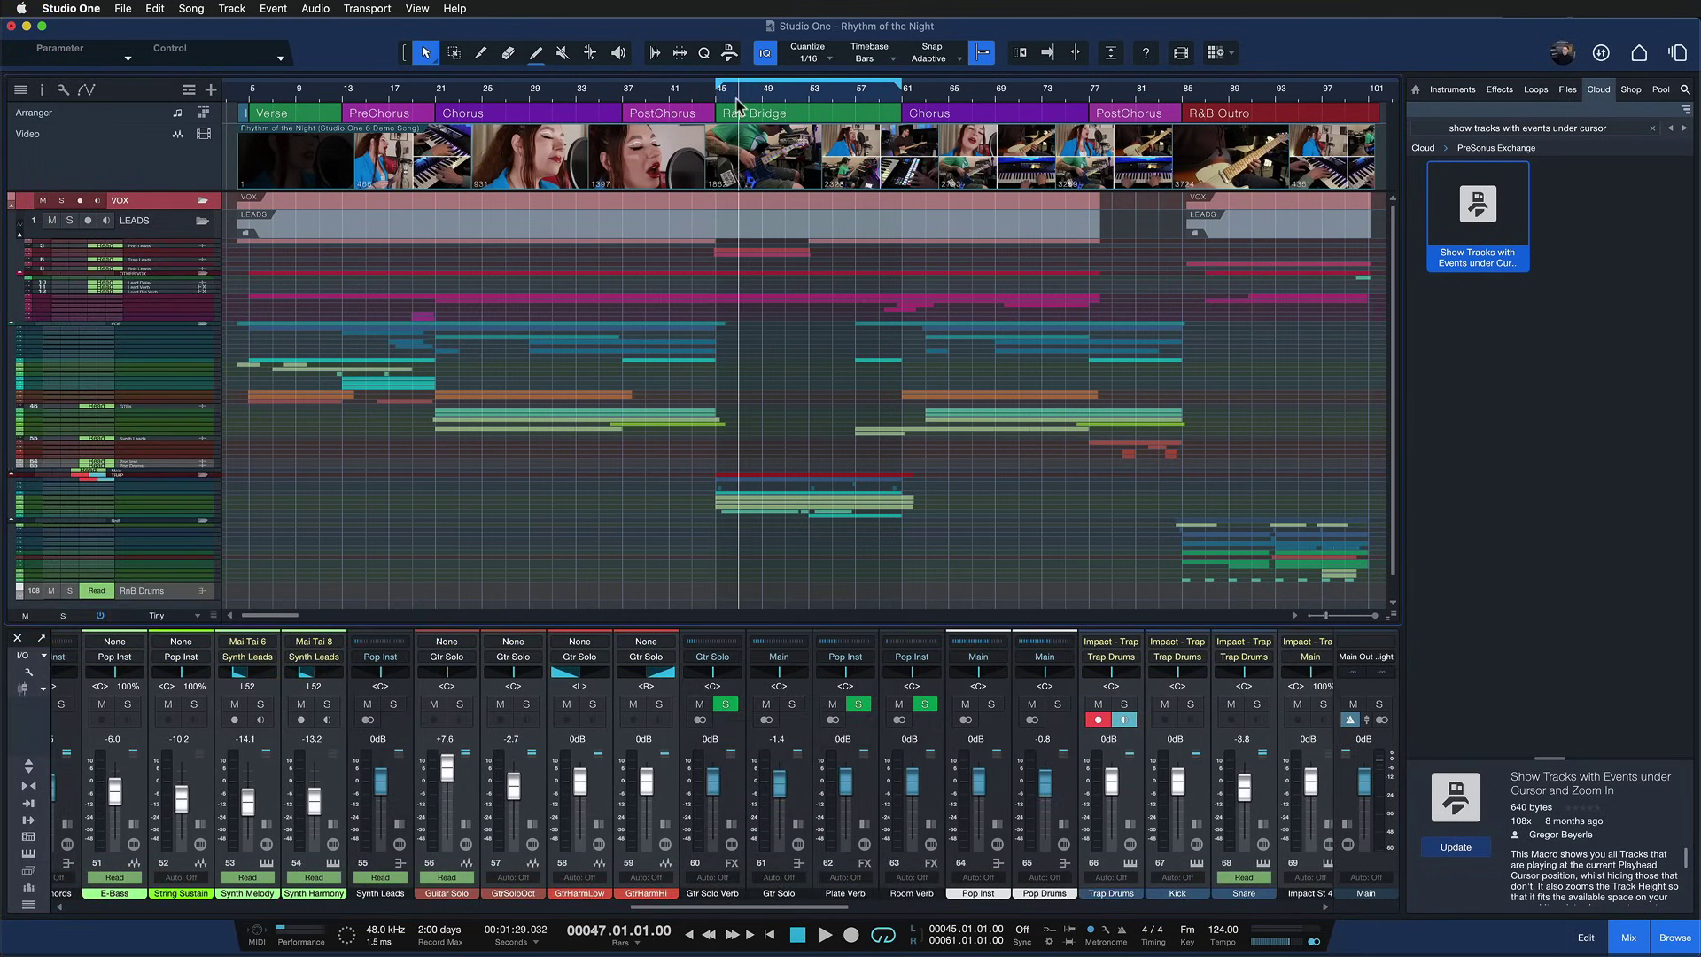
{"action": "key", "text": "8"}
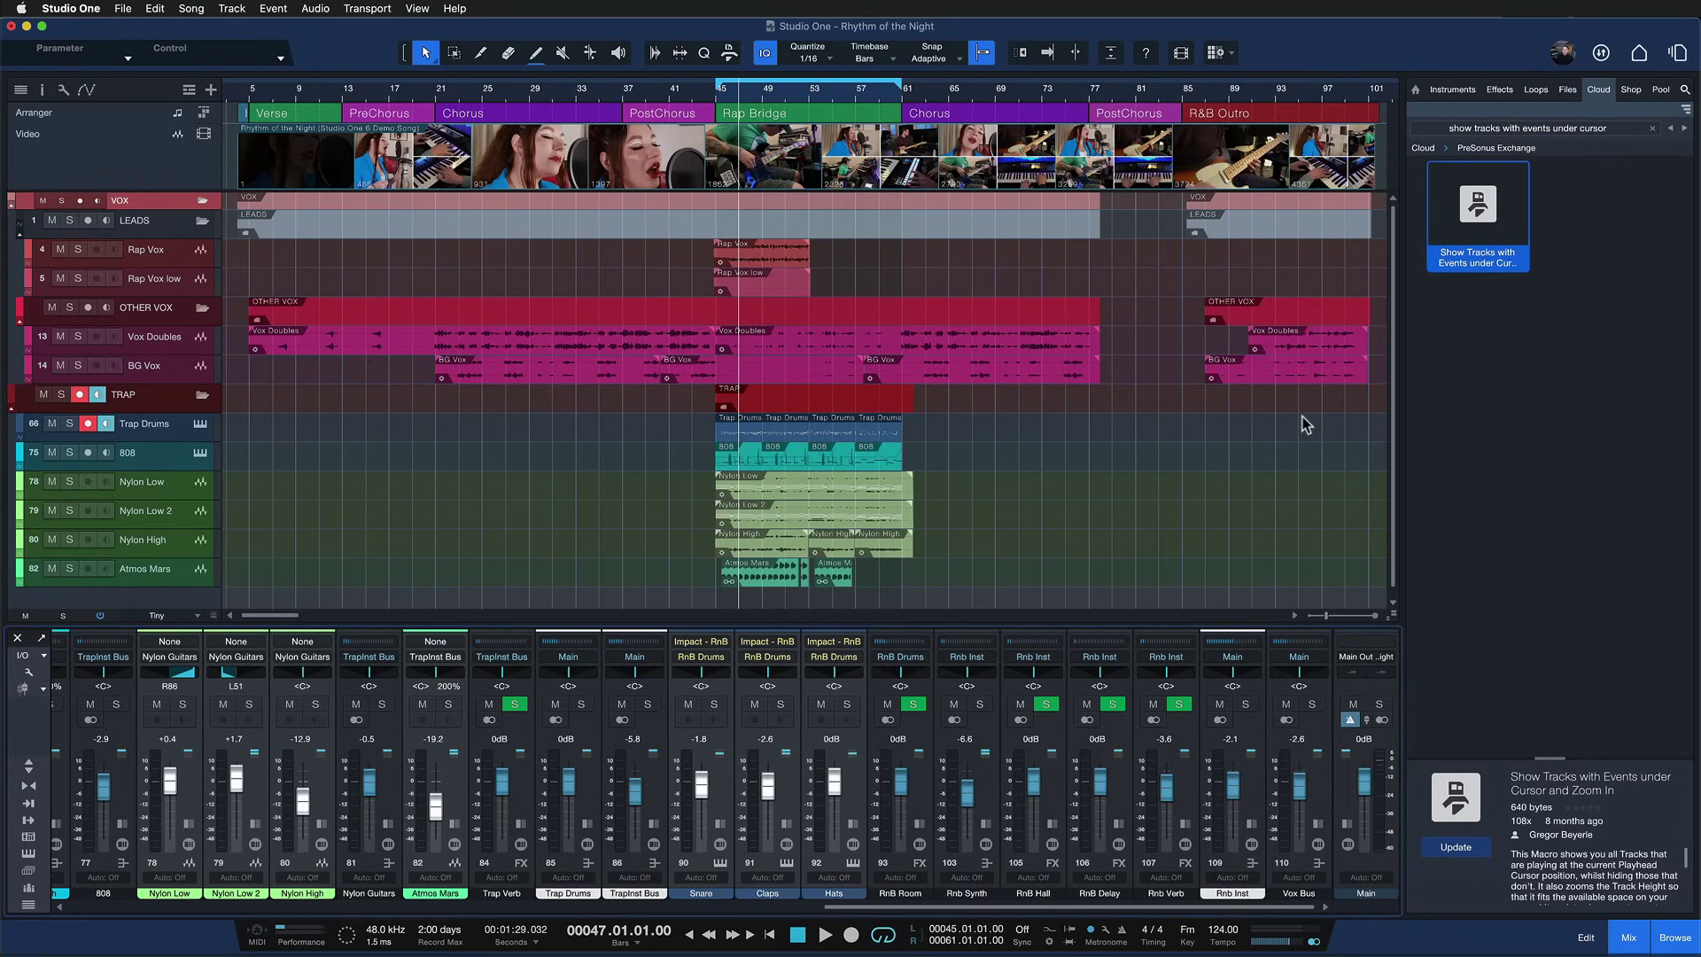
Step: Switch to the Produce Beats song, start playback and open the drum pattern for editing
{"action": "left_click", "coordinate": [1681, 60]}
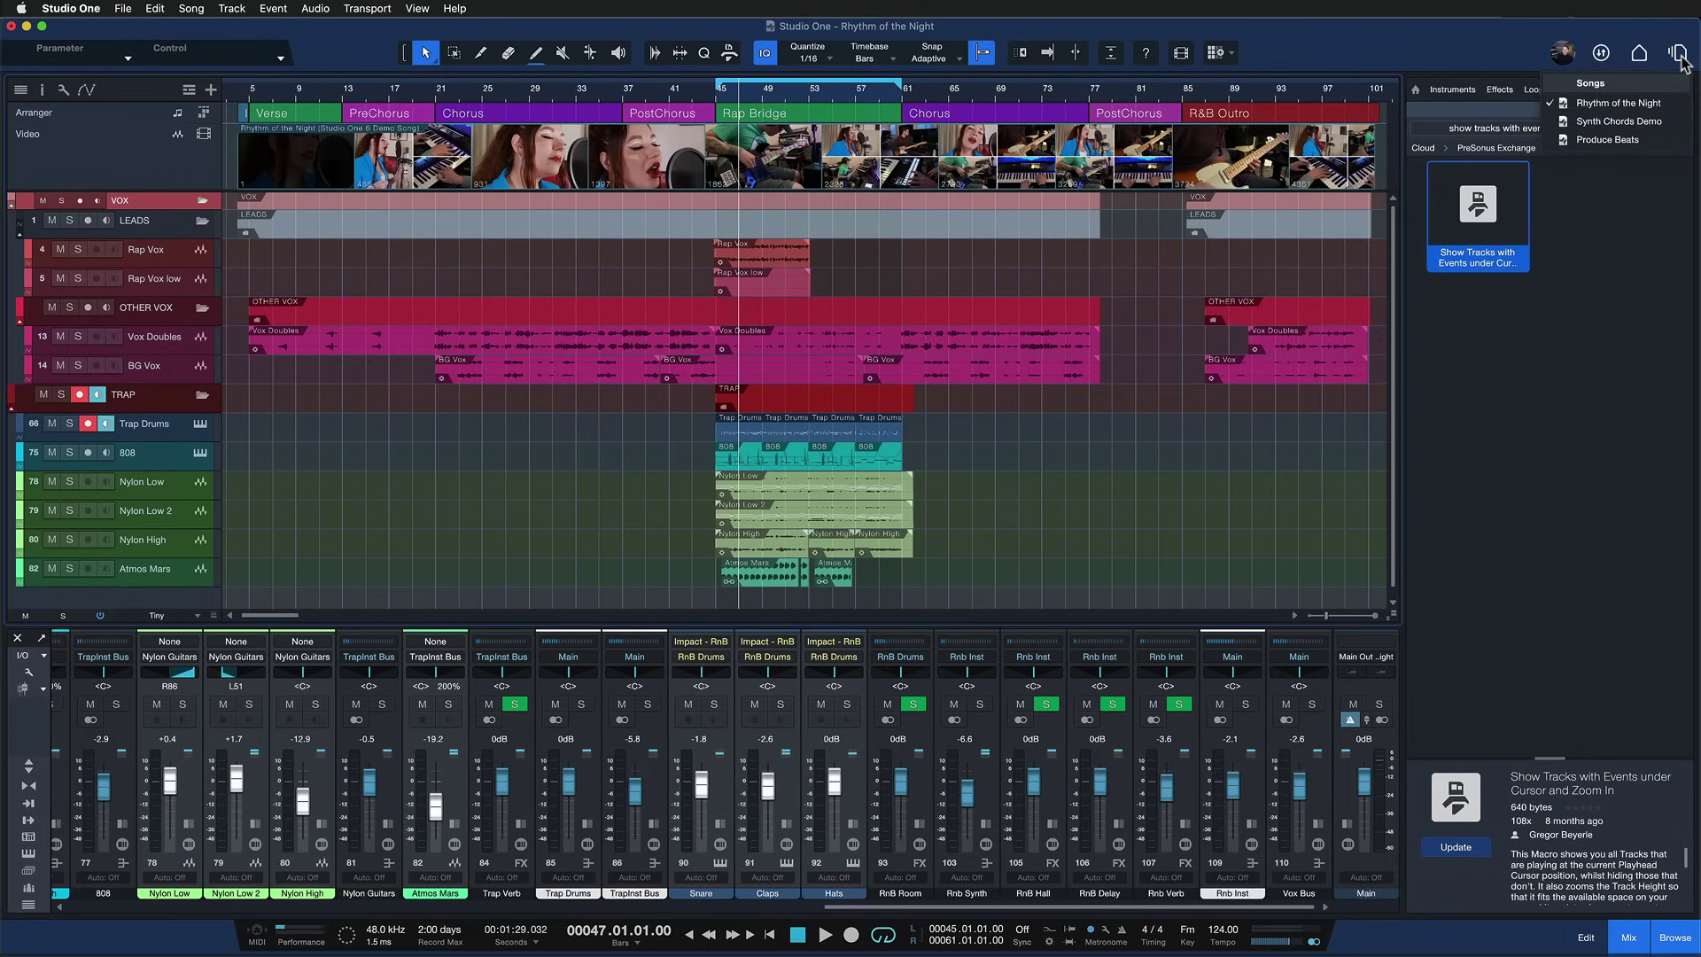
{"action": "left_click", "coordinate": [1600, 144]}
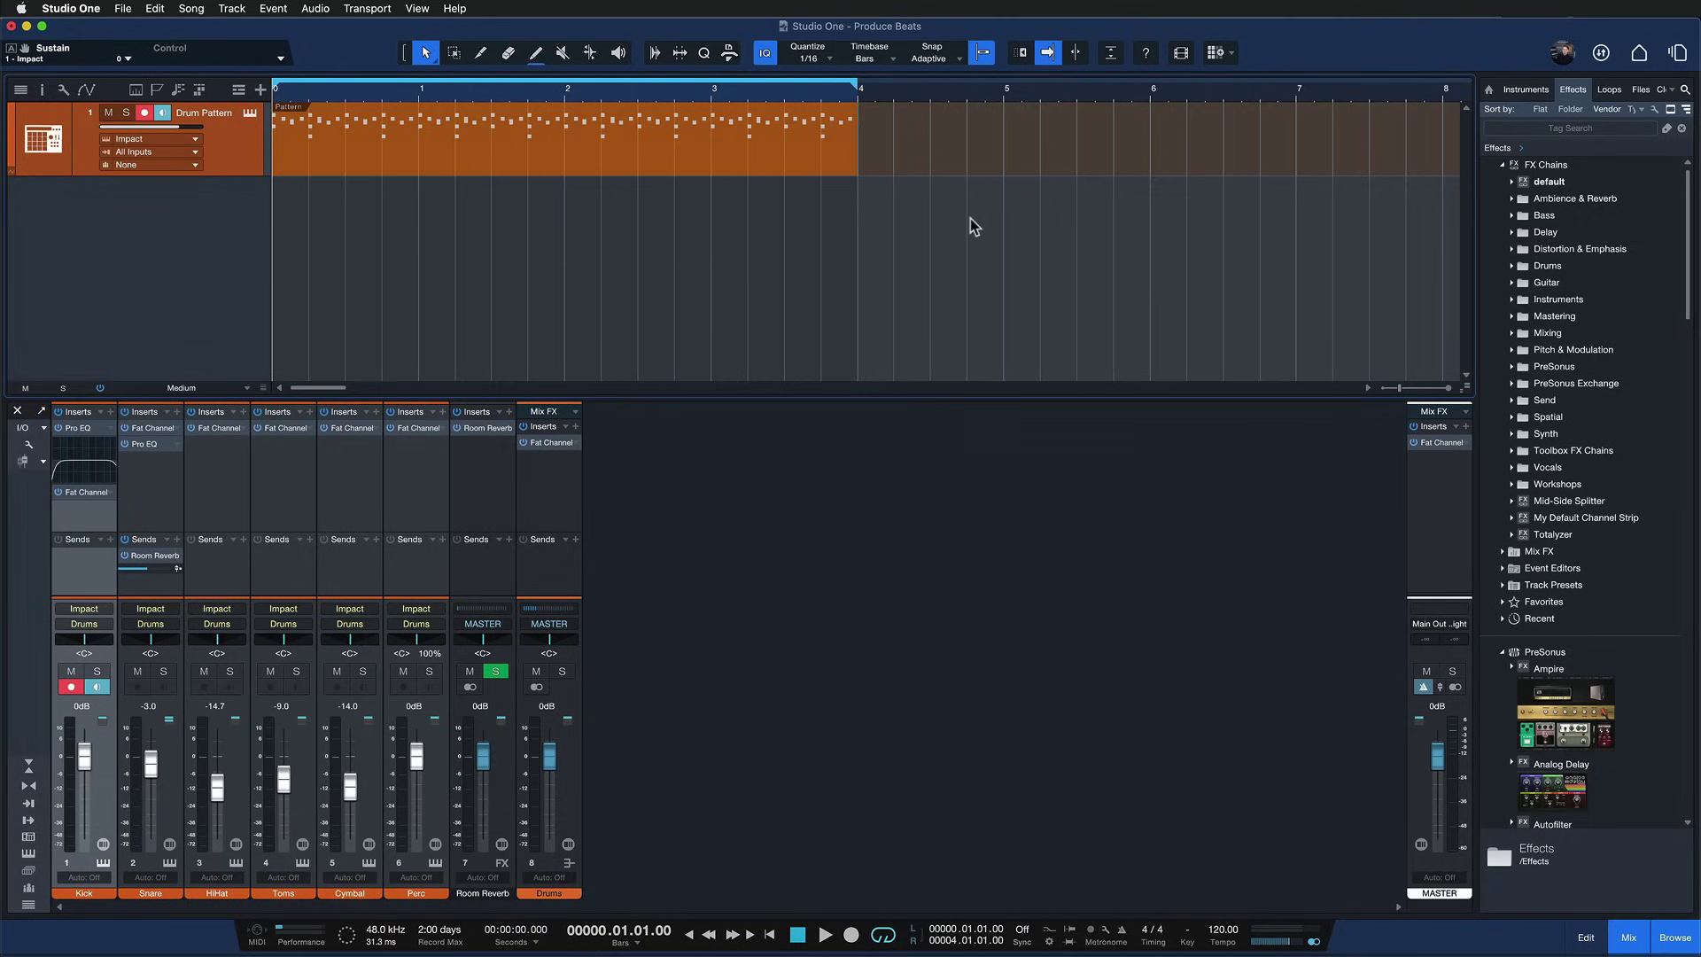
{"action": "key", "text": "space"}
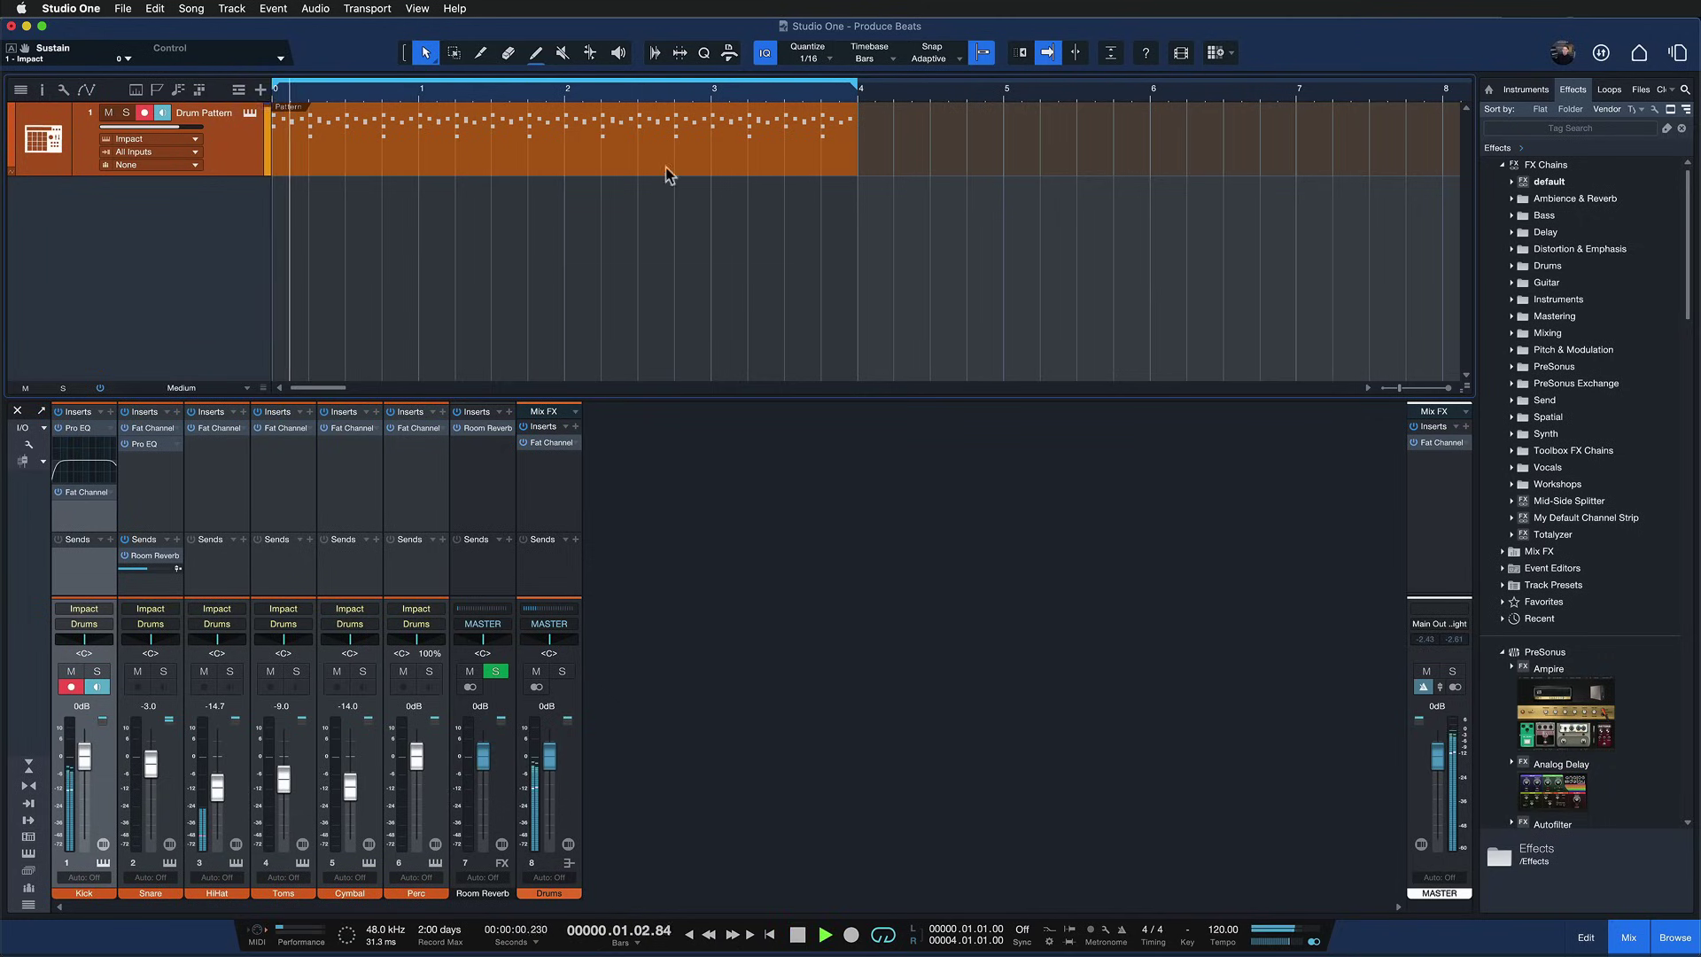
{"action": "double_click", "coordinate": [587, 163]}
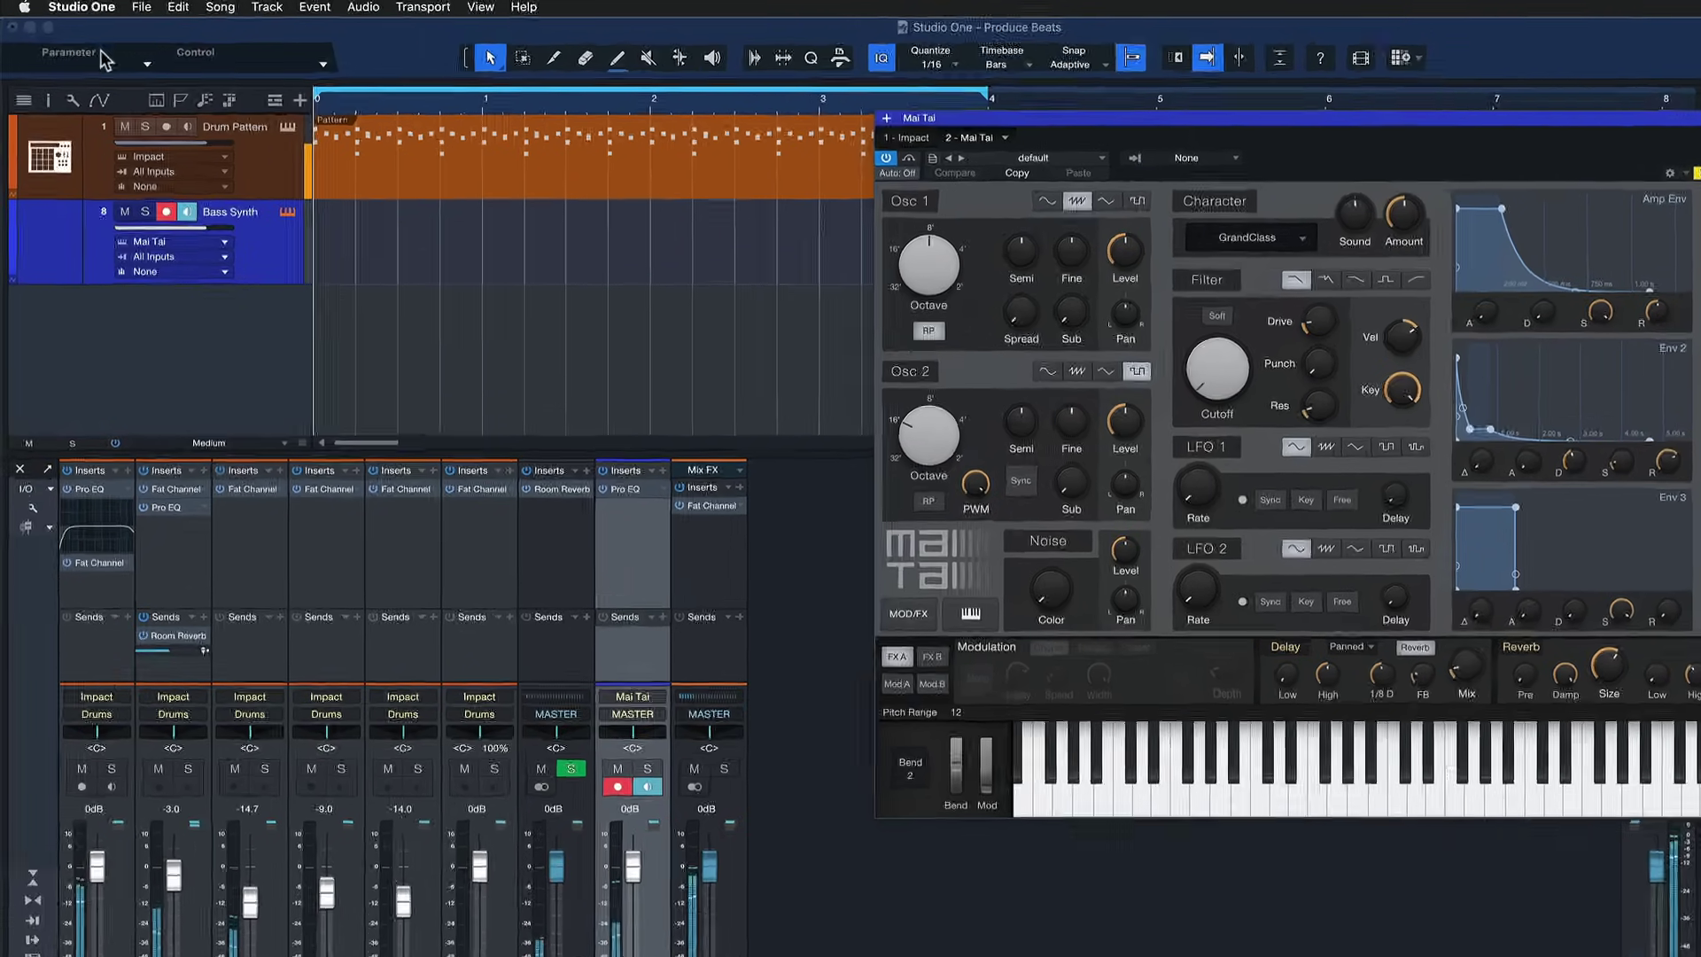
Step: Capture the played Bass Synth line as an event, close the Mai Tai editor and play the song
{"action": "left_click", "coordinate": [47, 100]}
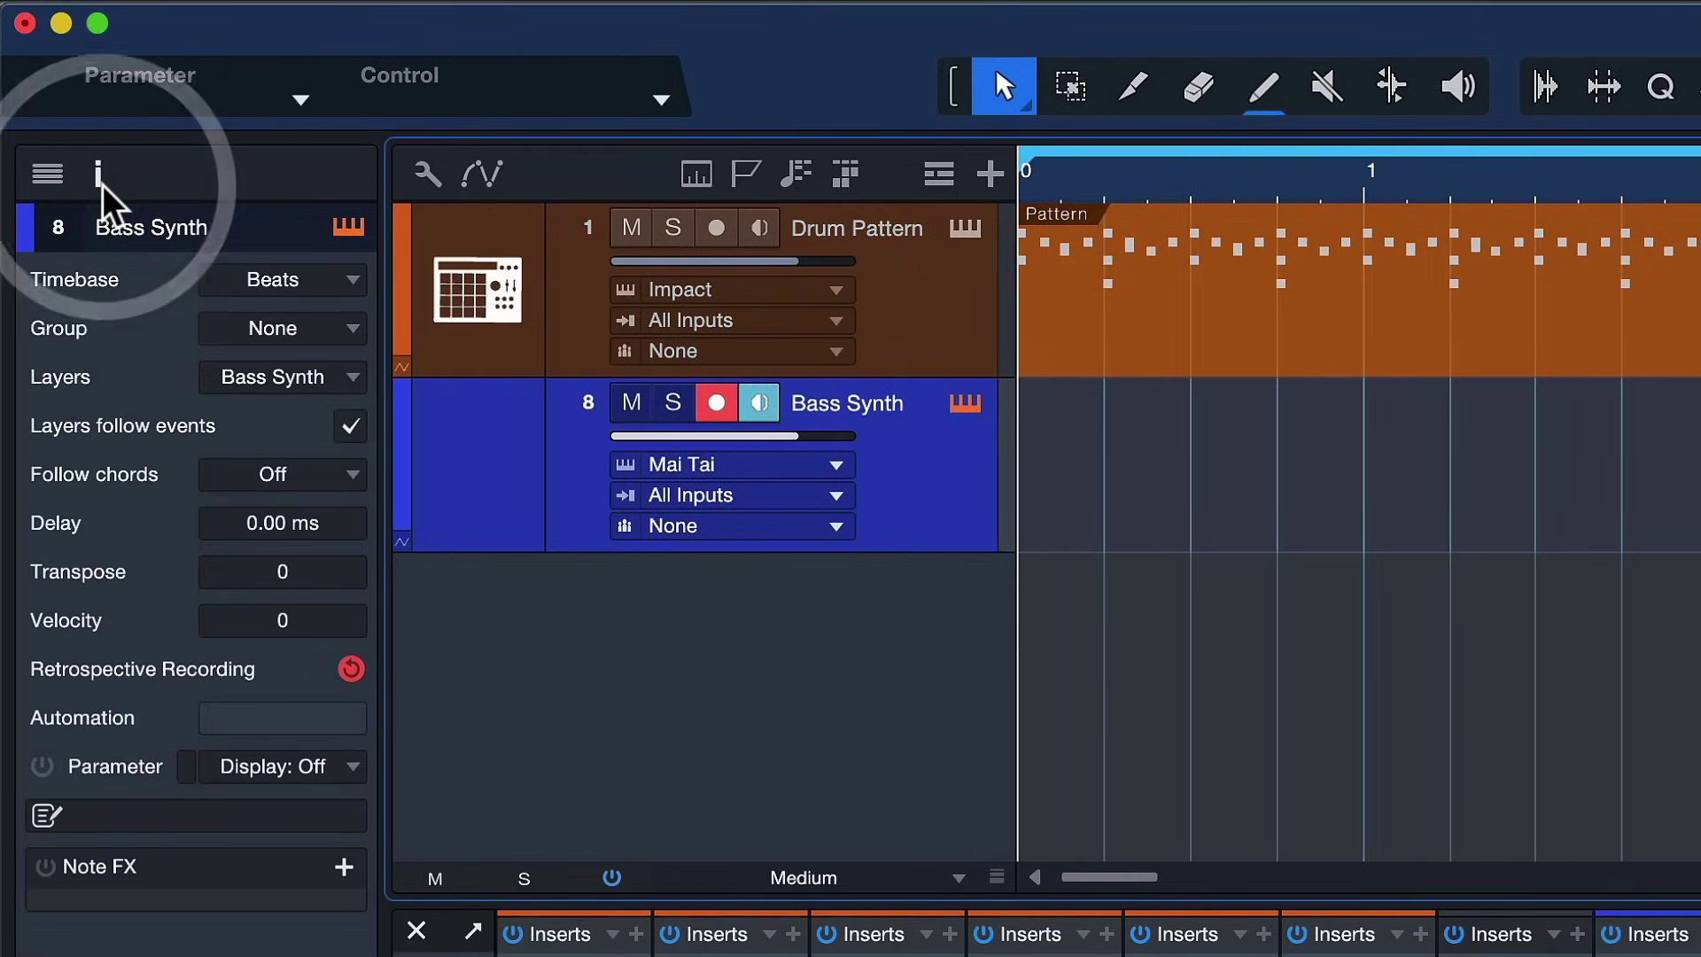
{"action": "left_click", "coordinate": [353, 670]}
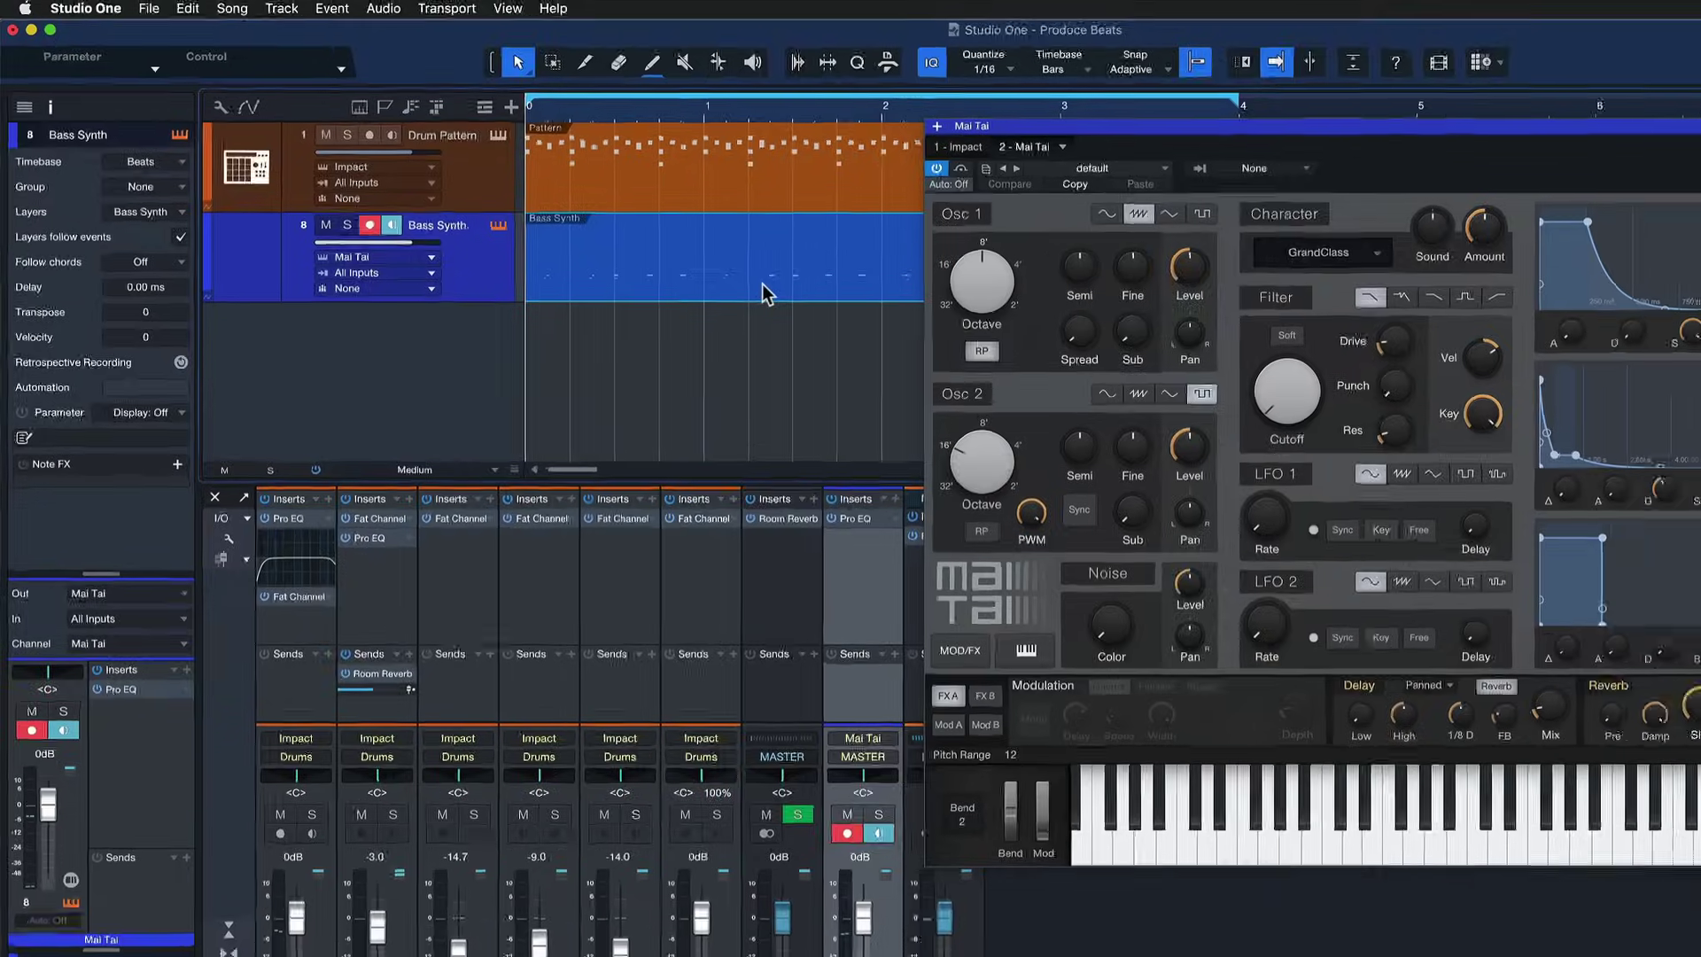
{"action": "left_click", "coordinate": [772, 332]}
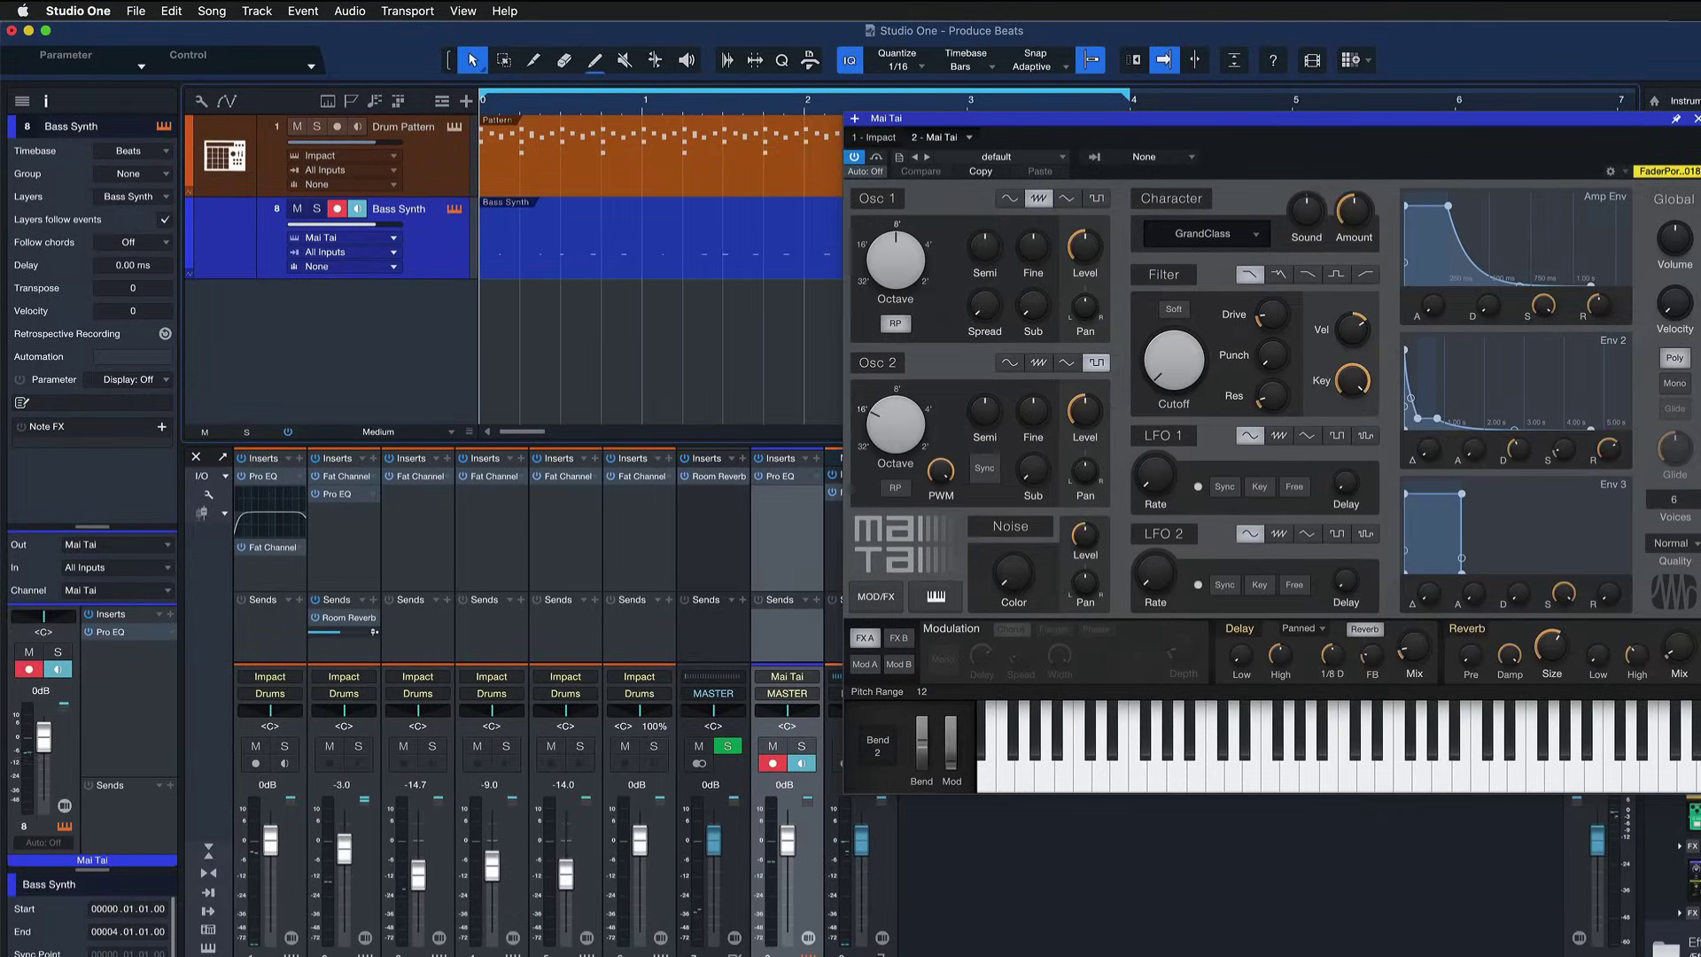
{"action": "left_click", "coordinate": [1695, 118]}
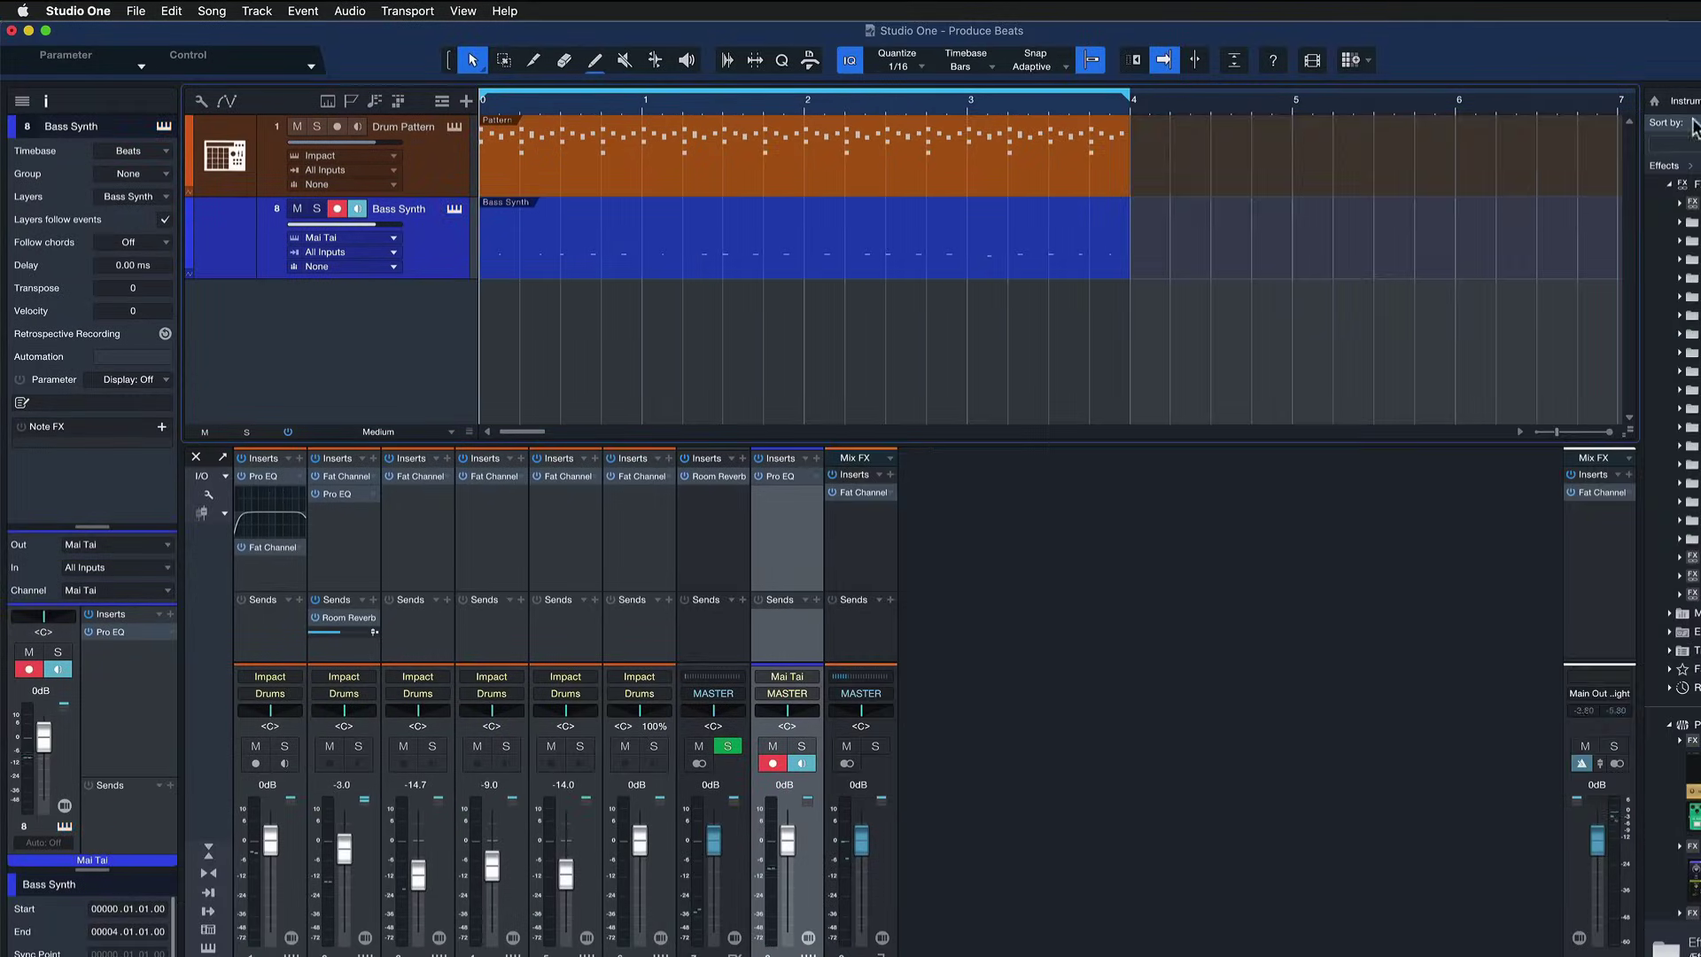
{"action": "key", "text": "space"}
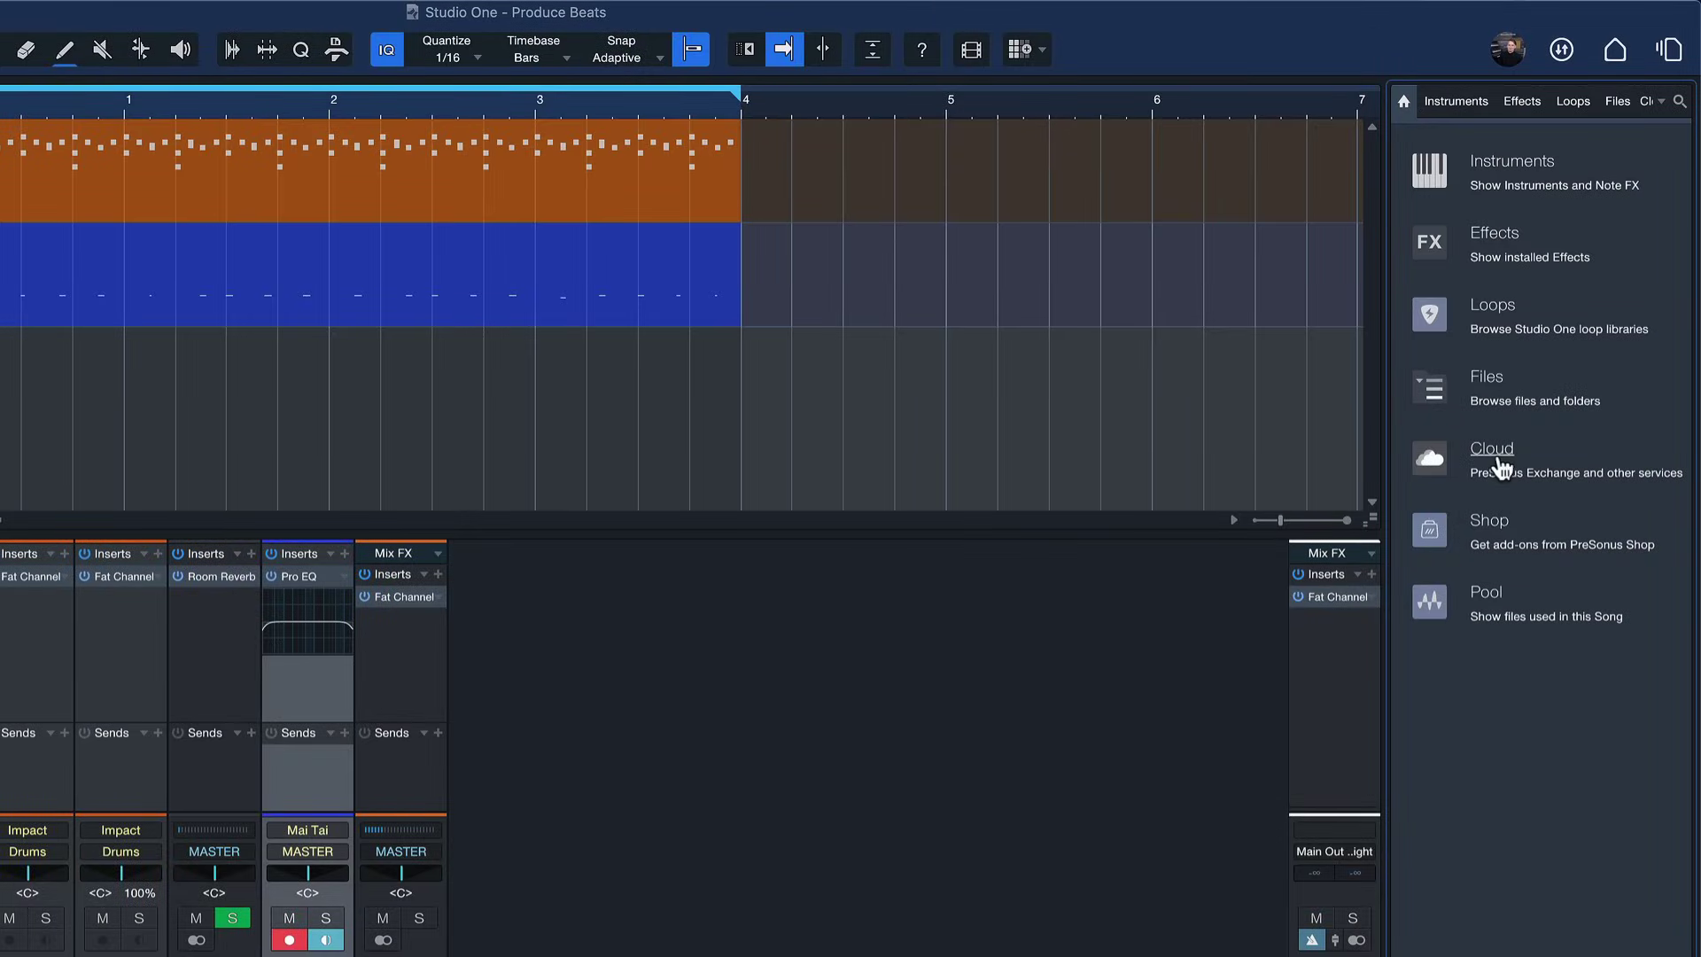
Step: Search PreSonus Exchange in the Cloud browser for 'add mai tai'
{"action": "left_click", "coordinate": [1494, 450]}
{"action": "type", "text": "add mai tai"}
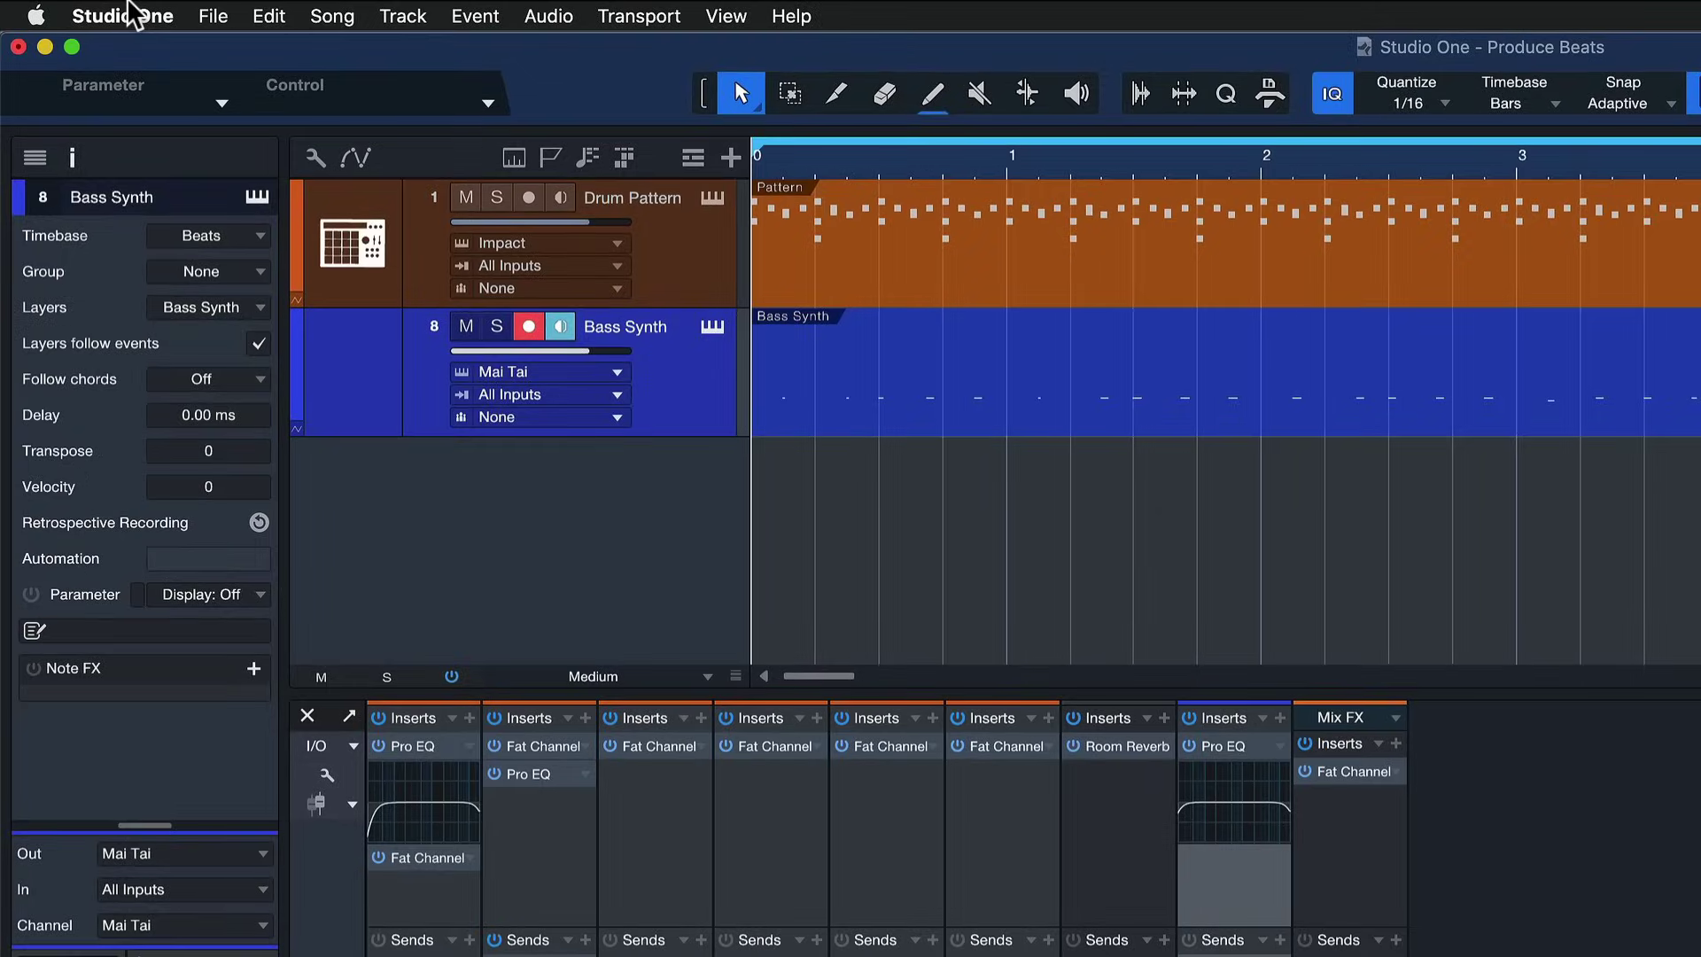
Step: Find 'mai tai' in the Macro Organizer and open Add Mai Tai with a Low Cut in a widened editor
{"action": "left_click", "coordinate": [75, 9]}
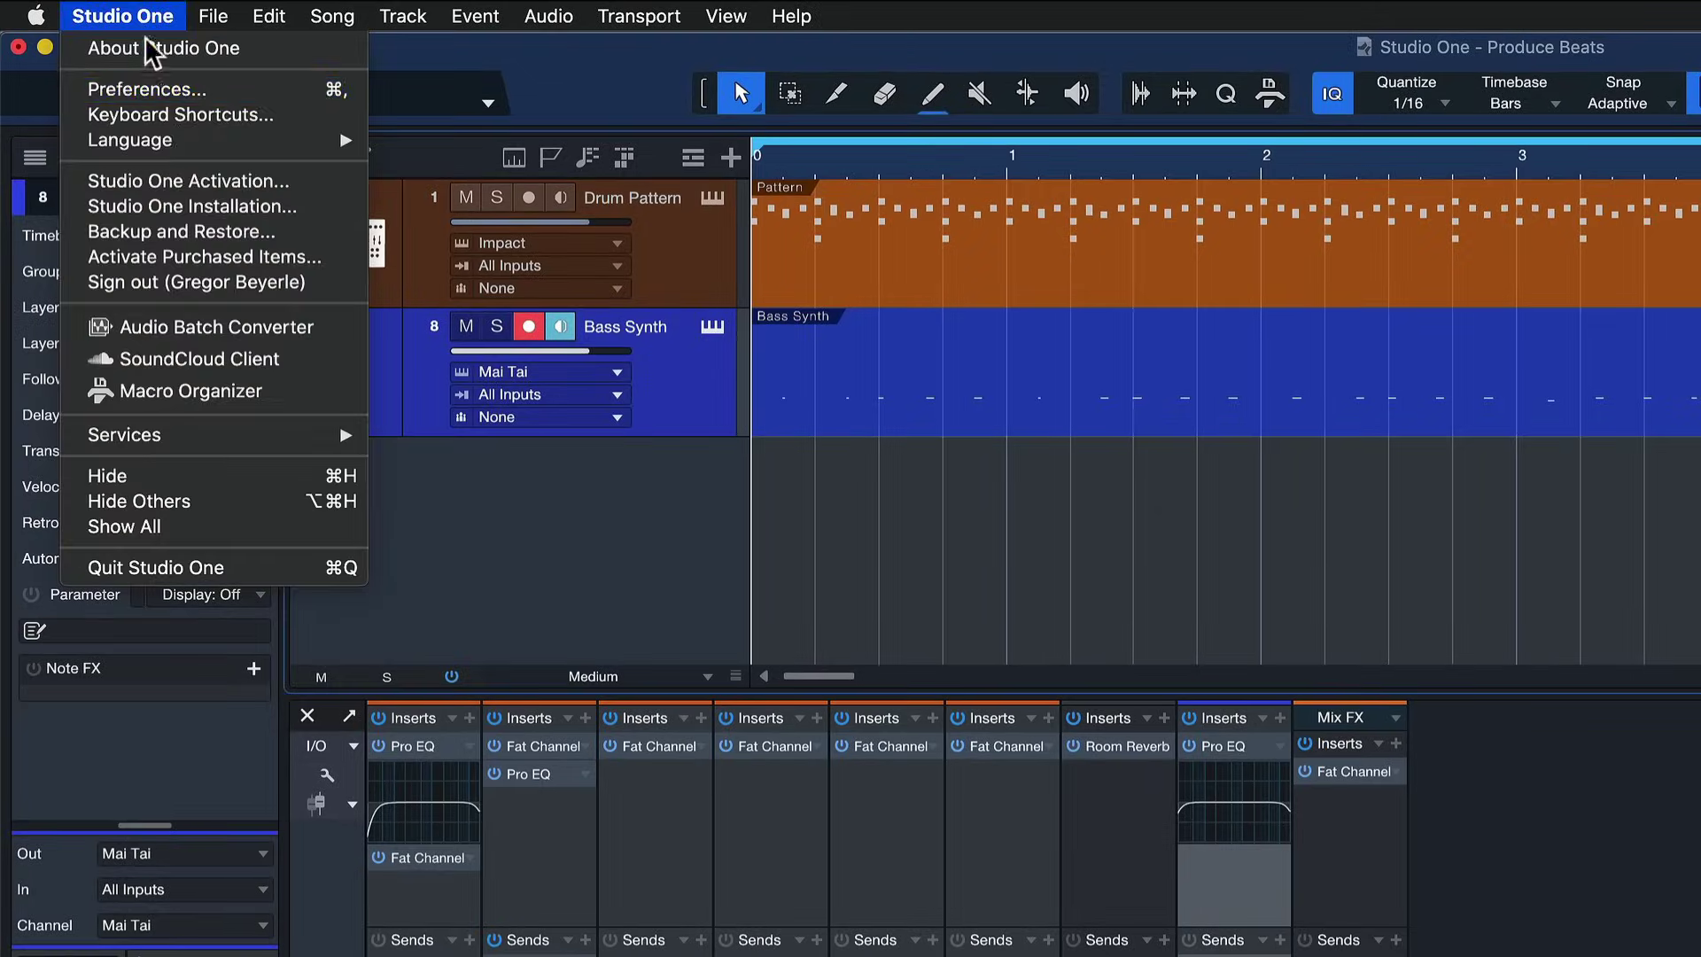
{"action": "left_click", "coordinate": [238, 396]}
{"action": "type", "text": "ma"}
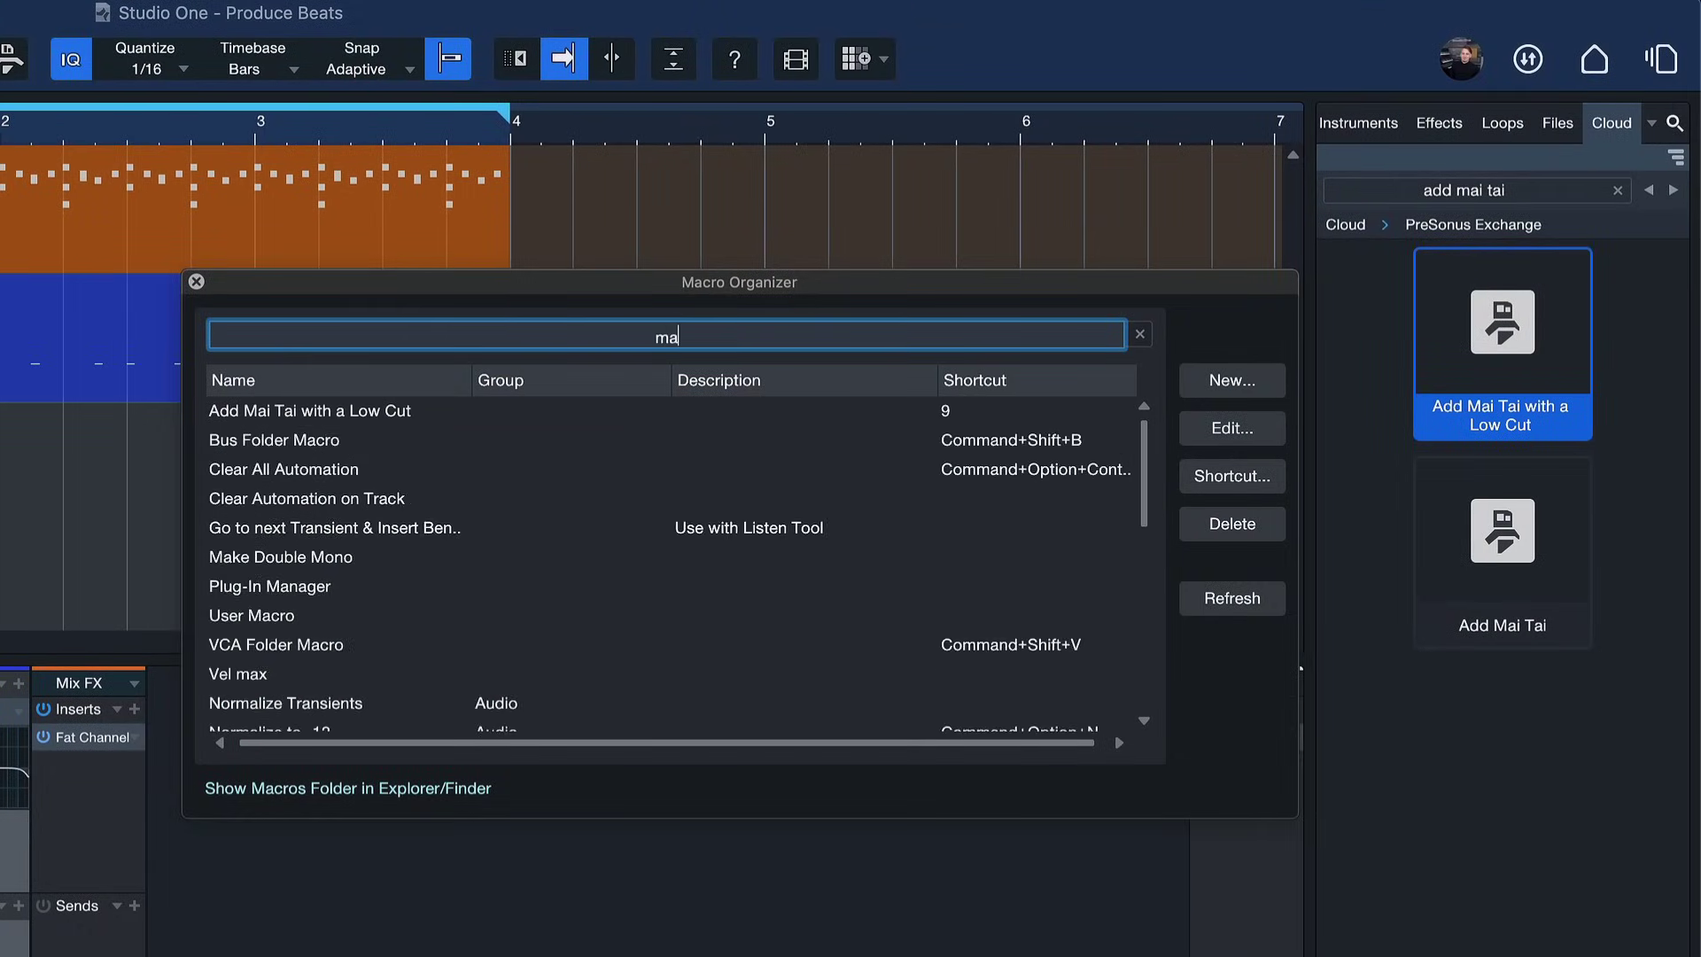
{"action": "type", "text": "i tai"}
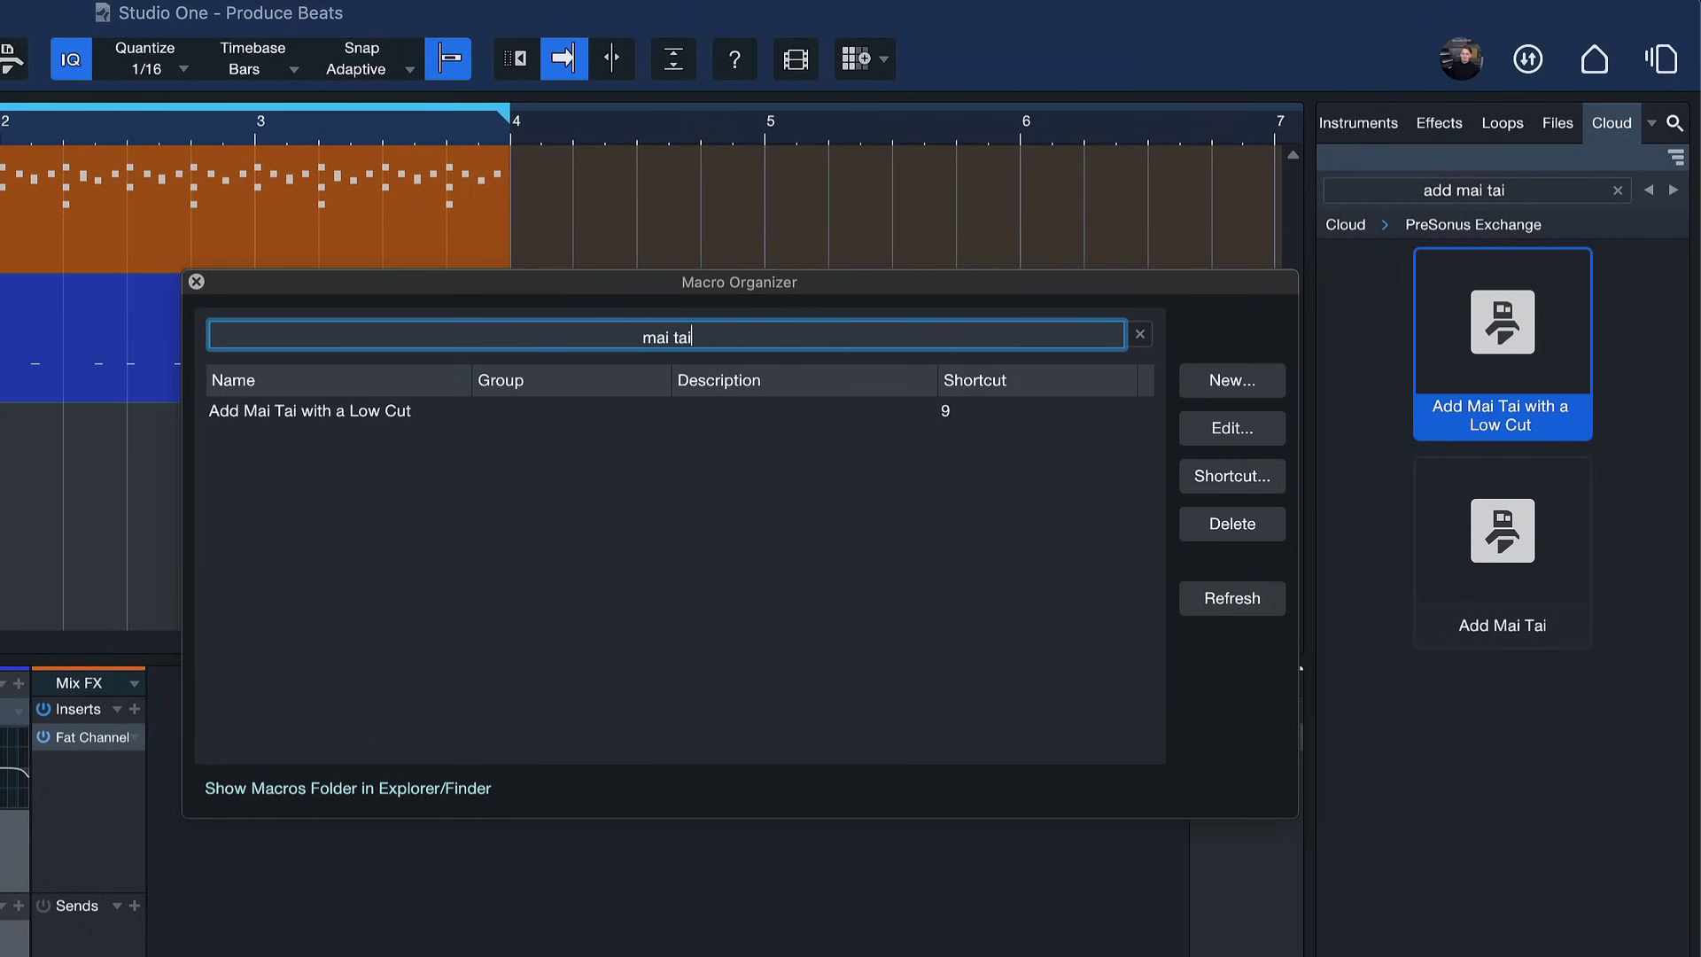
{"action": "double_click", "coordinate": [280, 403]}
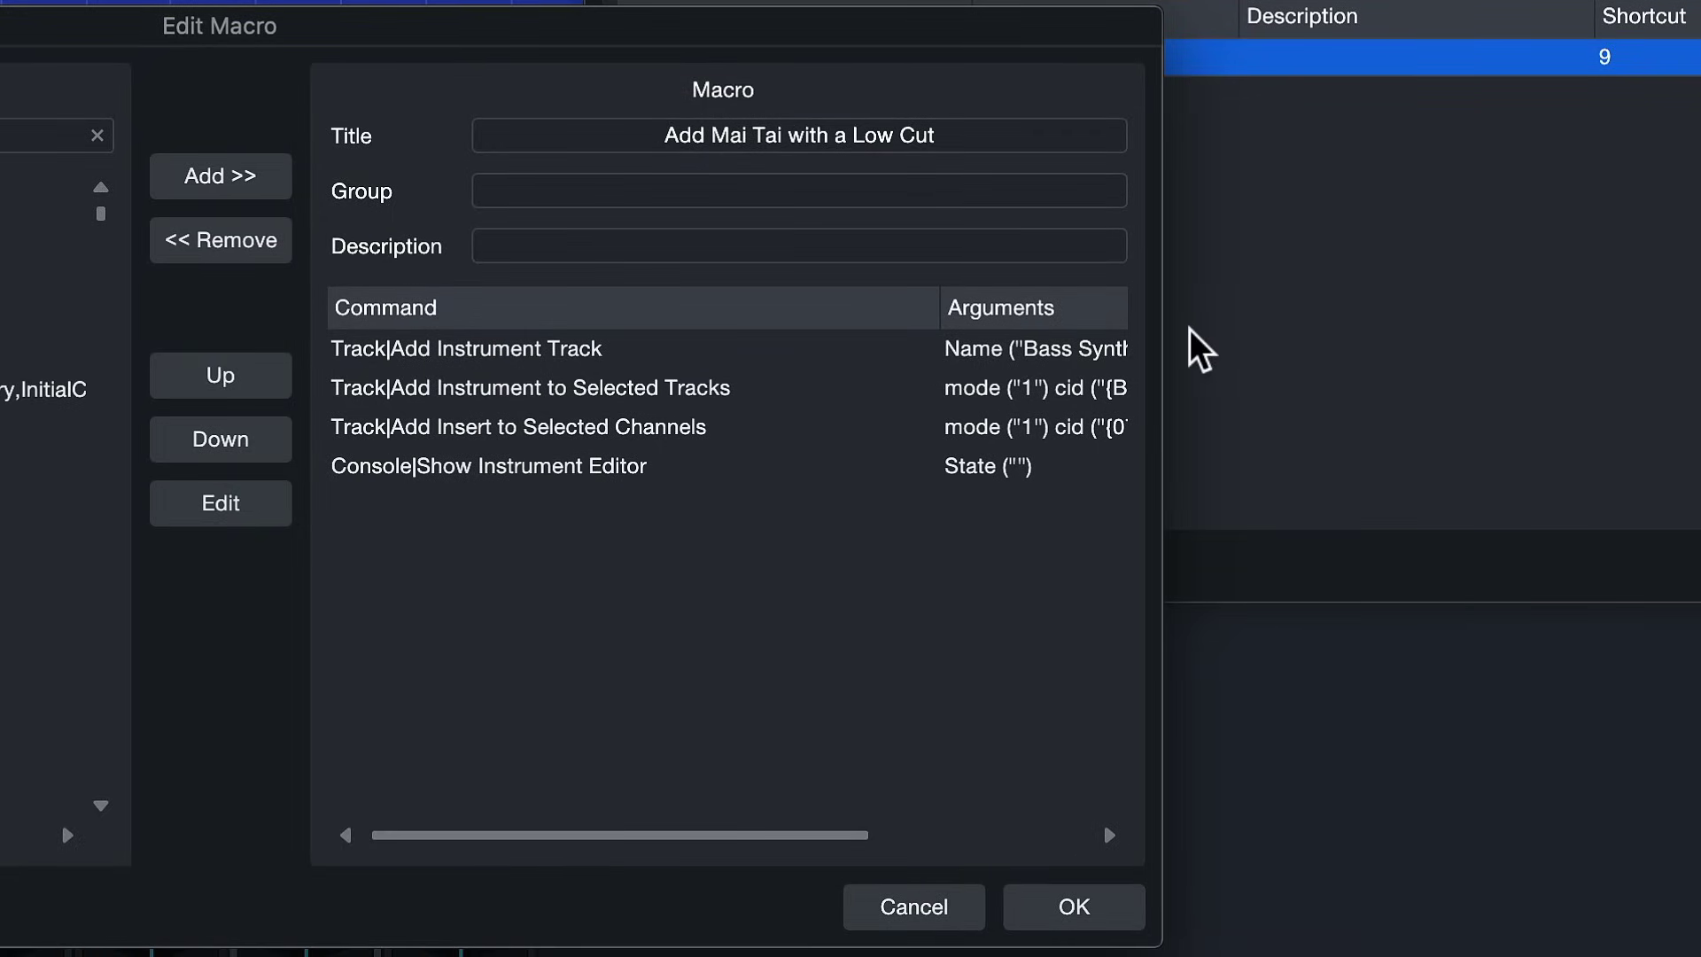
{"action": "left_click_drag", "start_coordinate": [1161, 340], "coordinate": [1454, 347]}
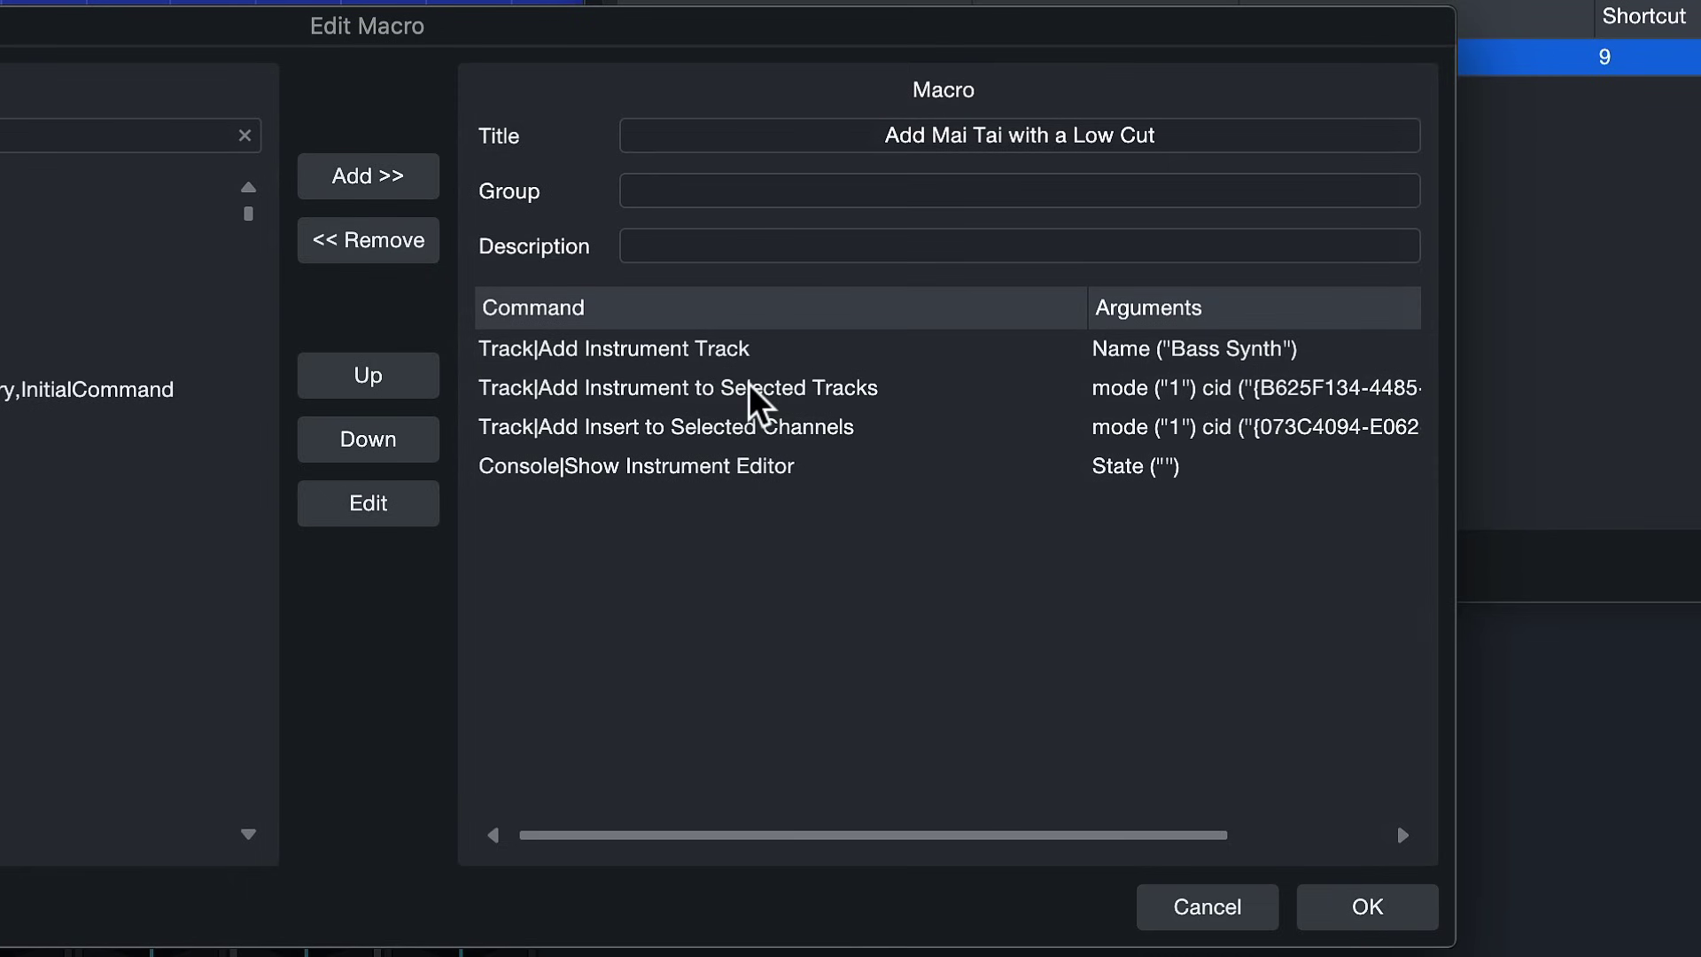
{"action": "double_click", "coordinate": [709, 390]}
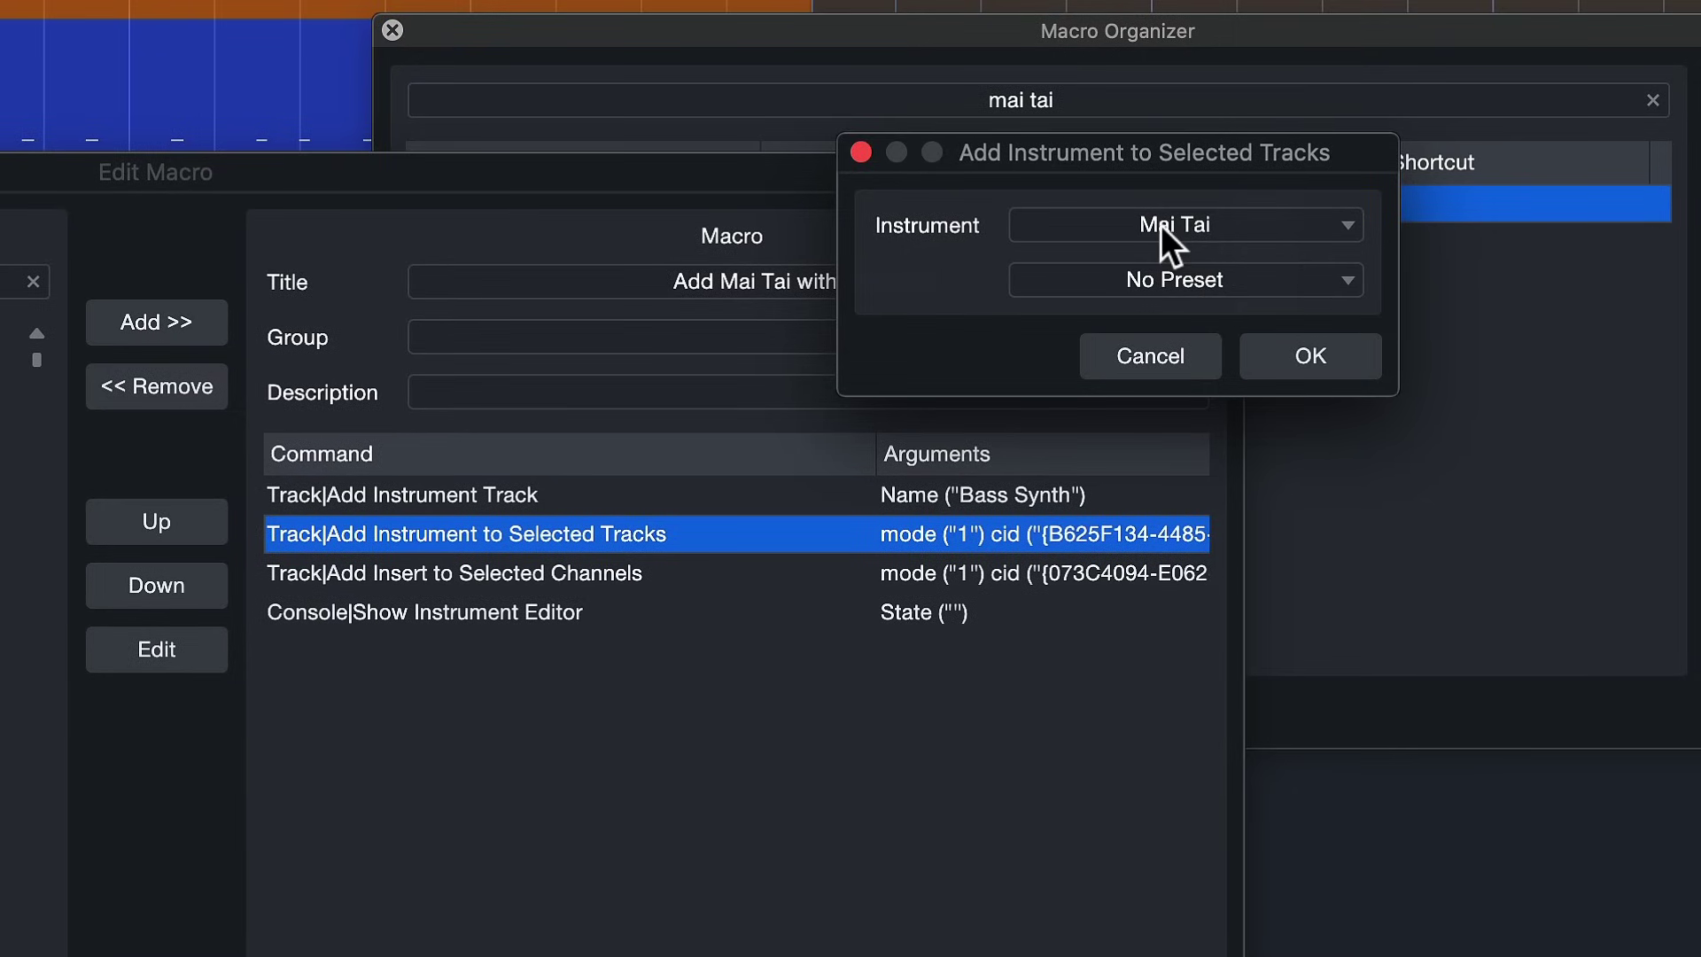
{"action": "left_click", "coordinate": [1160, 225]}
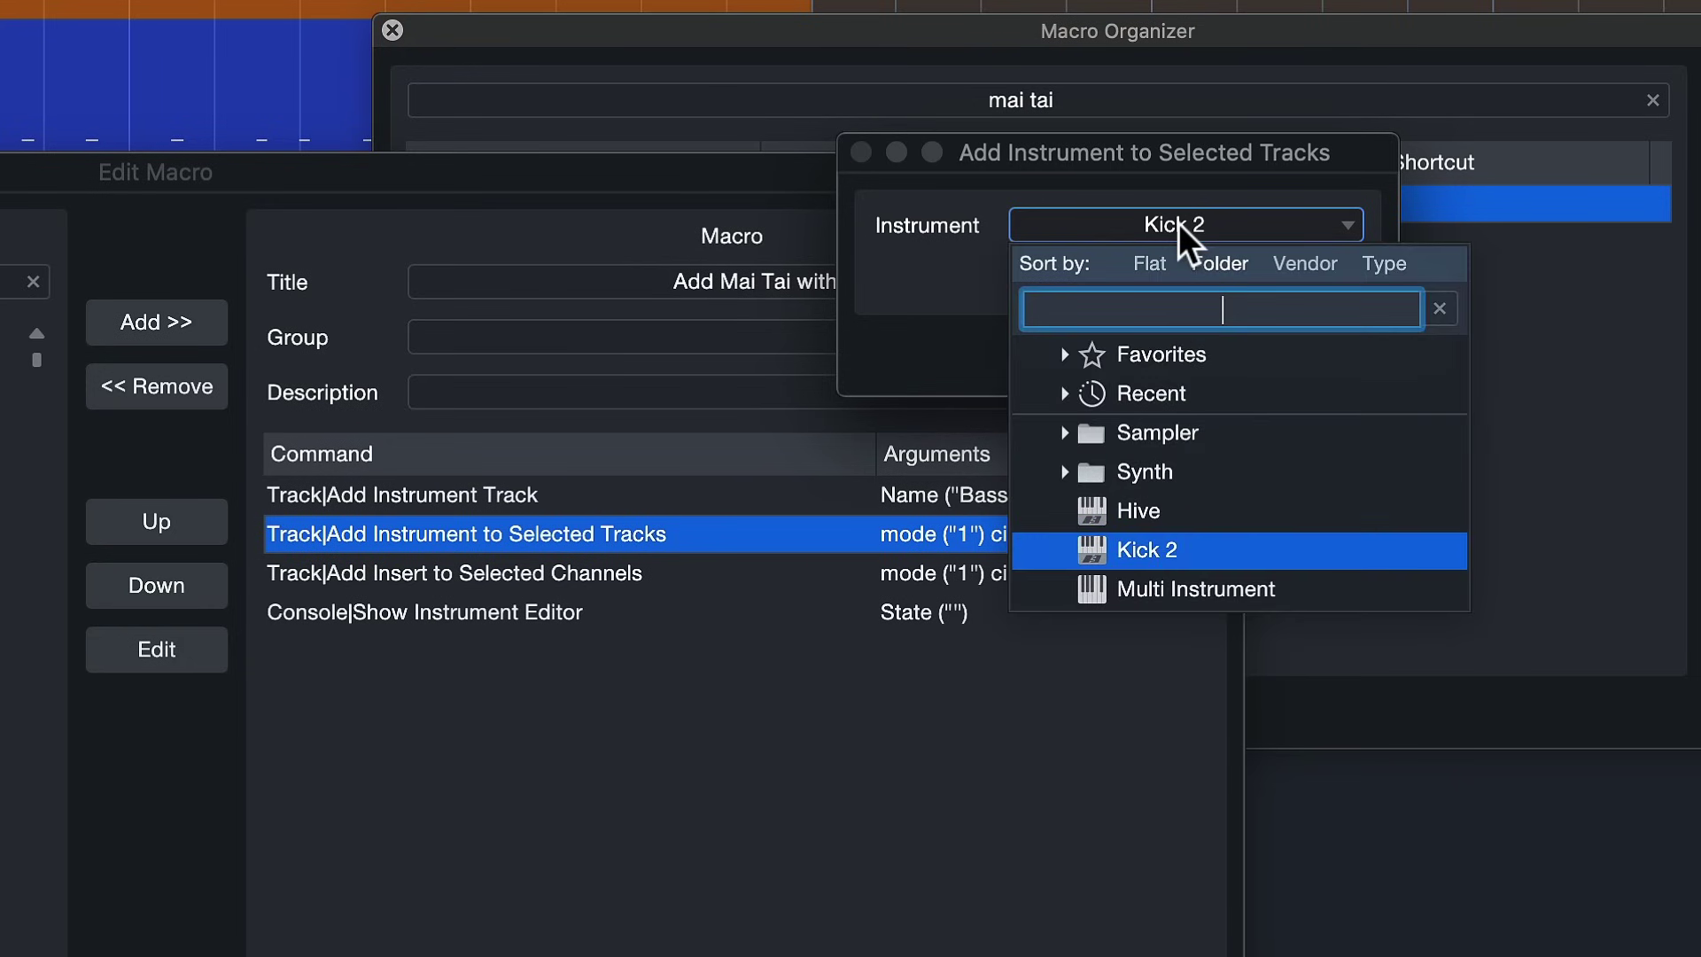
{"action": "left_click", "coordinate": [1148, 499]}
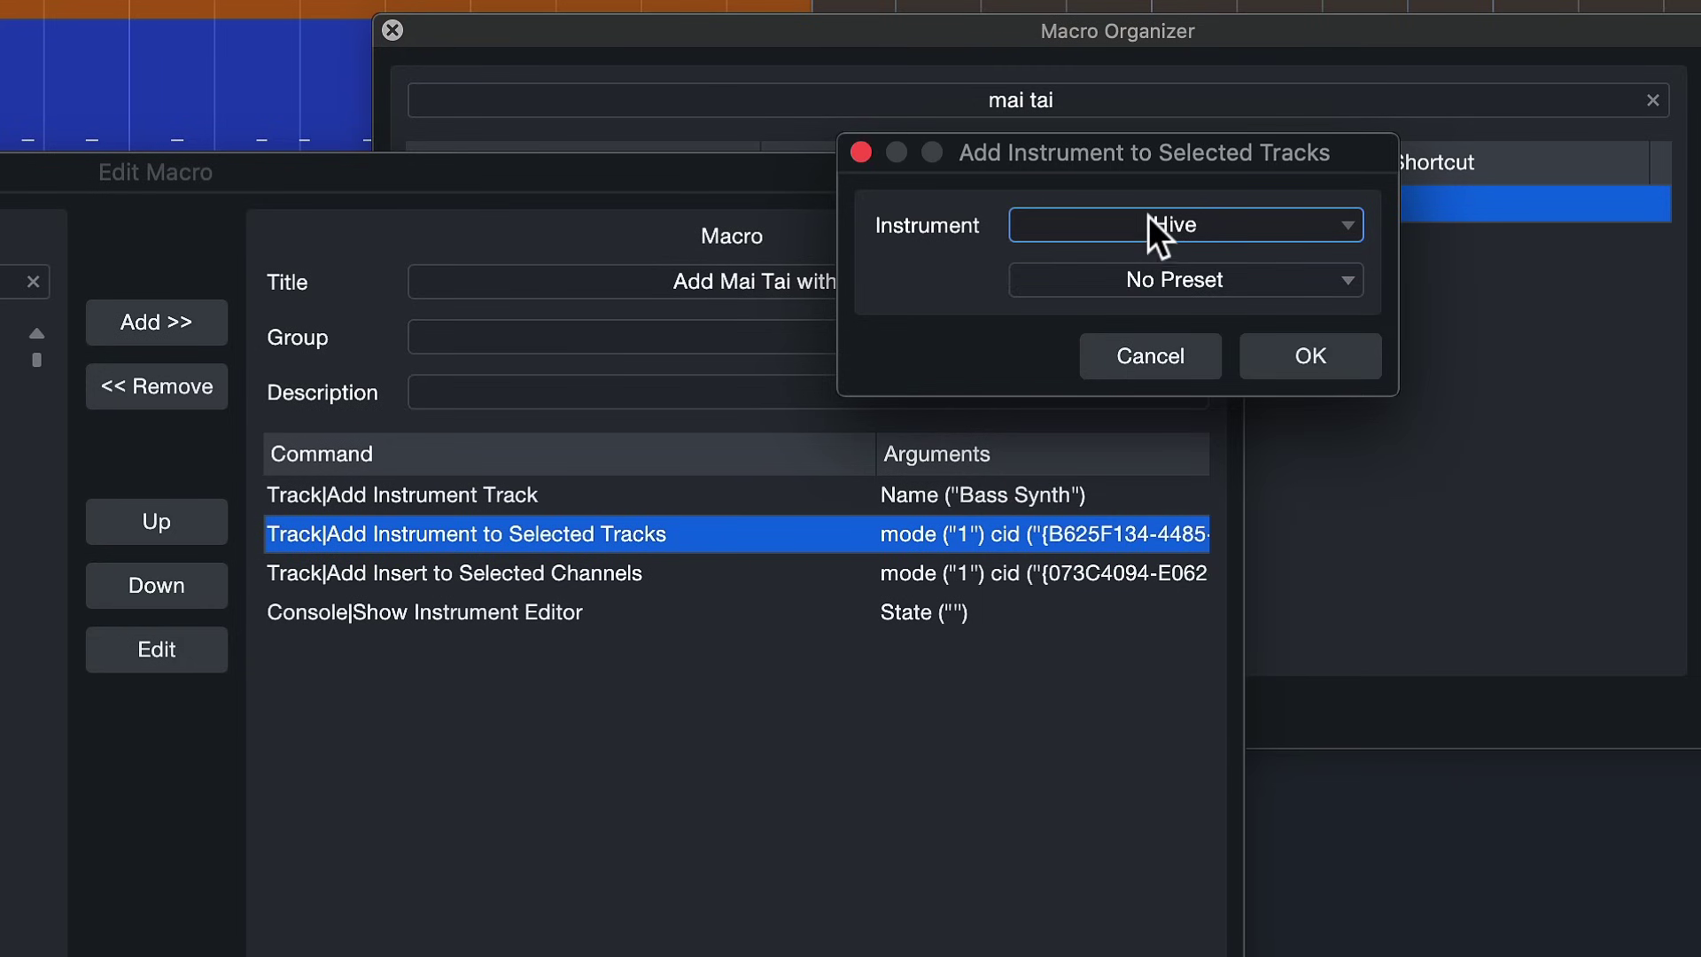
{"action": "left_click", "coordinate": [1148, 218]}
{"action": "left_click", "coordinate": [1179, 473]}
{"action": "left_click", "coordinate": [1185, 533]}
{"action": "left_click", "coordinate": [1184, 282]}
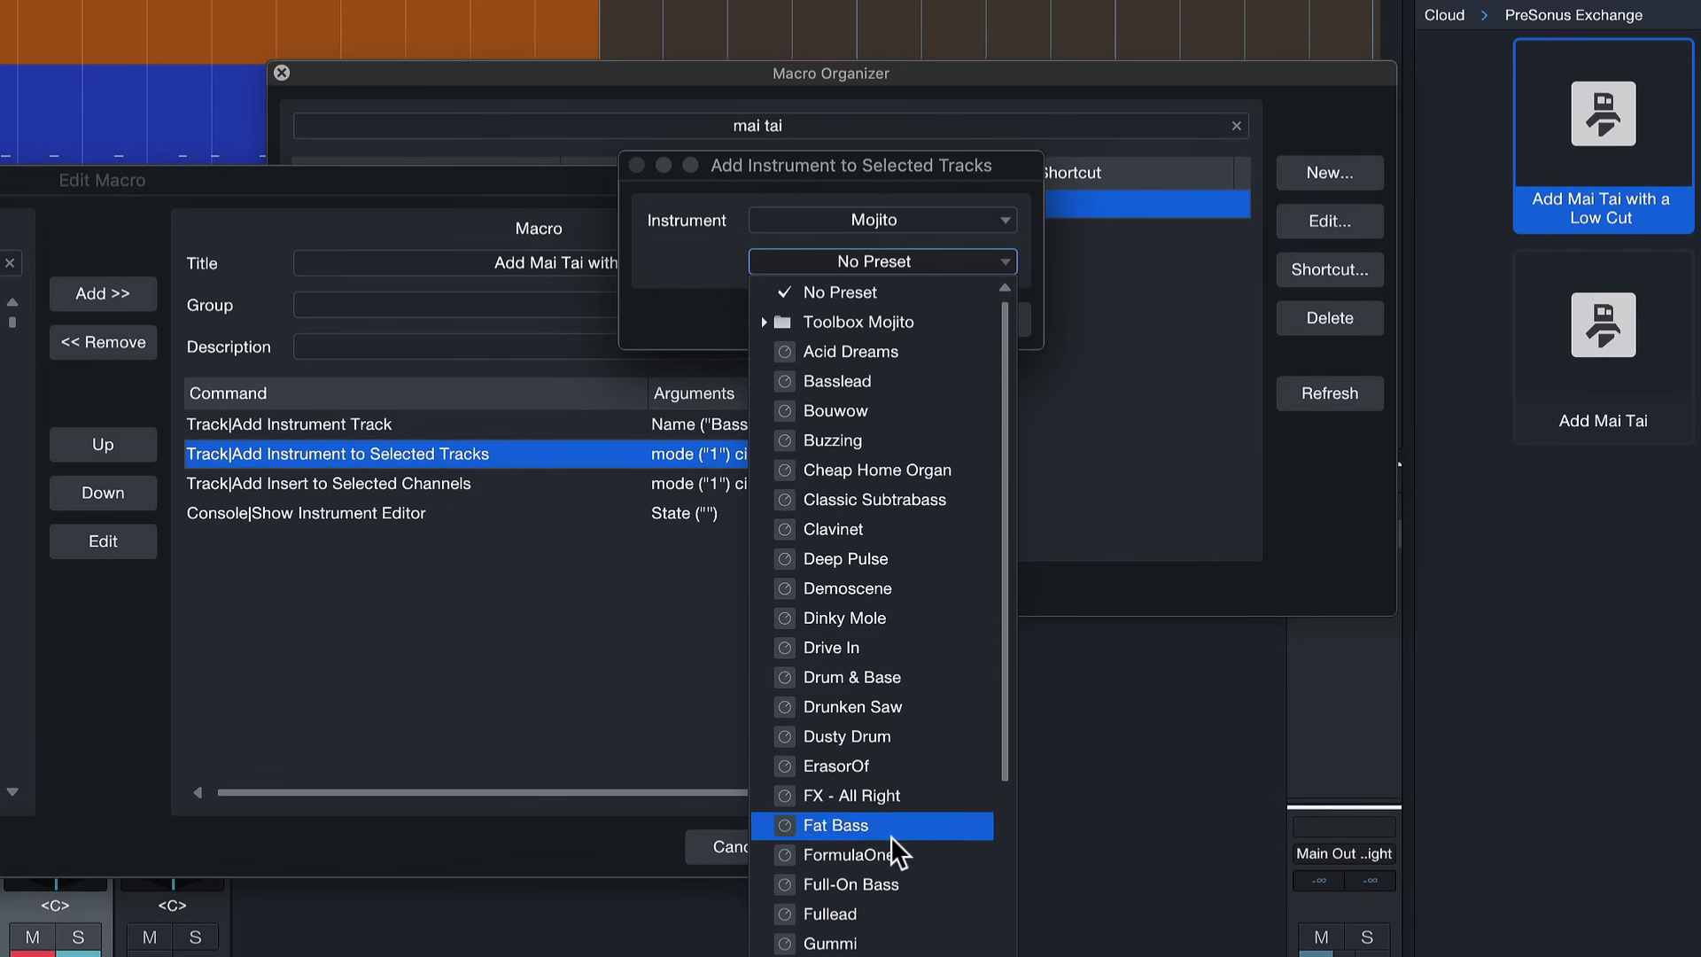
{"action": "key", "text": "Escape"}
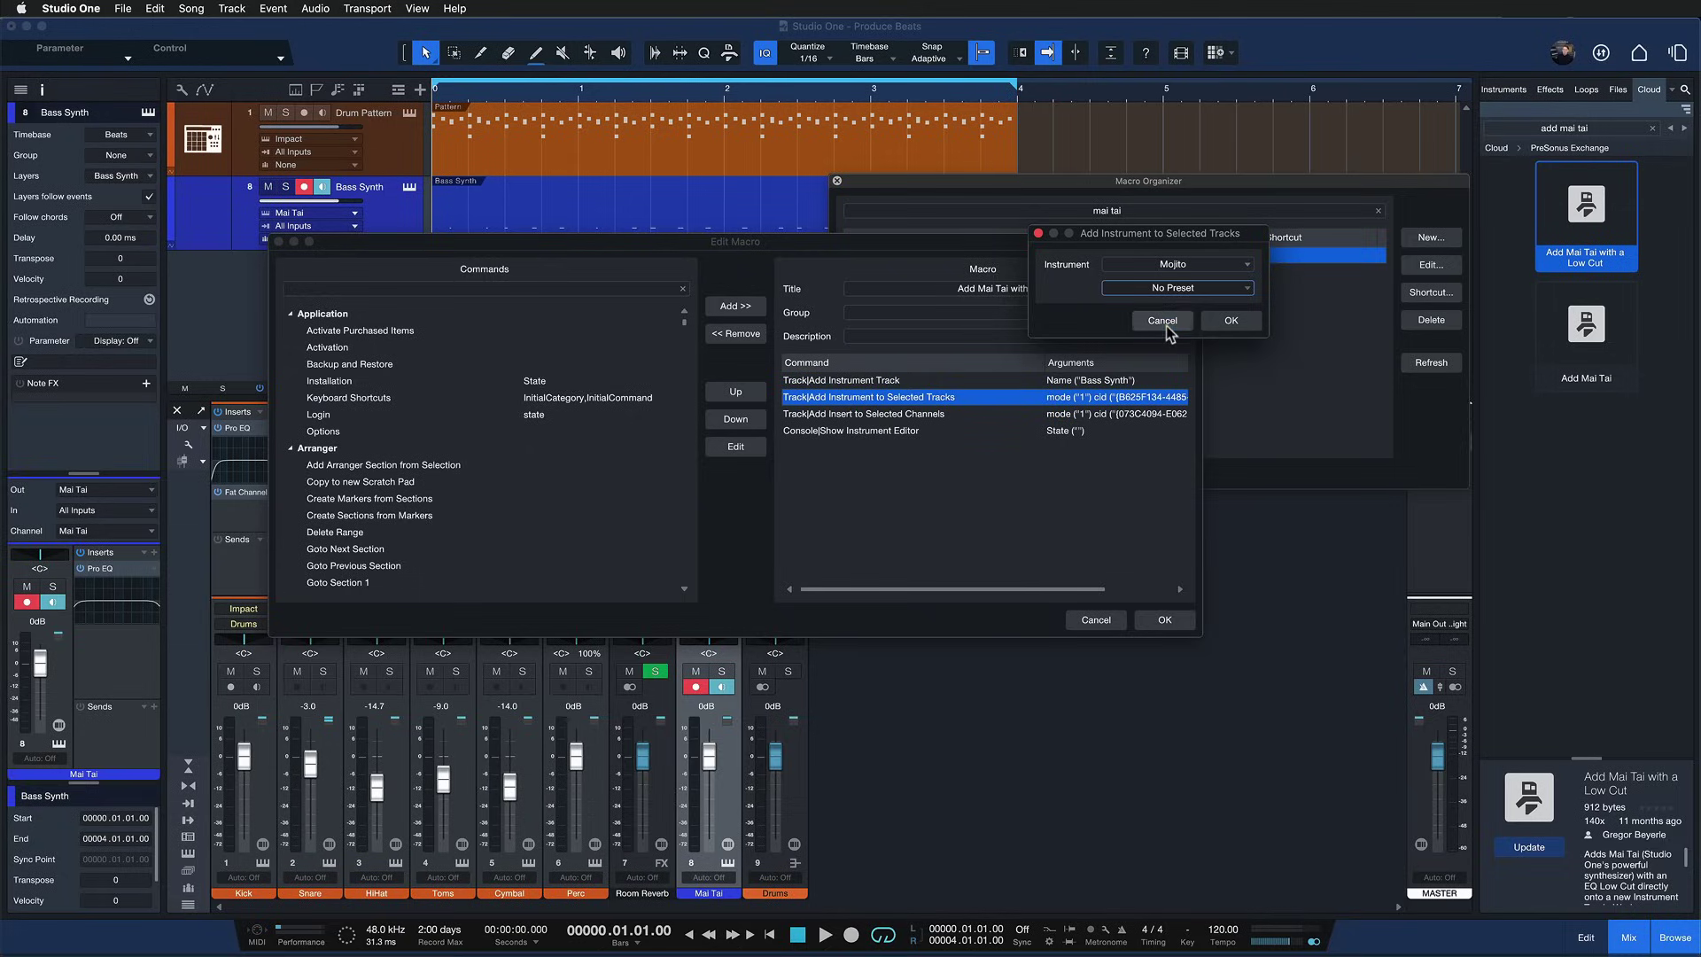
{"action": "left_click", "coordinate": [1162, 321]}
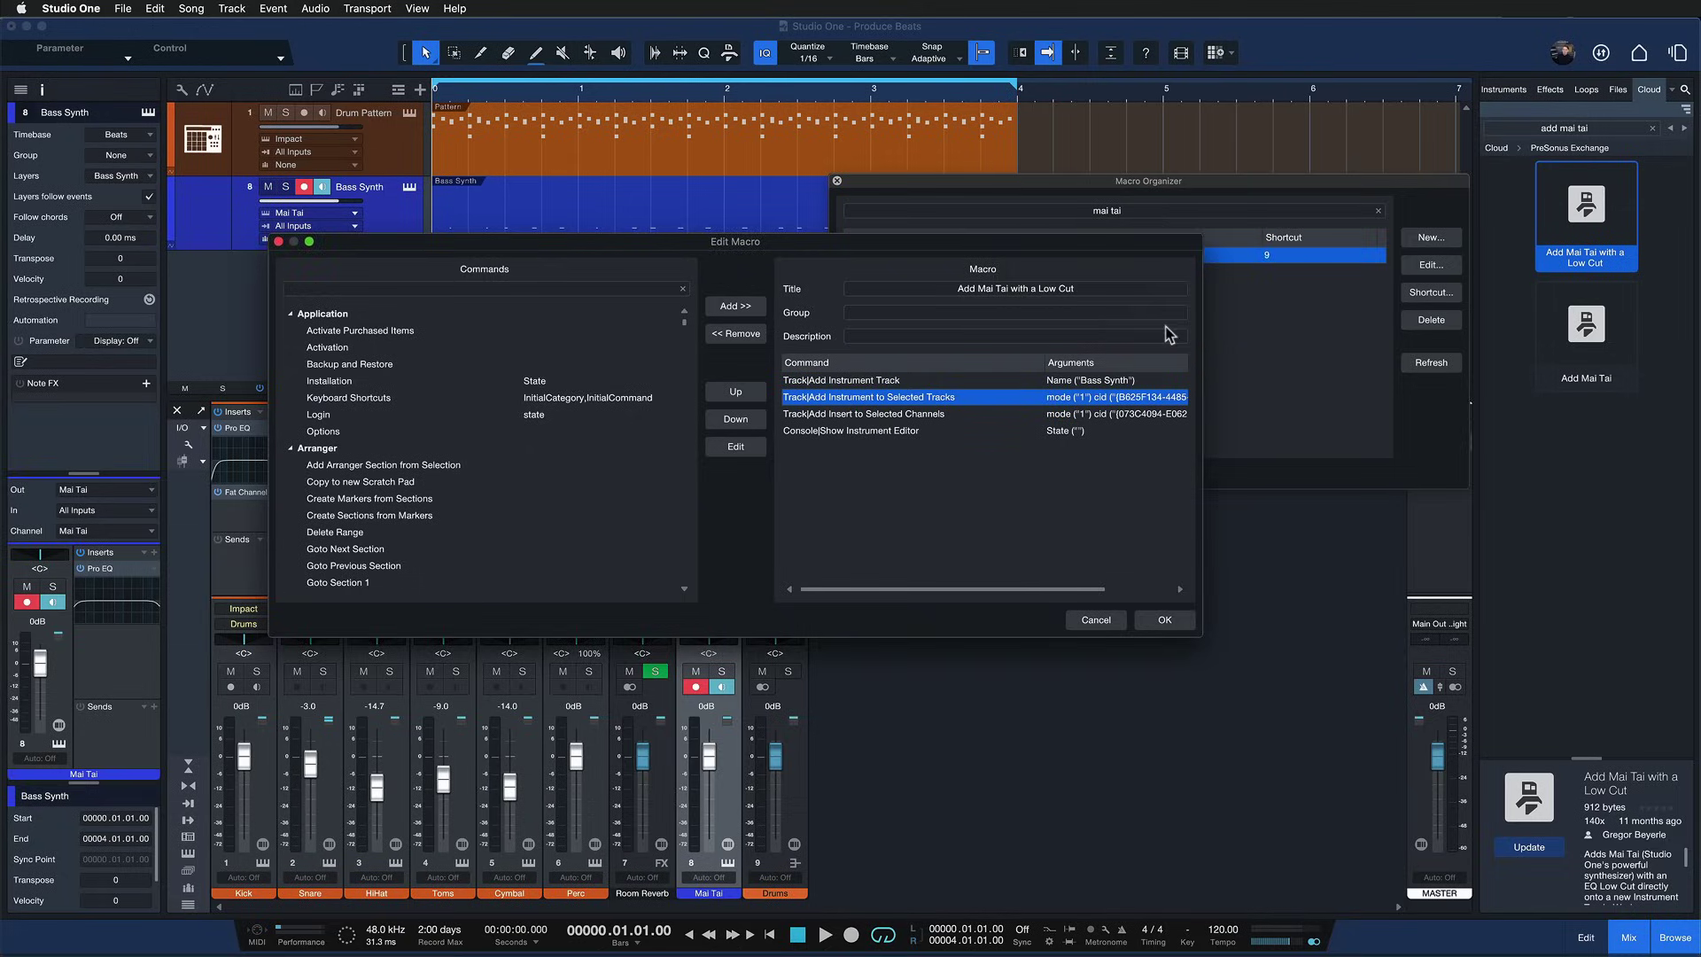
Step: Cancel the Edit Macro dialog without saving changes
{"action": "left_click", "coordinate": [1095, 620]}
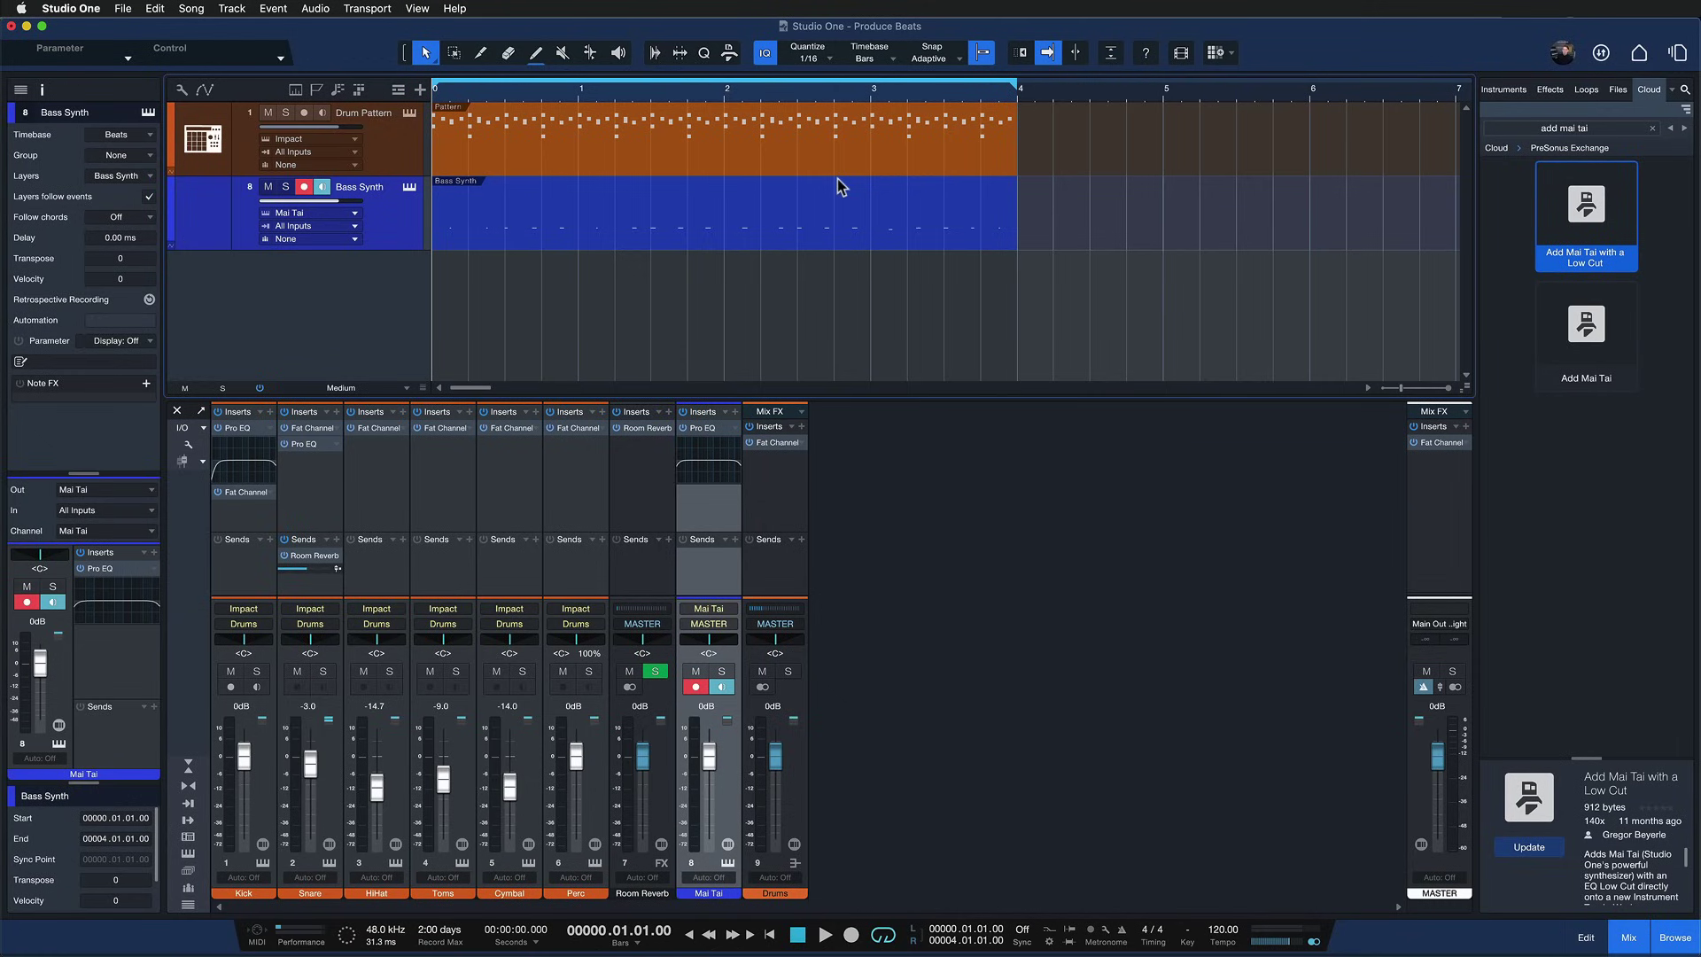
Step: Switch to the Synth Chords Demo song and toggle the VOCALS take layers open and closed
{"action": "left_click", "coordinate": [1672, 89]}
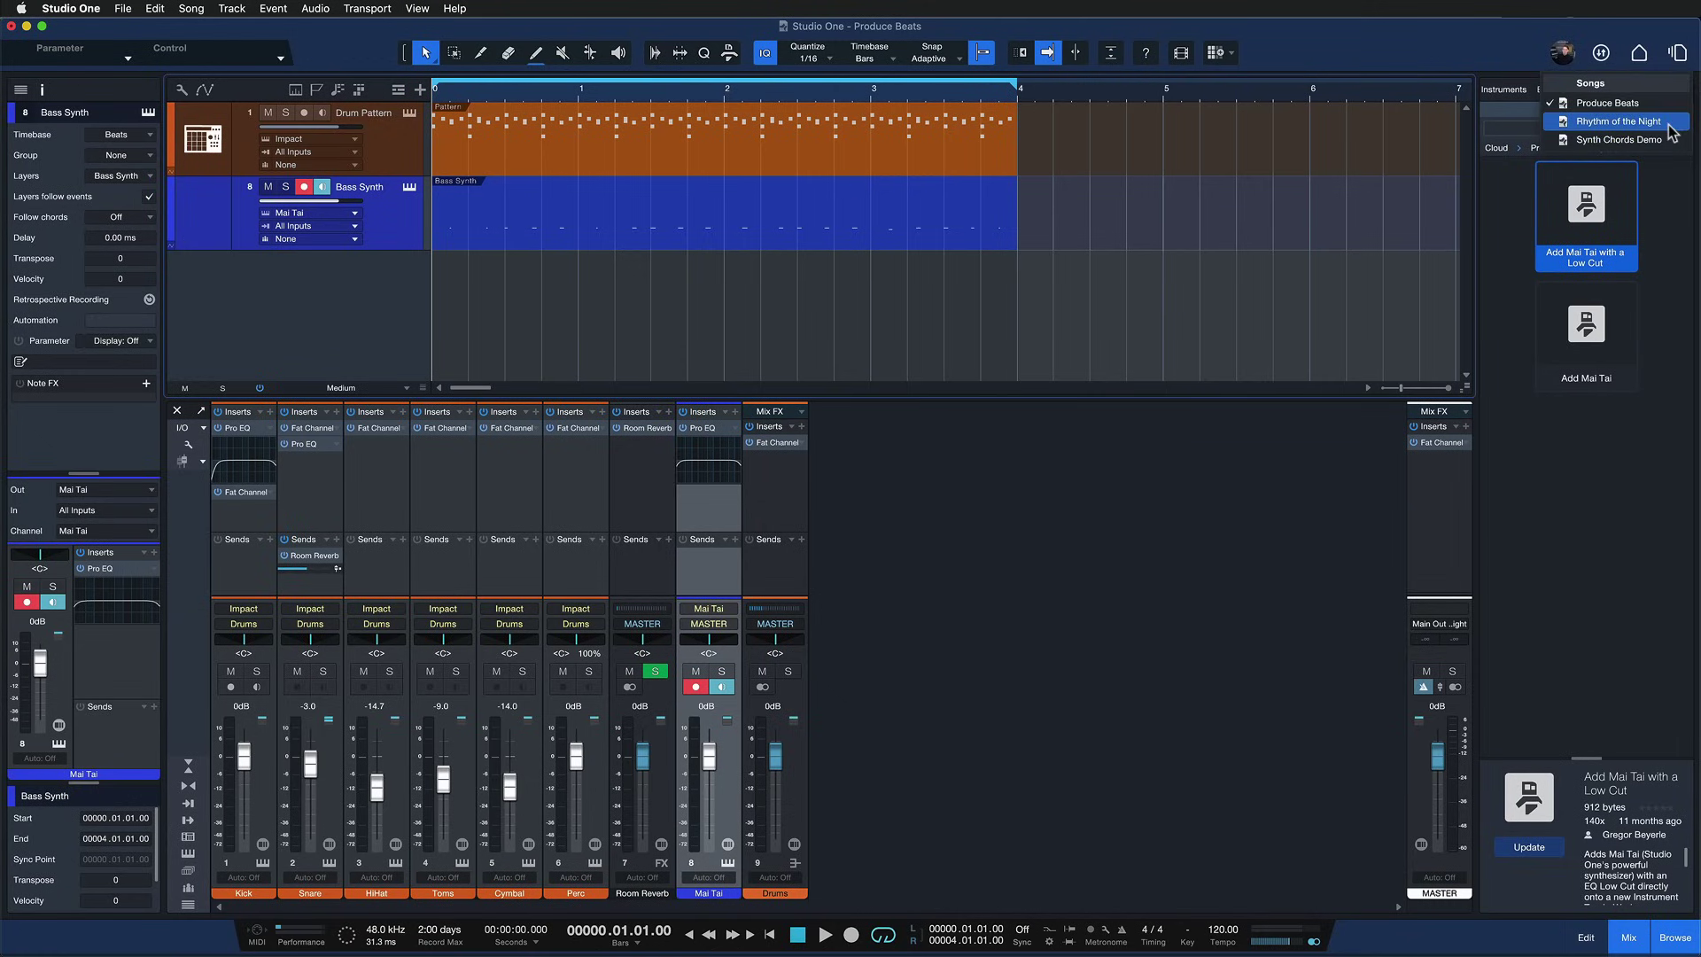
{"action": "left_click", "coordinate": [1662, 154]}
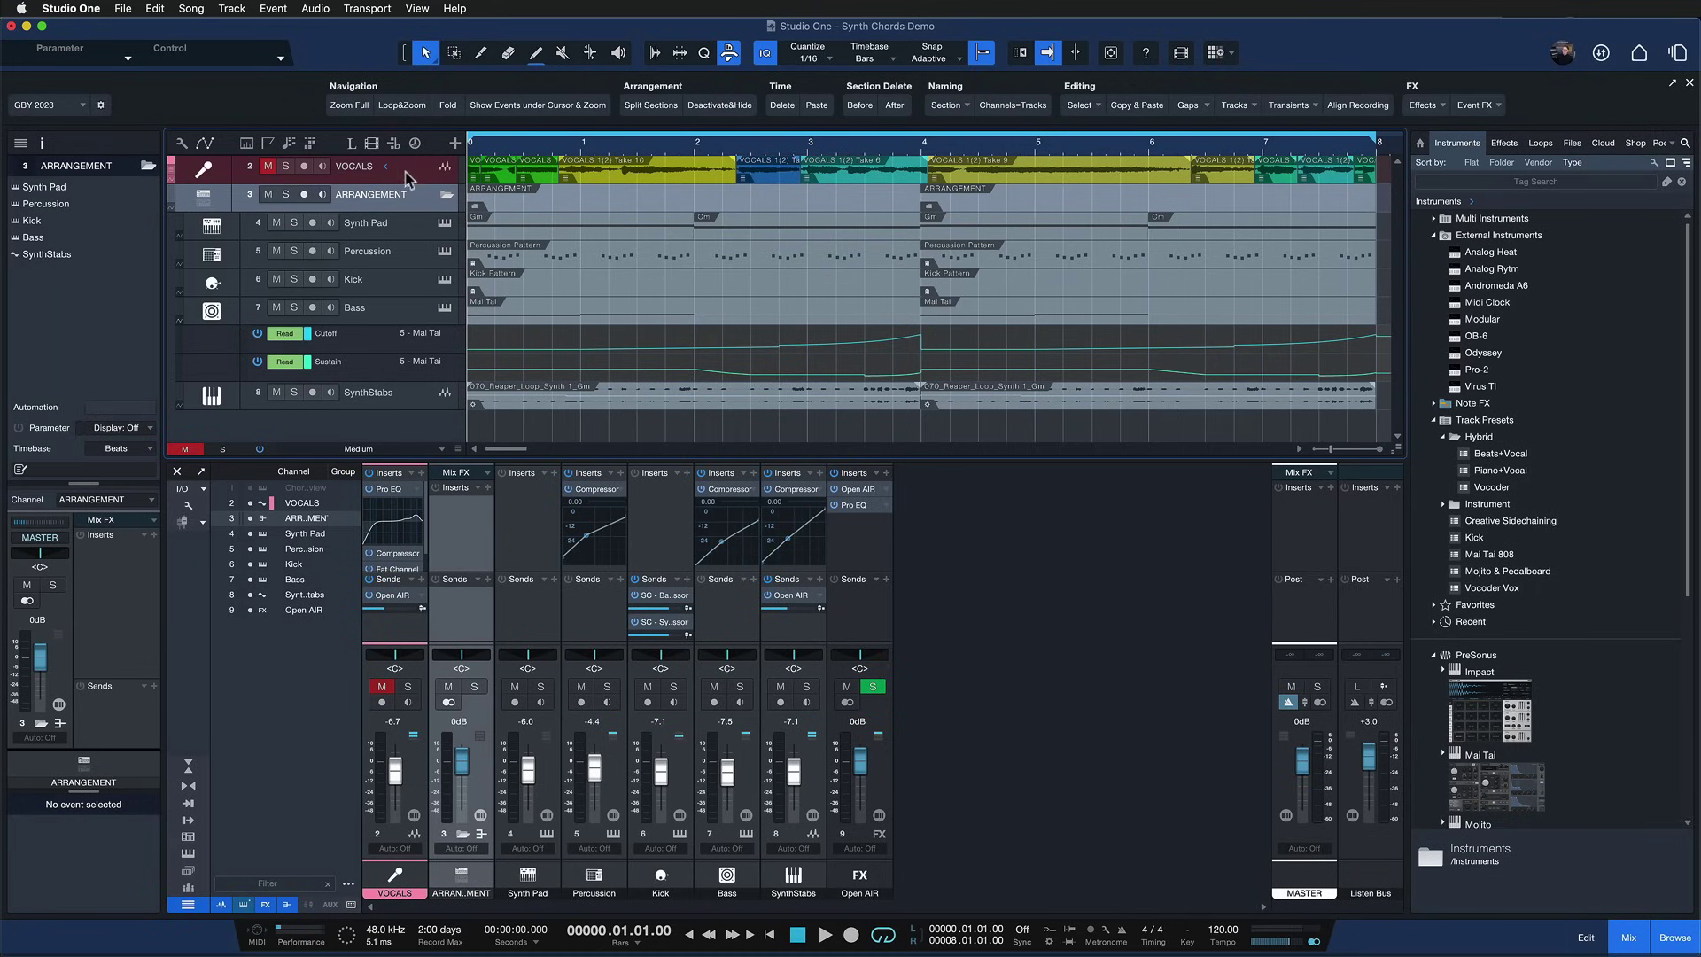
{"action": "left_click", "coordinate": [173, 175]}
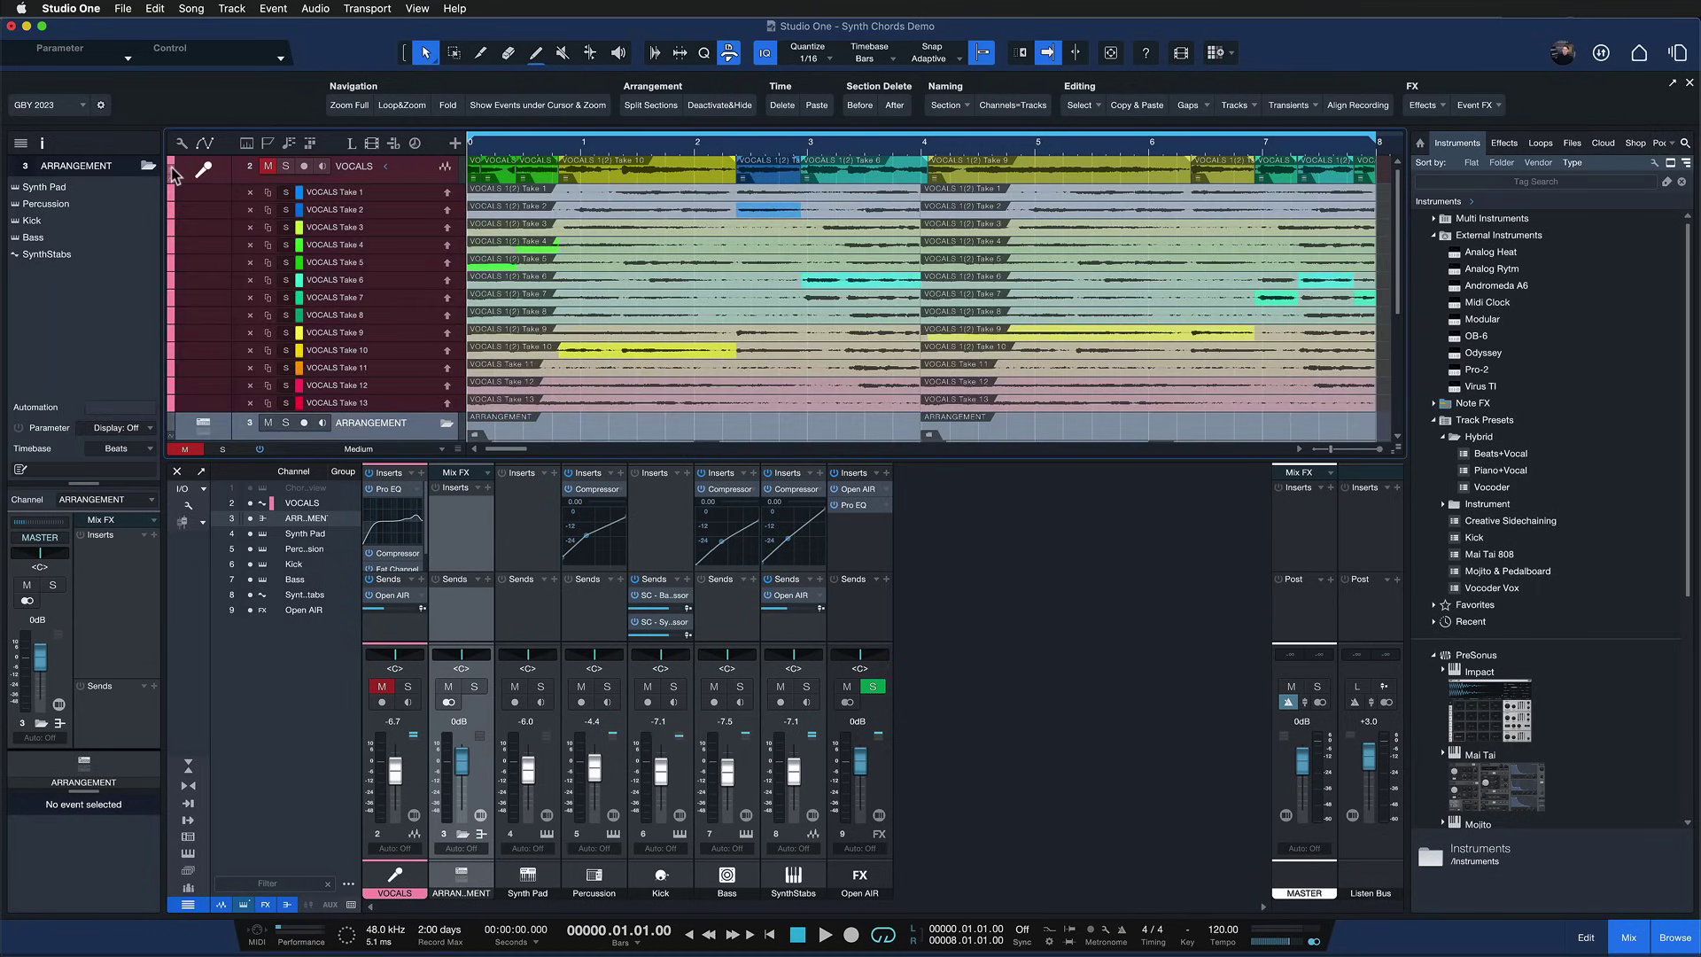
{"action": "left_click", "coordinate": [174, 174]}
Step: Select the Bass track, toggle the ARRANGEMENT folder, then select the ARRANGEMENT folder track
{"action": "left_click", "coordinate": [408, 322]}
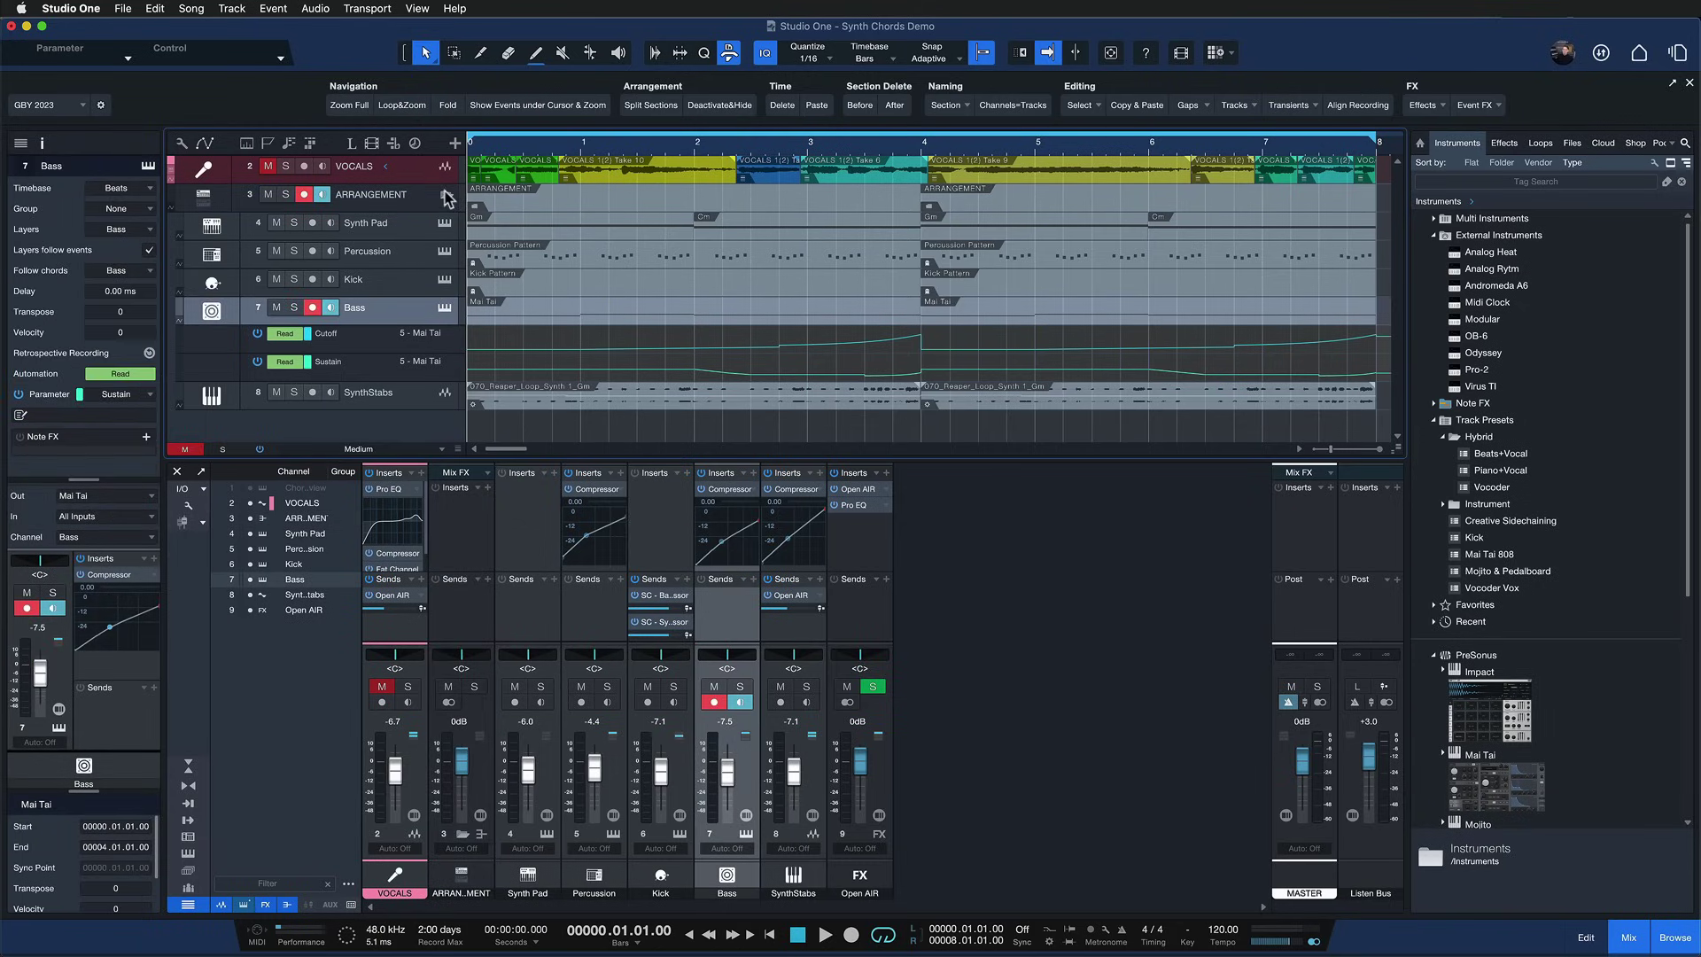
{"action": "left_click", "coordinate": [447, 195]}
{"action": "left_click", "coordinate": [447, 195]}
{"action": "left_click", "coordinate": [365, 205]}
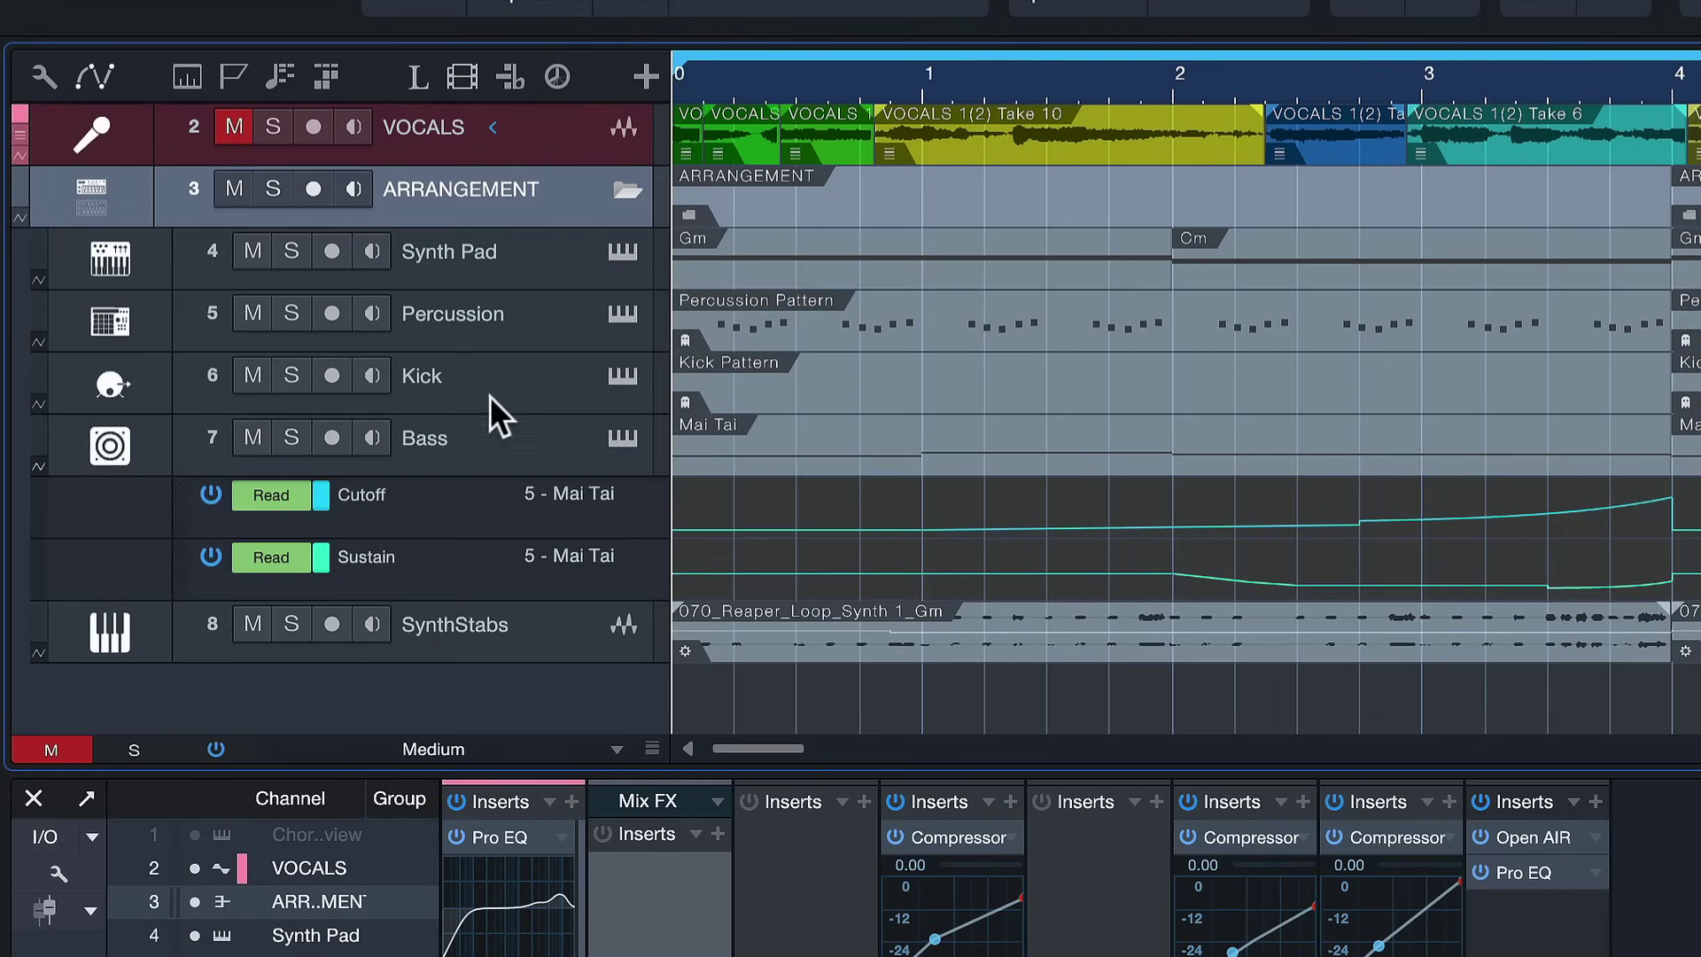
Step: Expand the ARRANGEMENT folder, then select the Bass and VOCALS tracks
{"action": "left_click", "coordinate": [475, 433]}
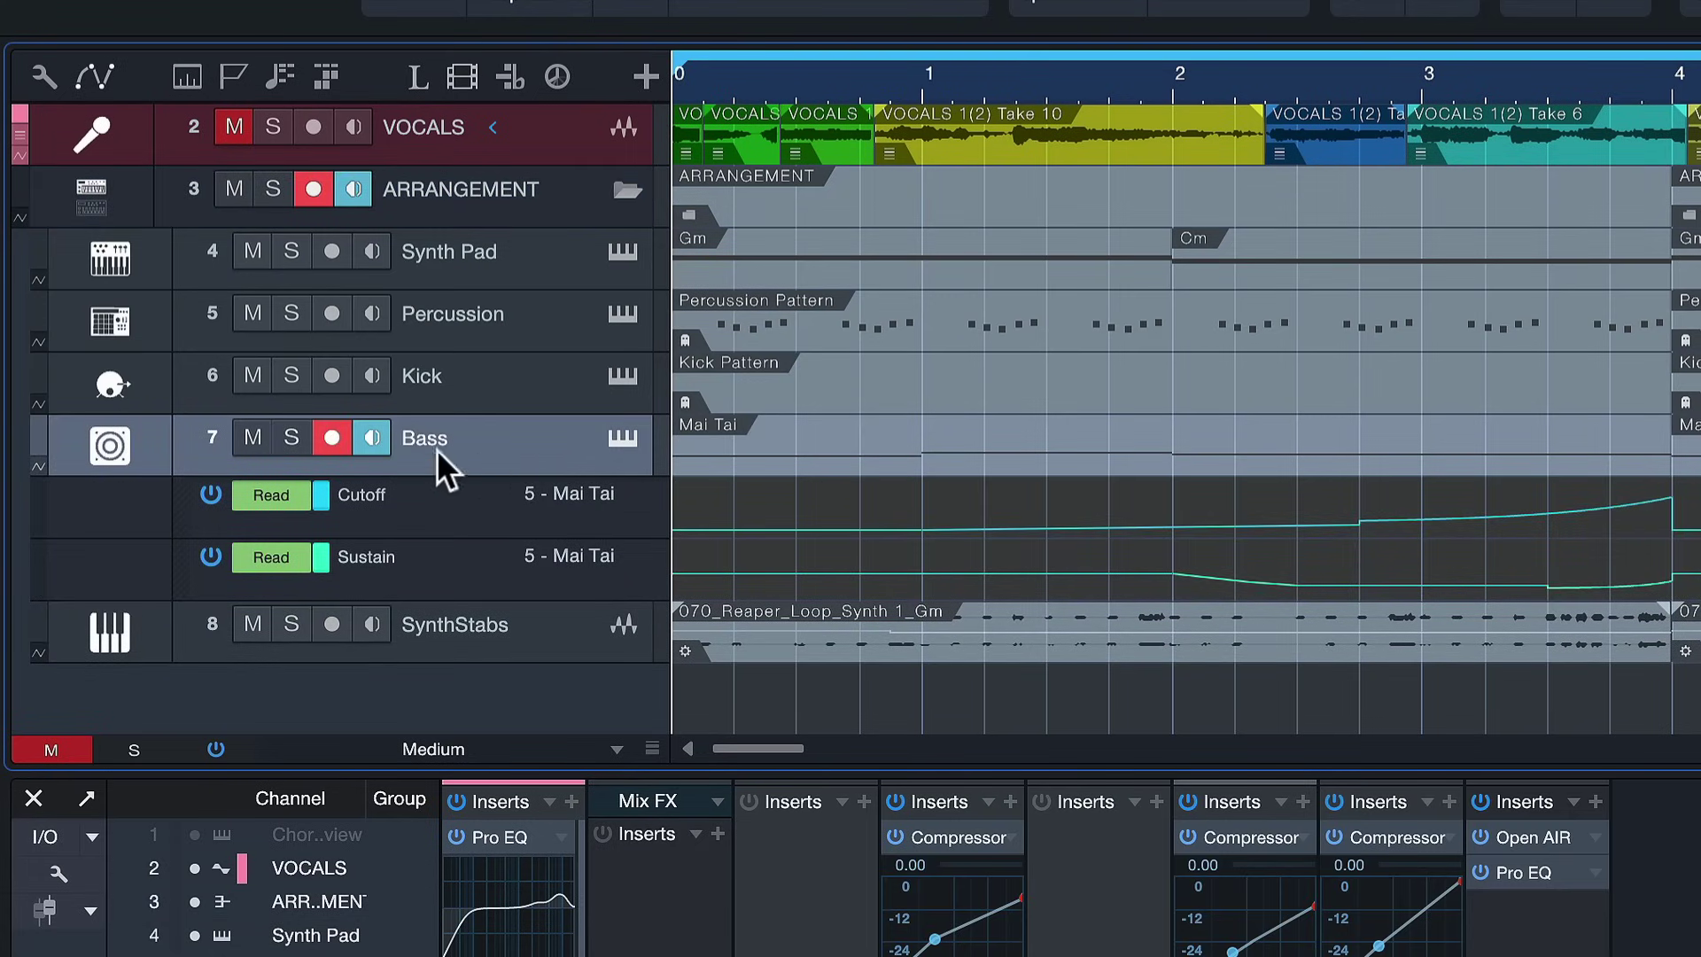
{"action": "left_click", "coordinate": [439, 152]}
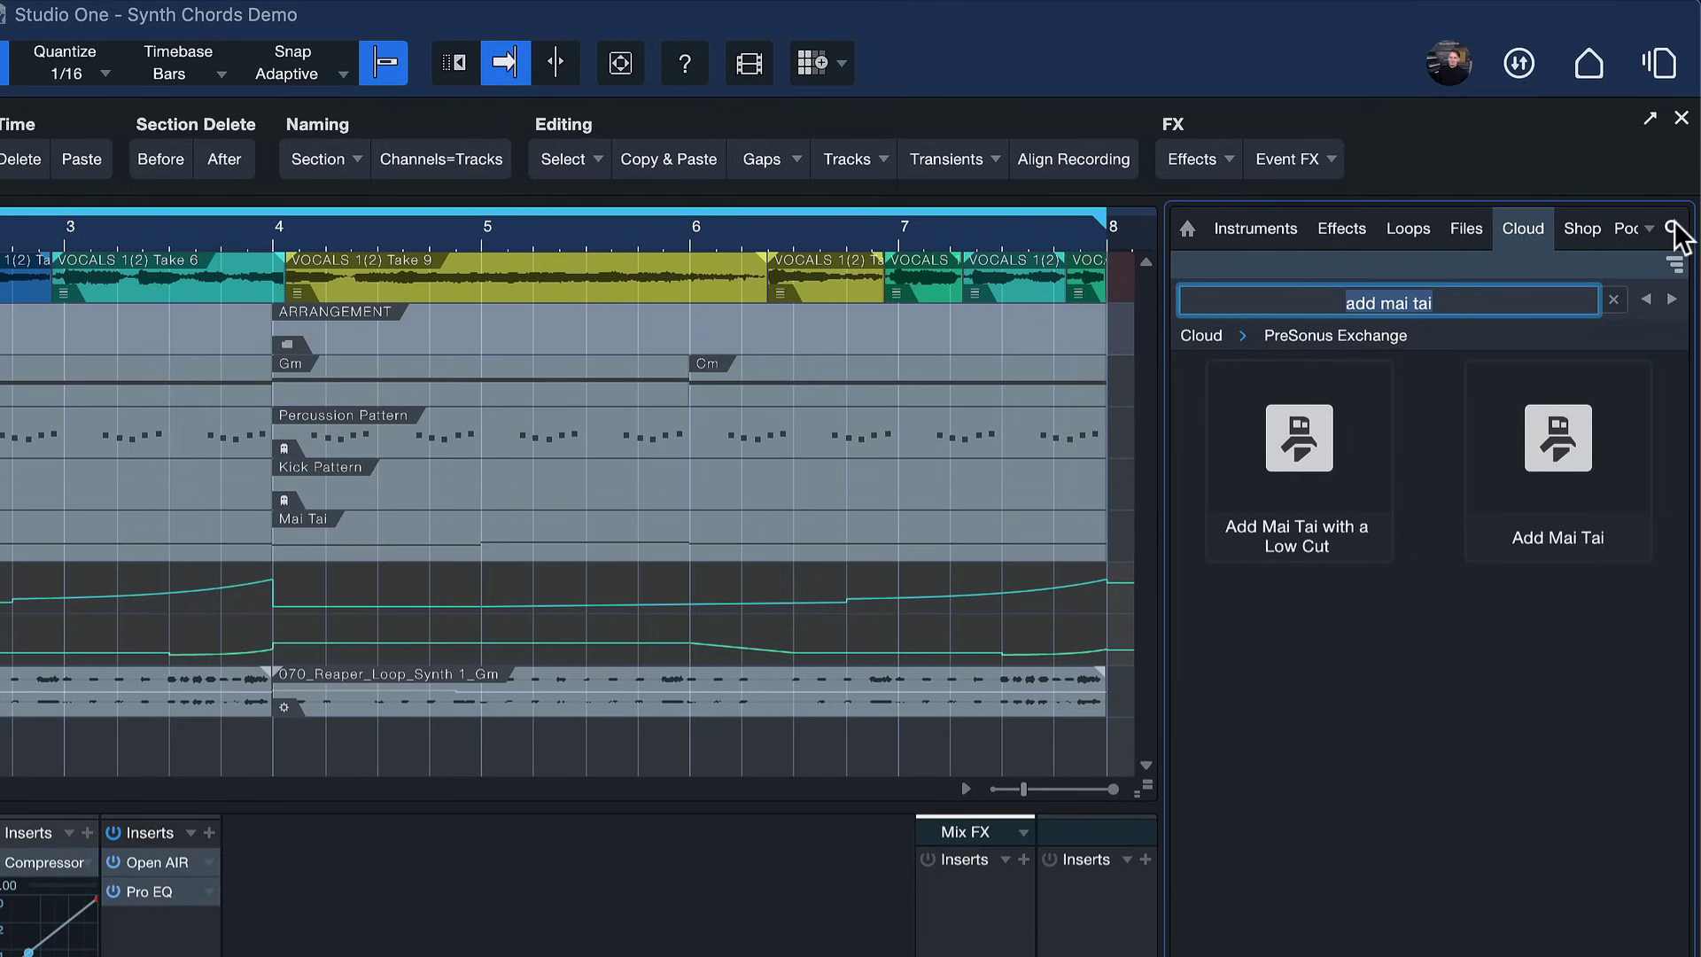
Step: Search the Cloud browser for "expand/fold"
{"action": "type", "text": "expand/"}
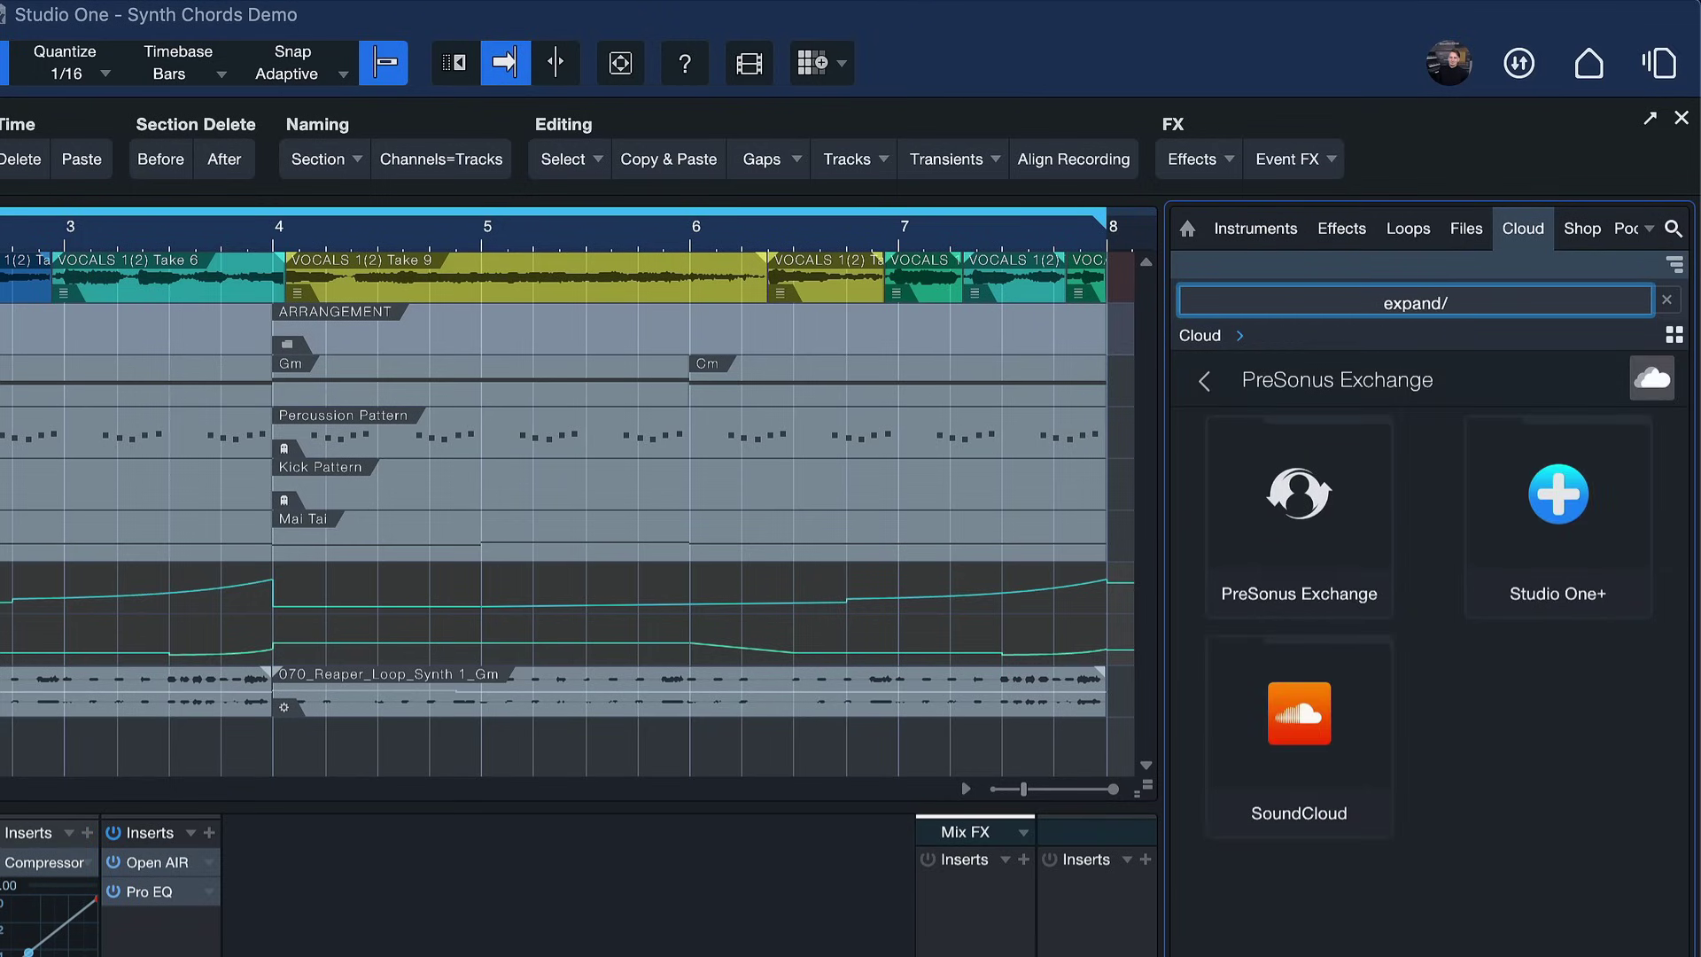
{"action": "type", "text": "fold"}
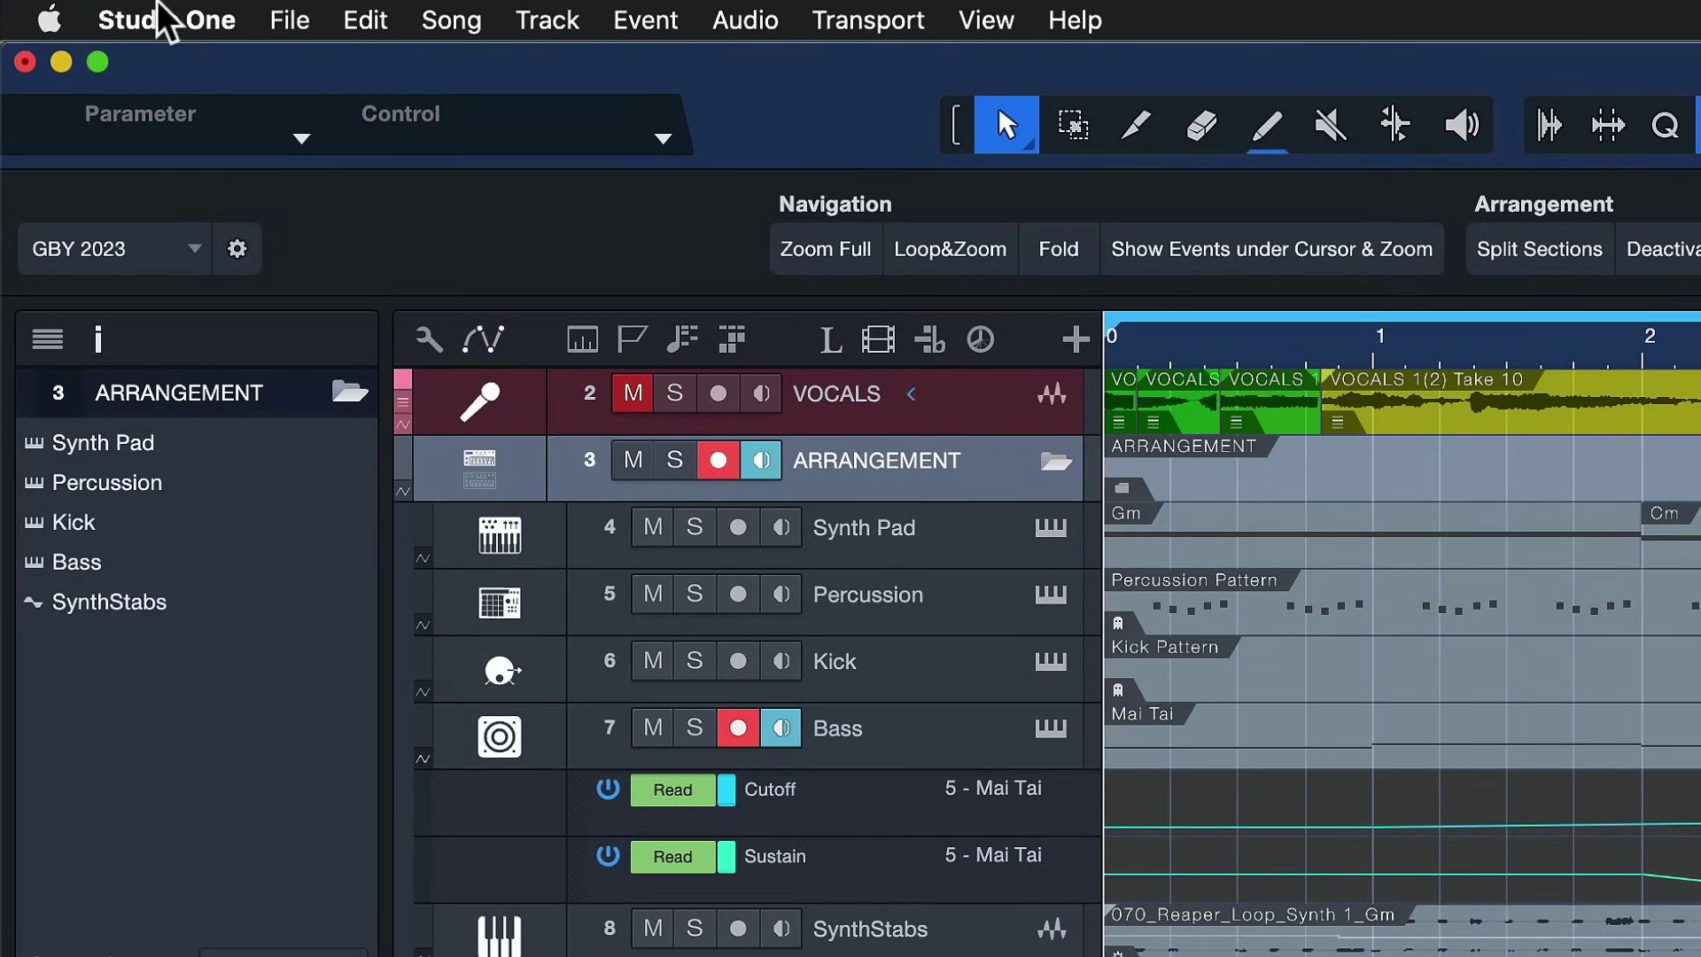
Step: Assign the K key to the Macros > Expand/Fold Track command in Keyboard Shortcuts
{"action": "left_click", "coordinate": [162, 20]}
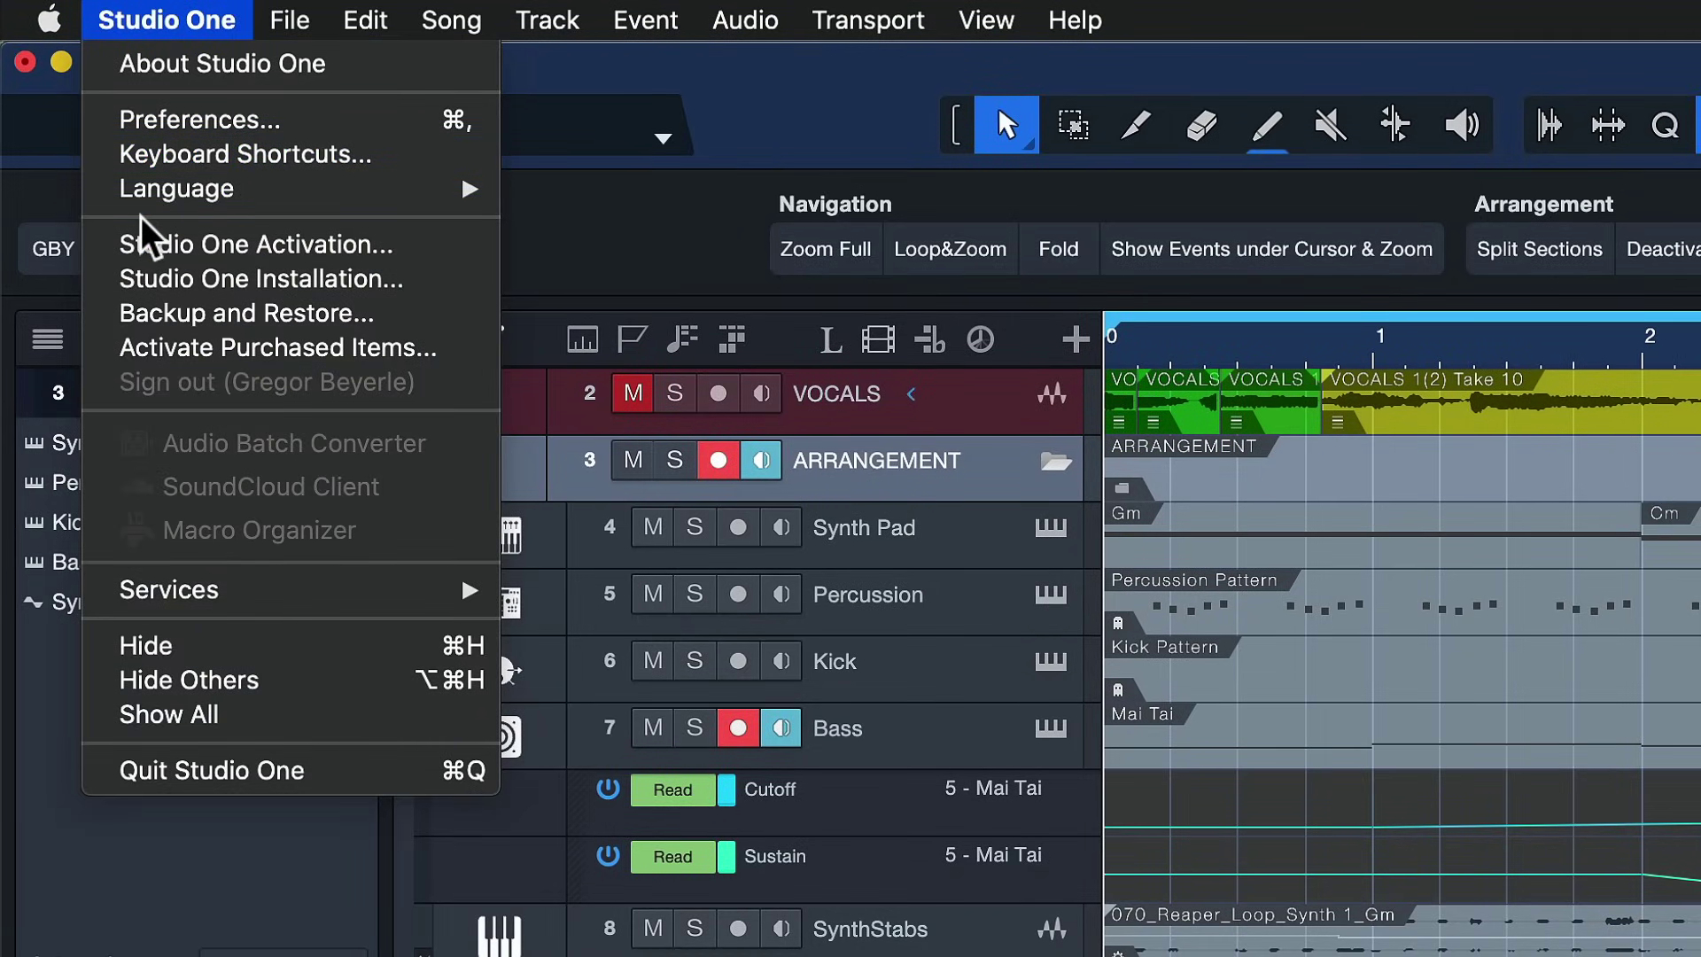
{"action": "left_click", "coordinate": [151, 156]}
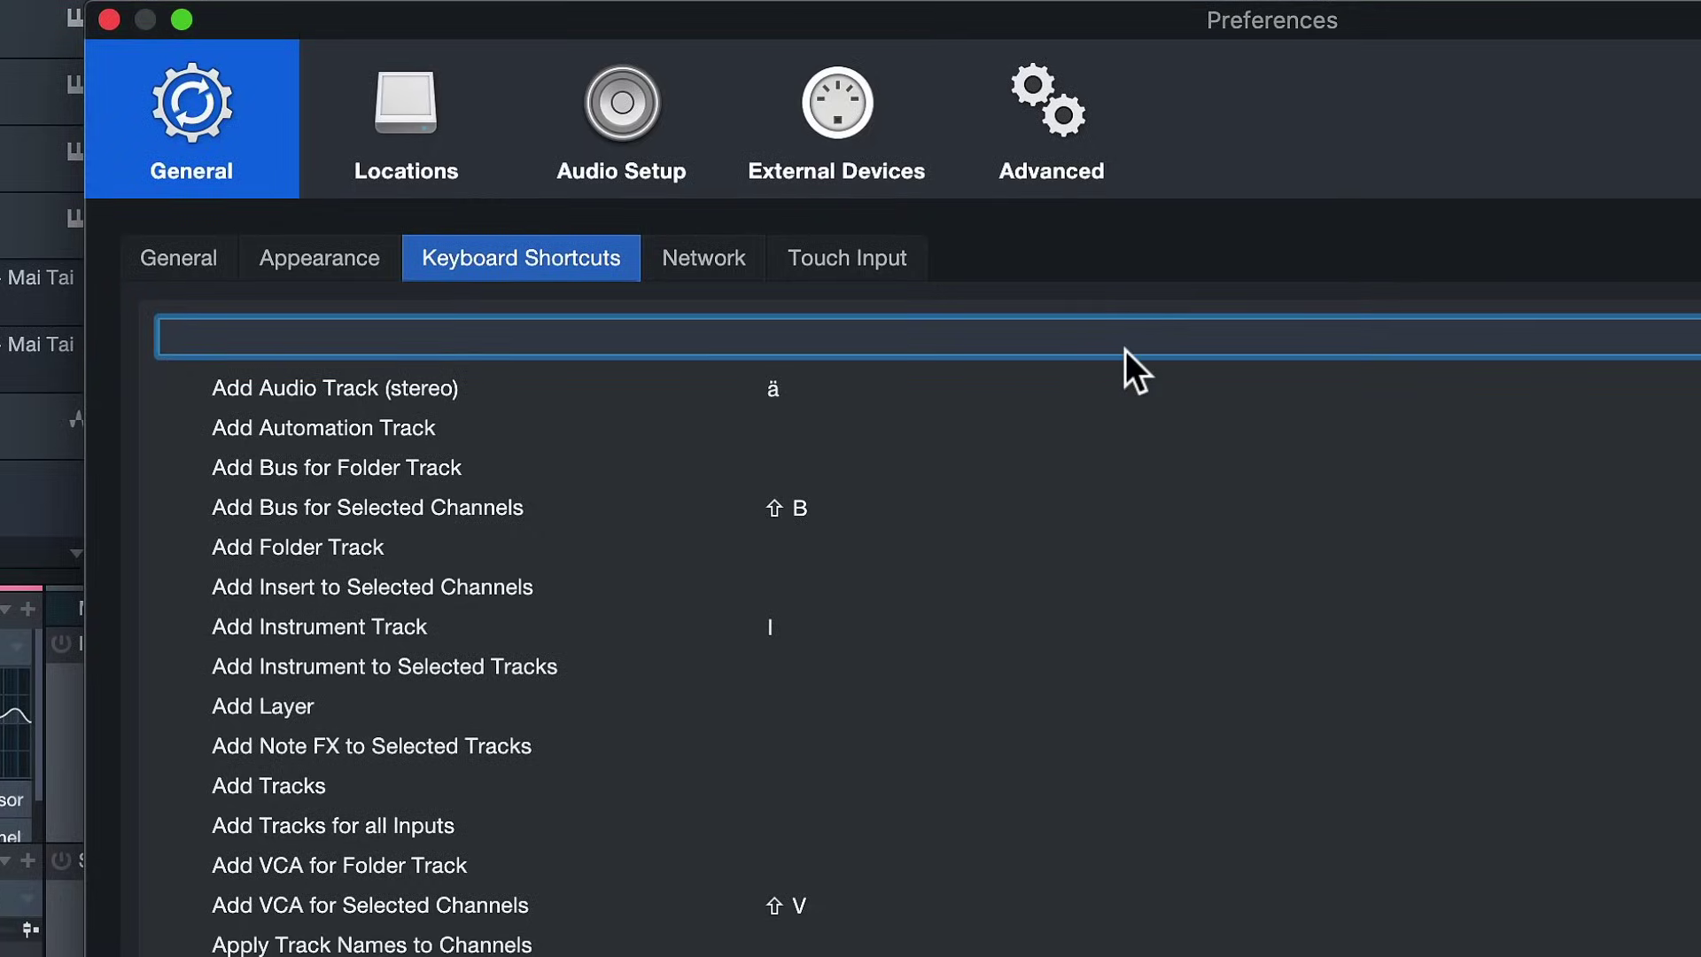
{"action": "type", "text": "expand"}
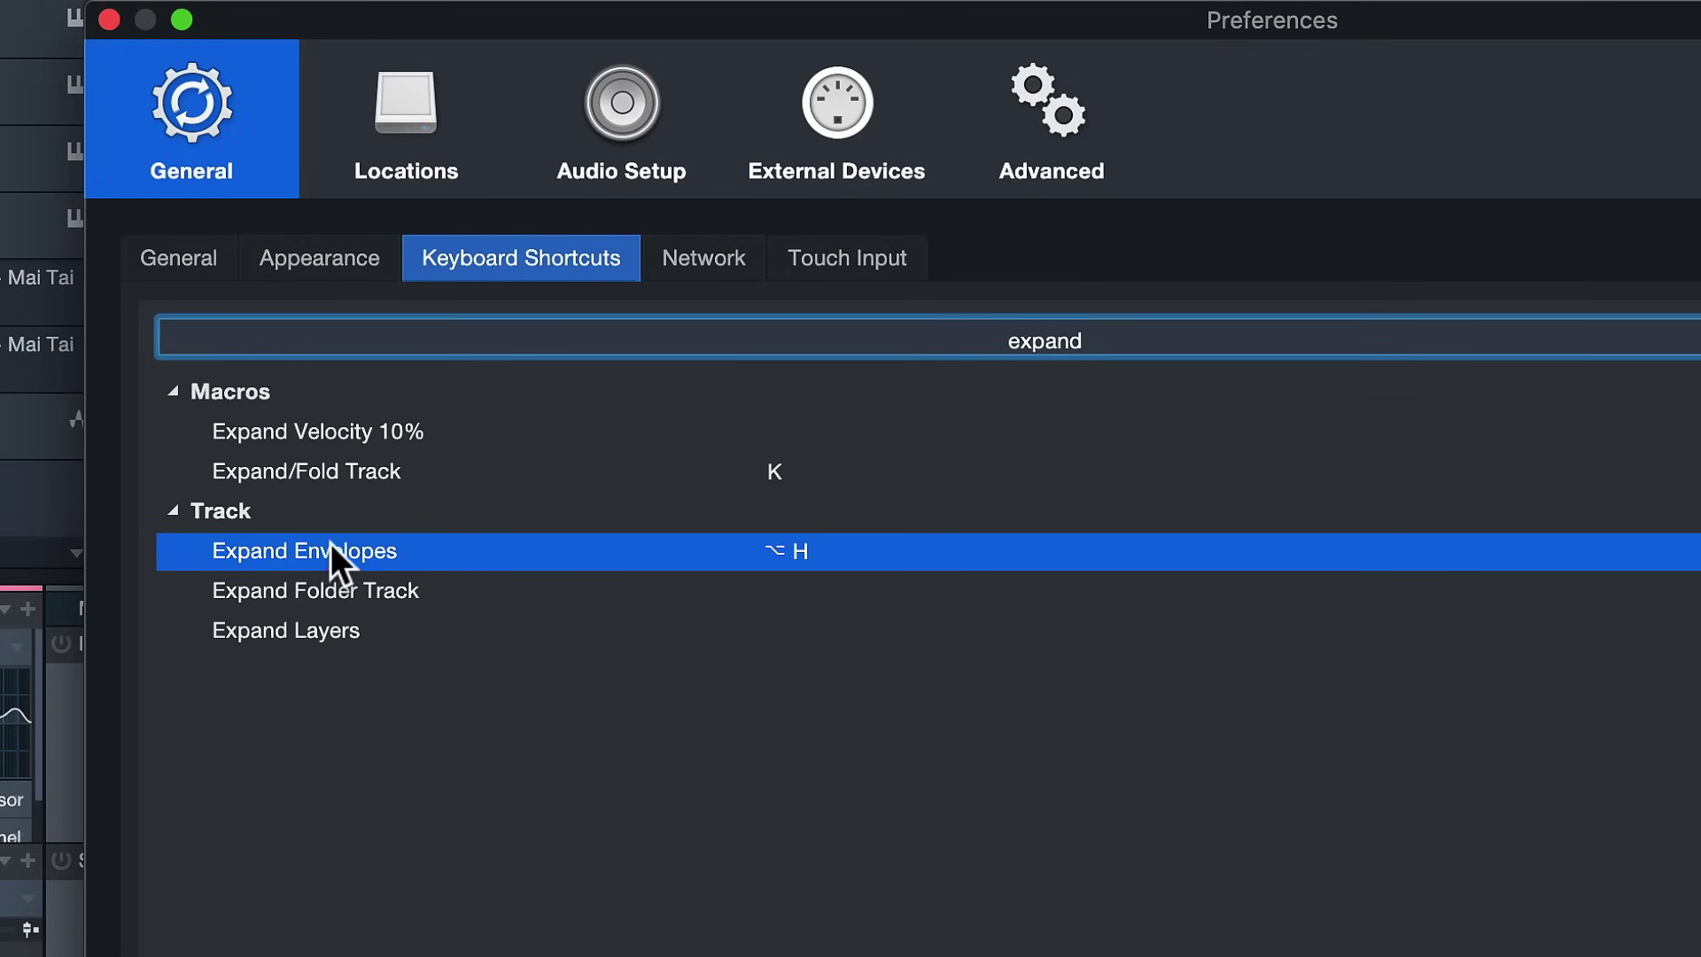
{"action": "left_click", "coordinate": [332, 474]}
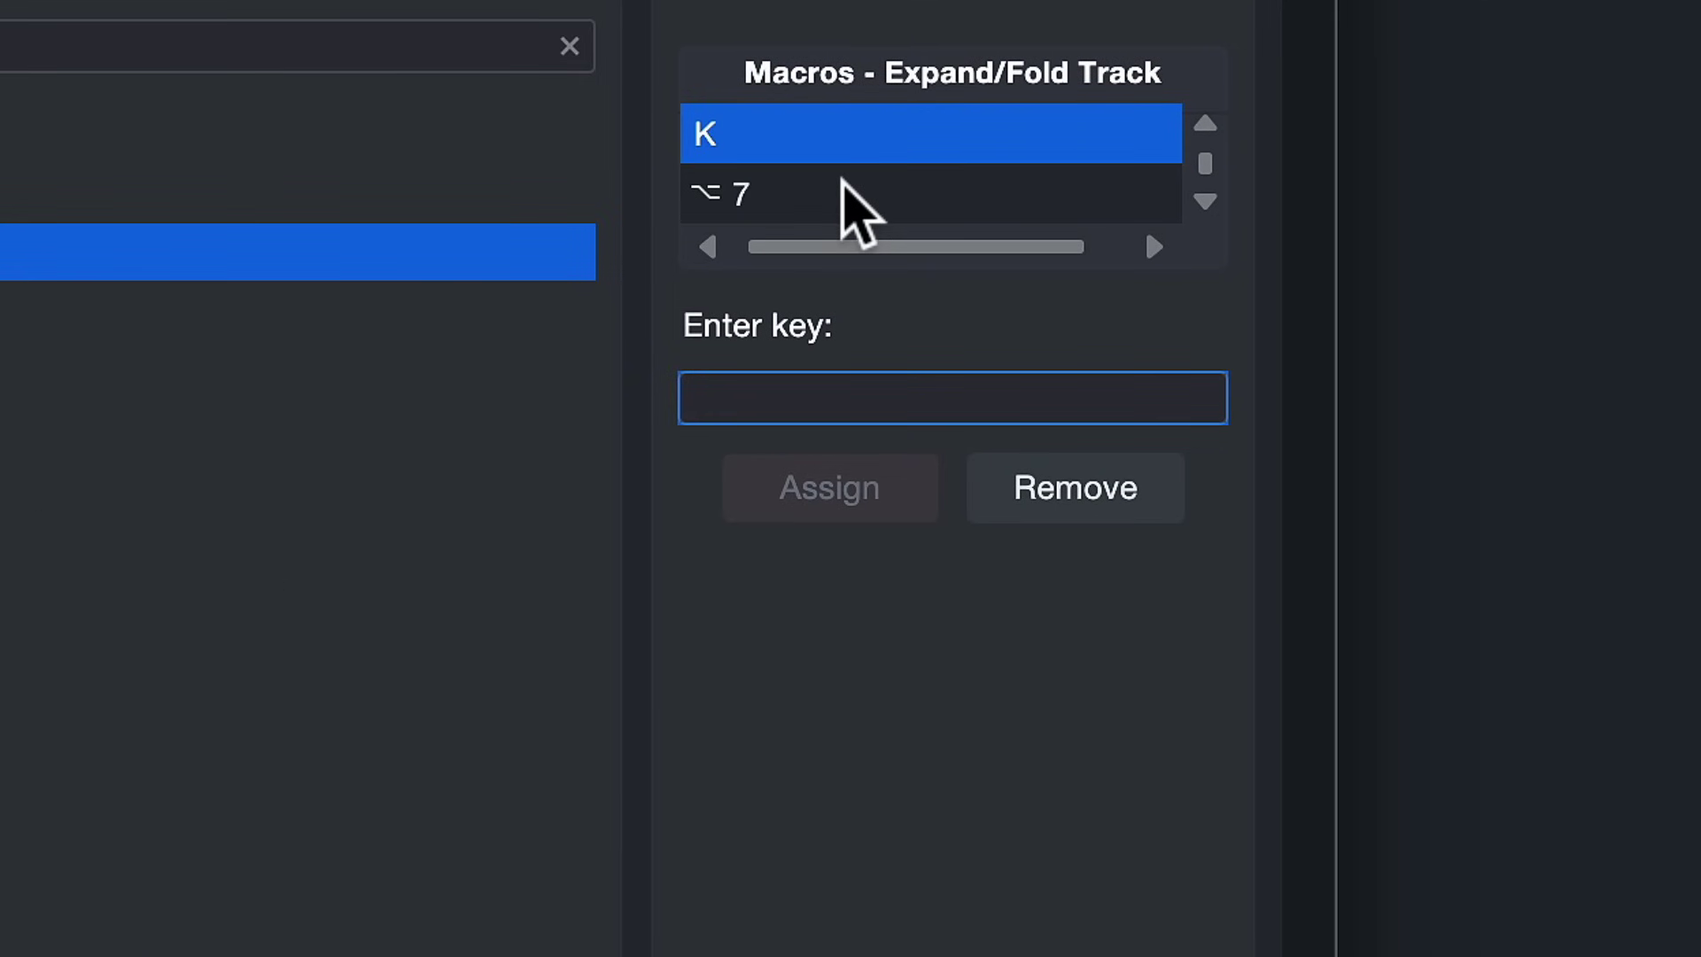
{"action": "key", "text": "k"}
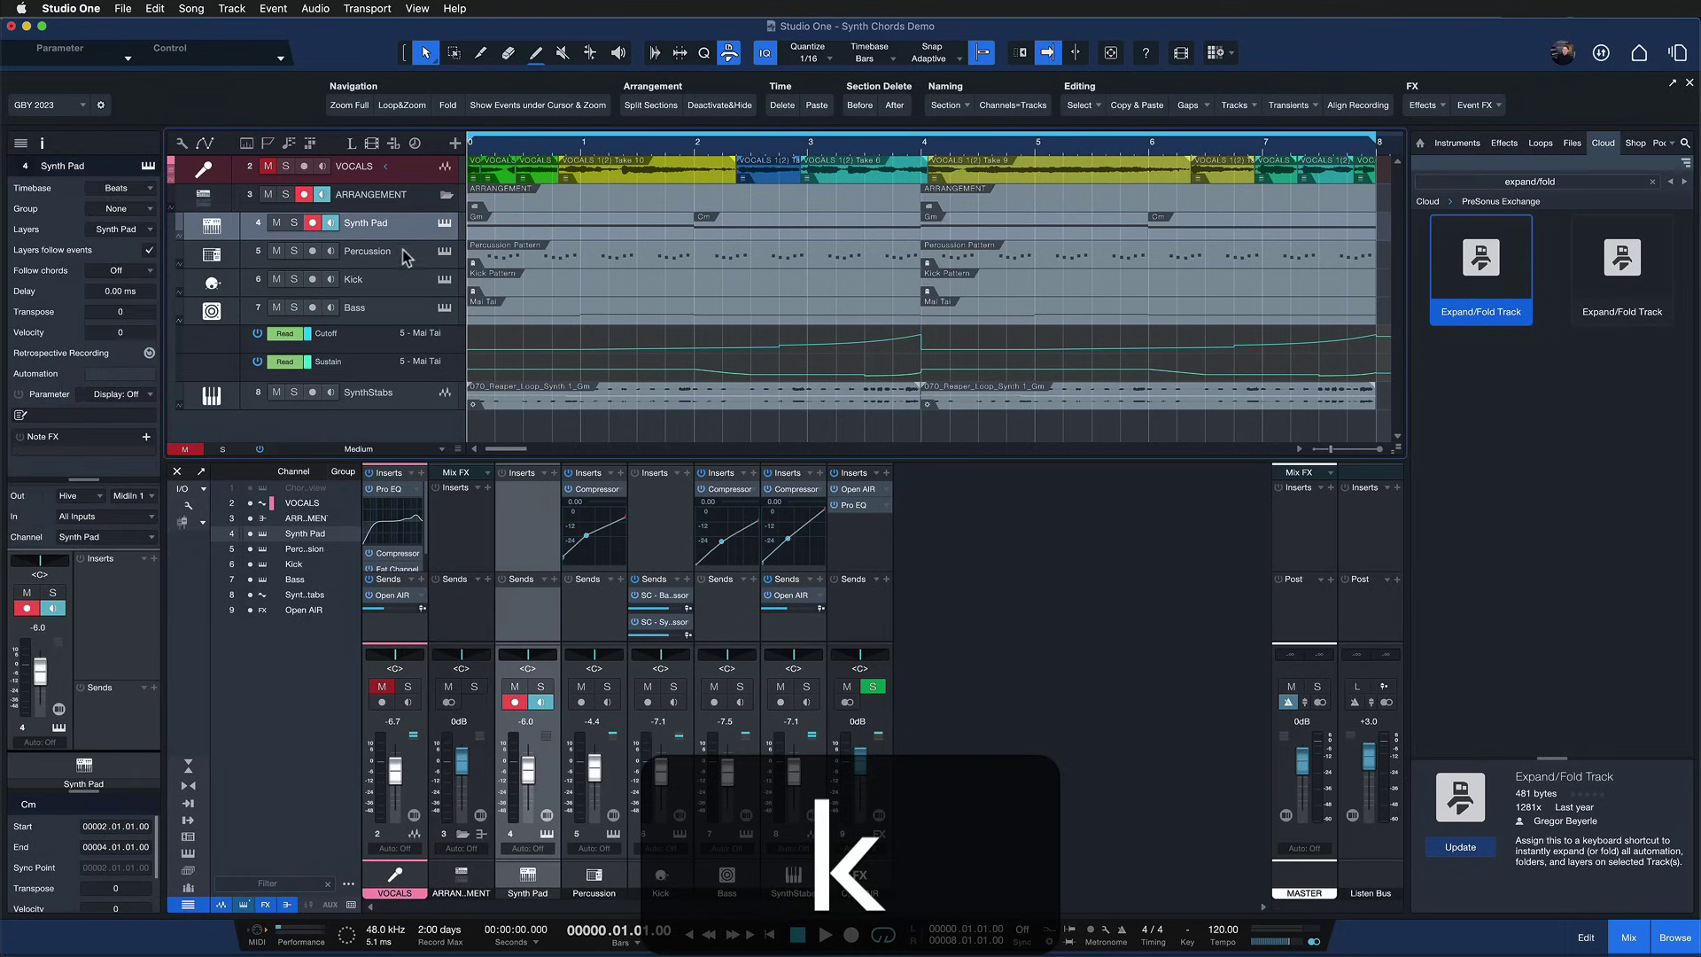
Step: Select the Bass and VOCALS tracks and toggle their lanes with K
{"action": "left_click", "coordinate": [387, 317]}
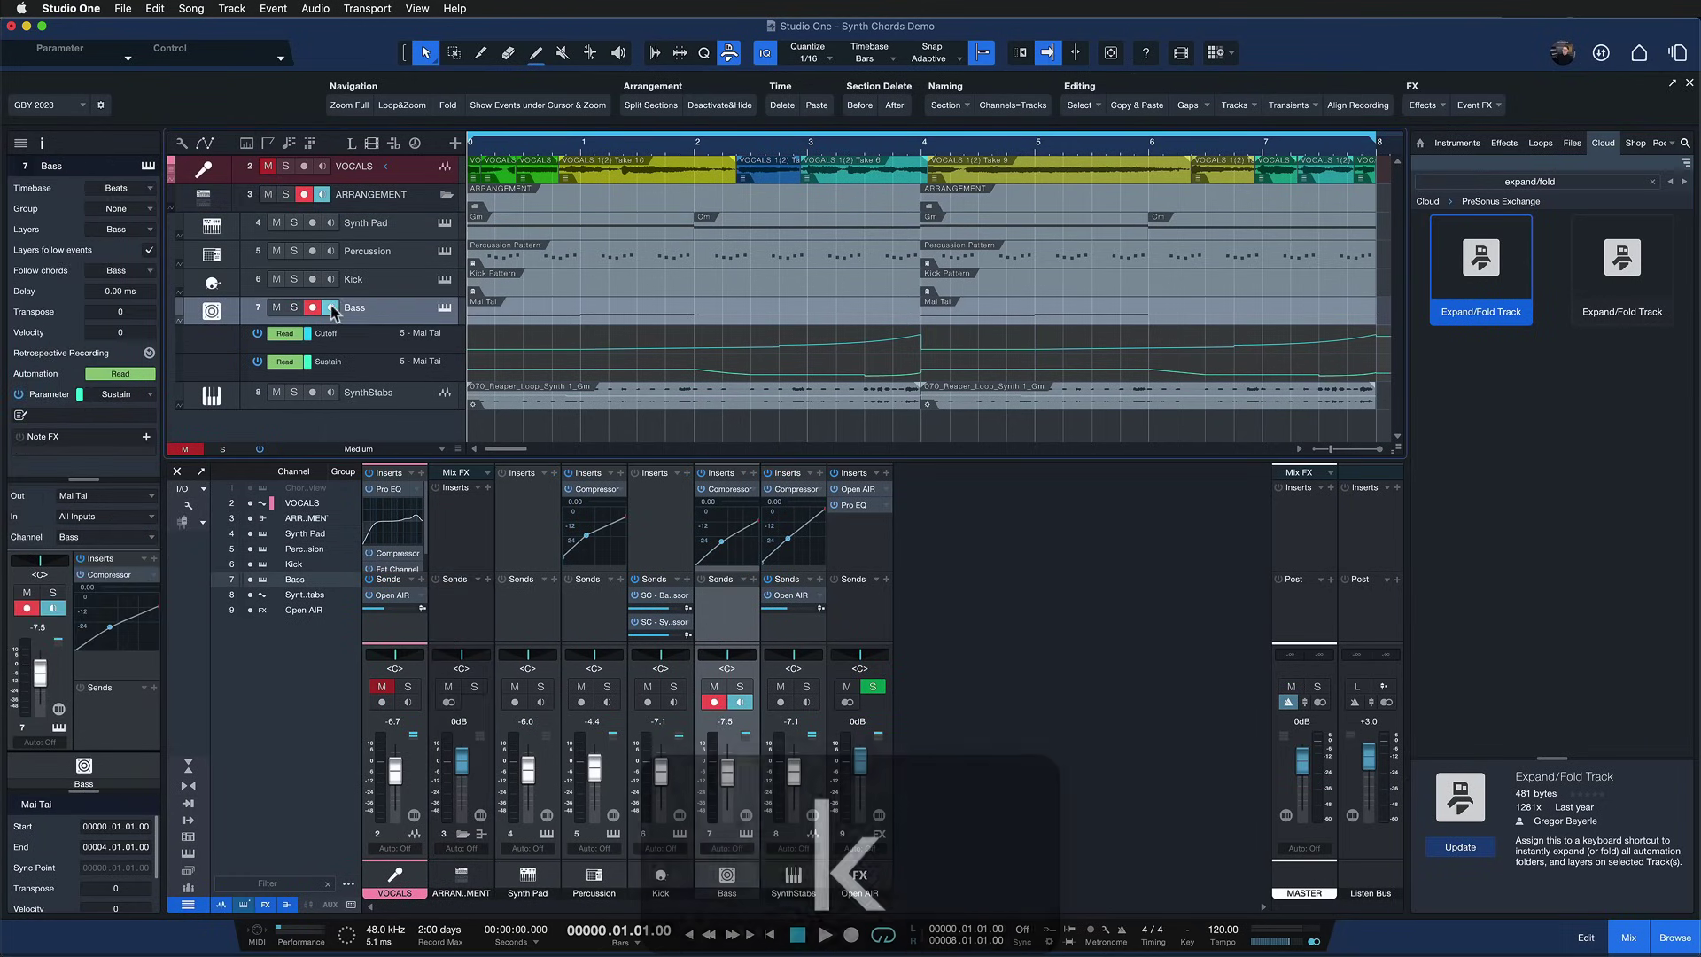
{"action": "left_click", "coordinate": [401, 178]}
{"action": "key", "text": "k"}
{"action": "key", "text": "k"}
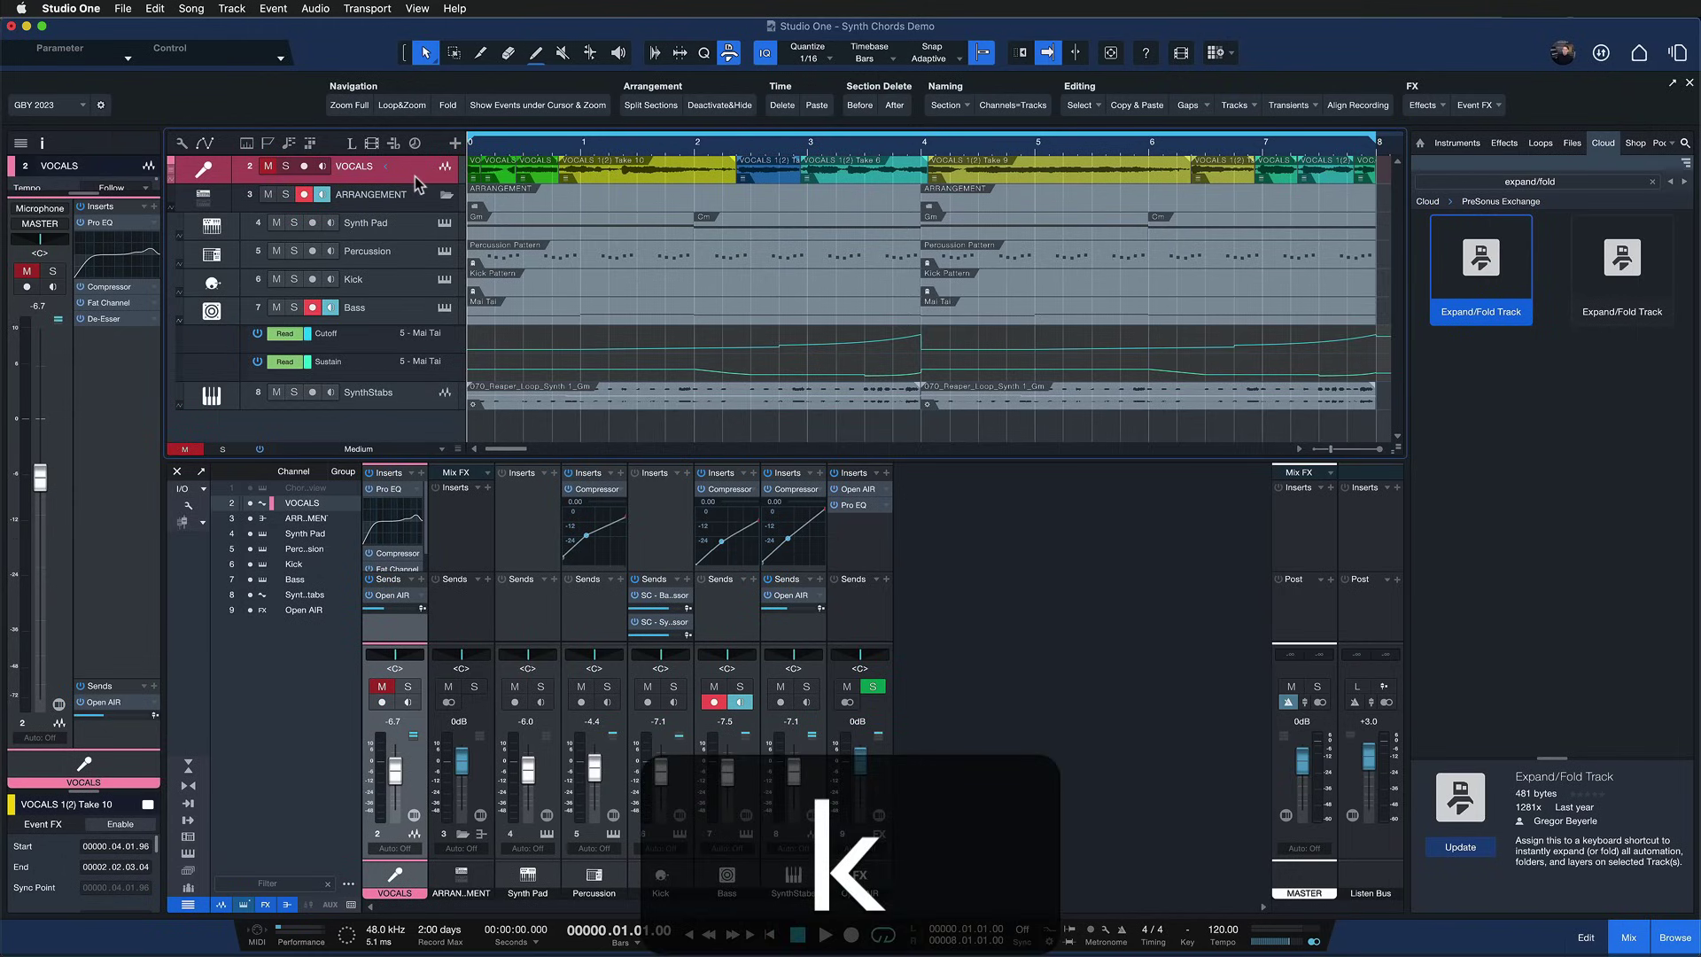